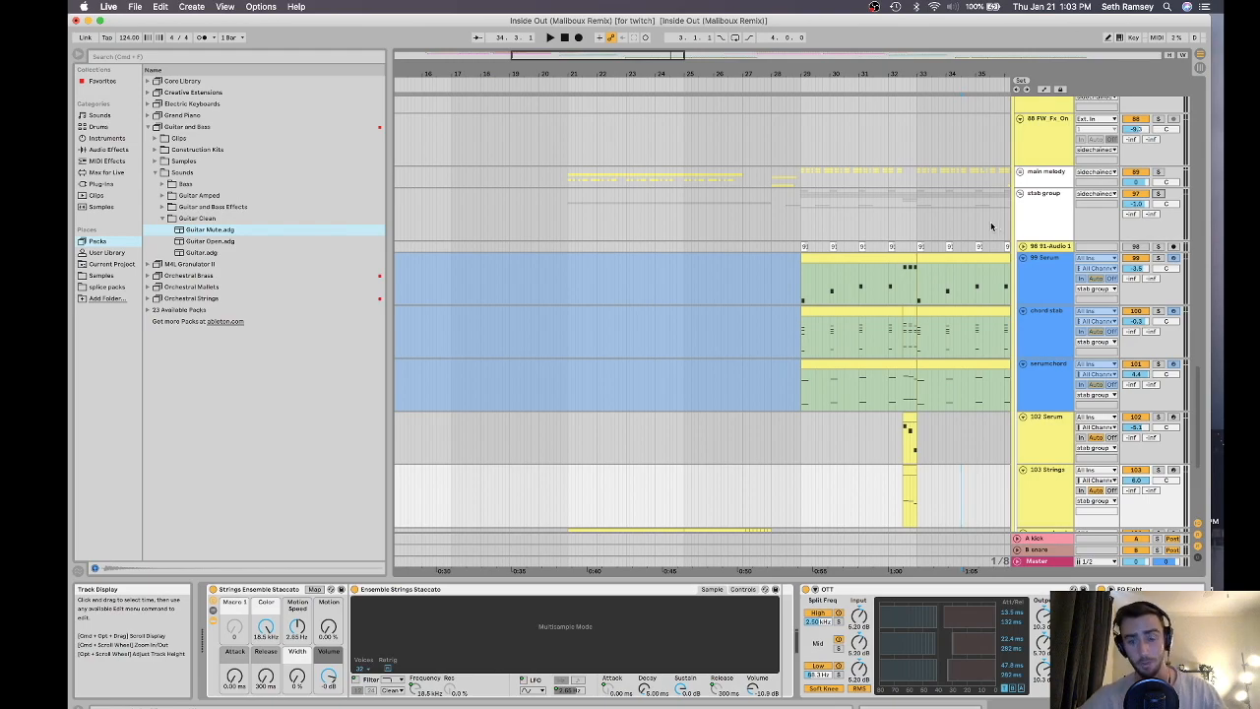
Solo the 94 Vocals track and play its chopped clips from bar 21
scroll(728, 354, down, 3)
scroll(782, 345, up, 8)
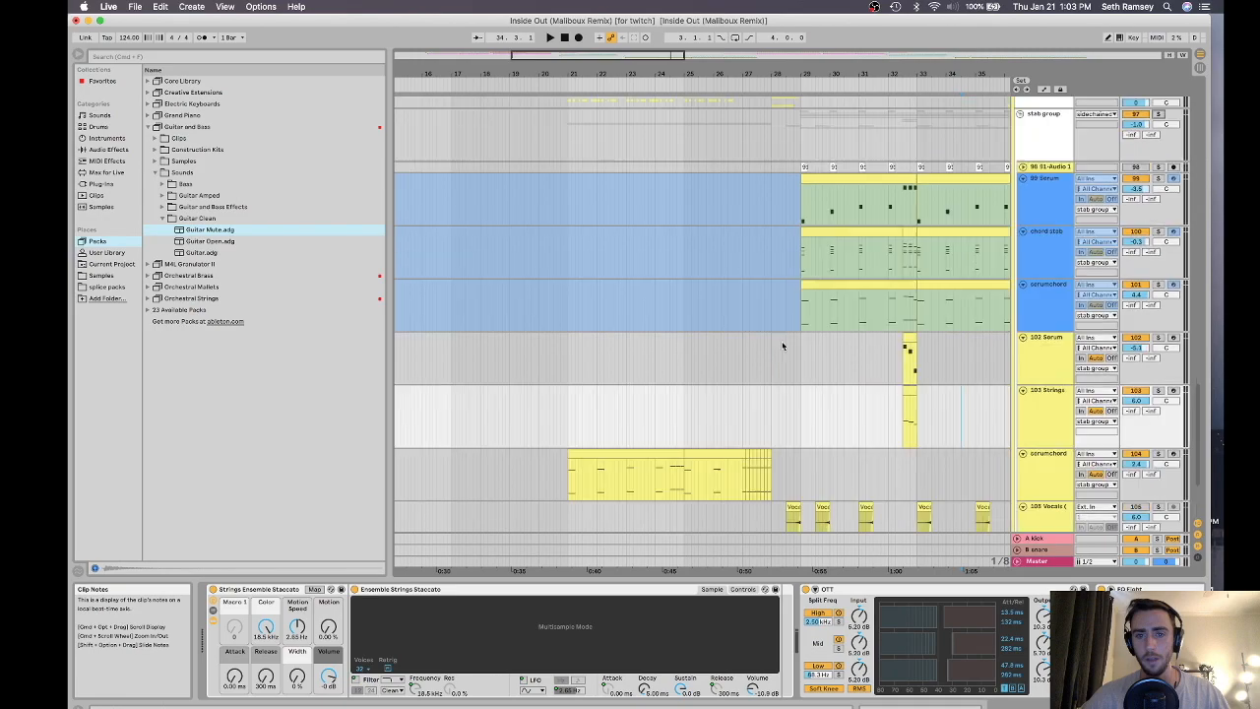
scroll(726, 219, up, 4)
scroll(725, 220, down, 2)
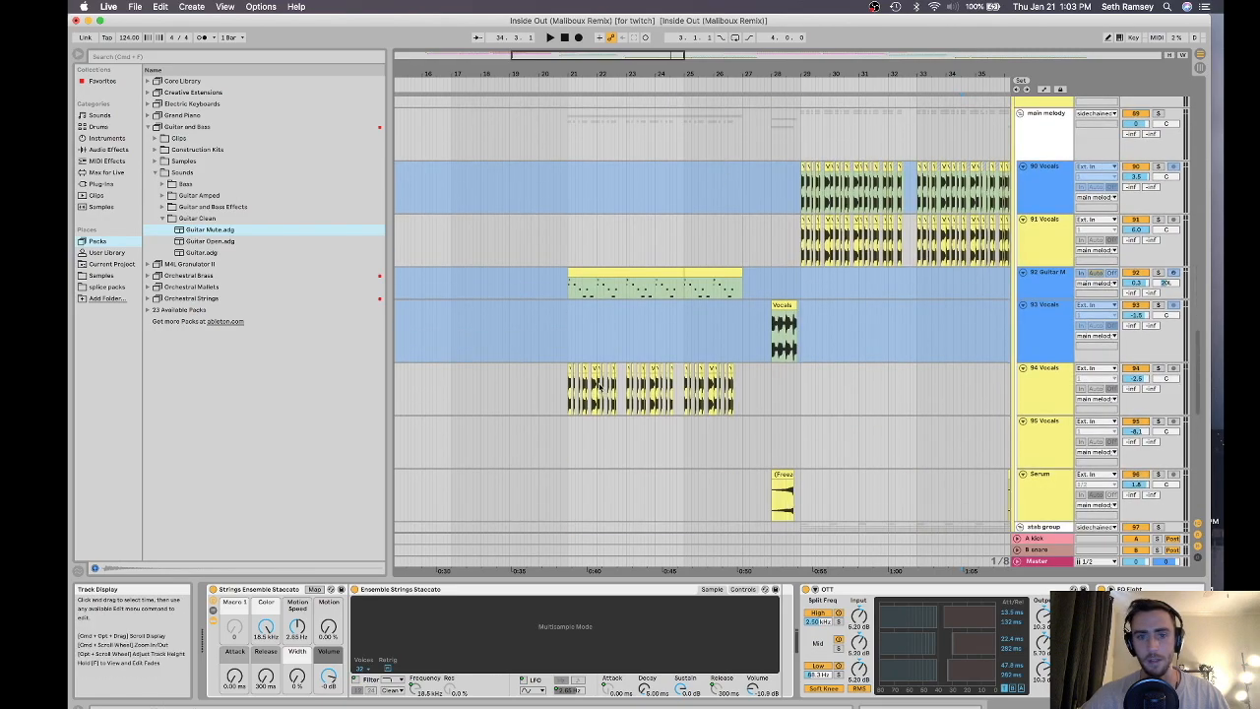
click(567, 397)
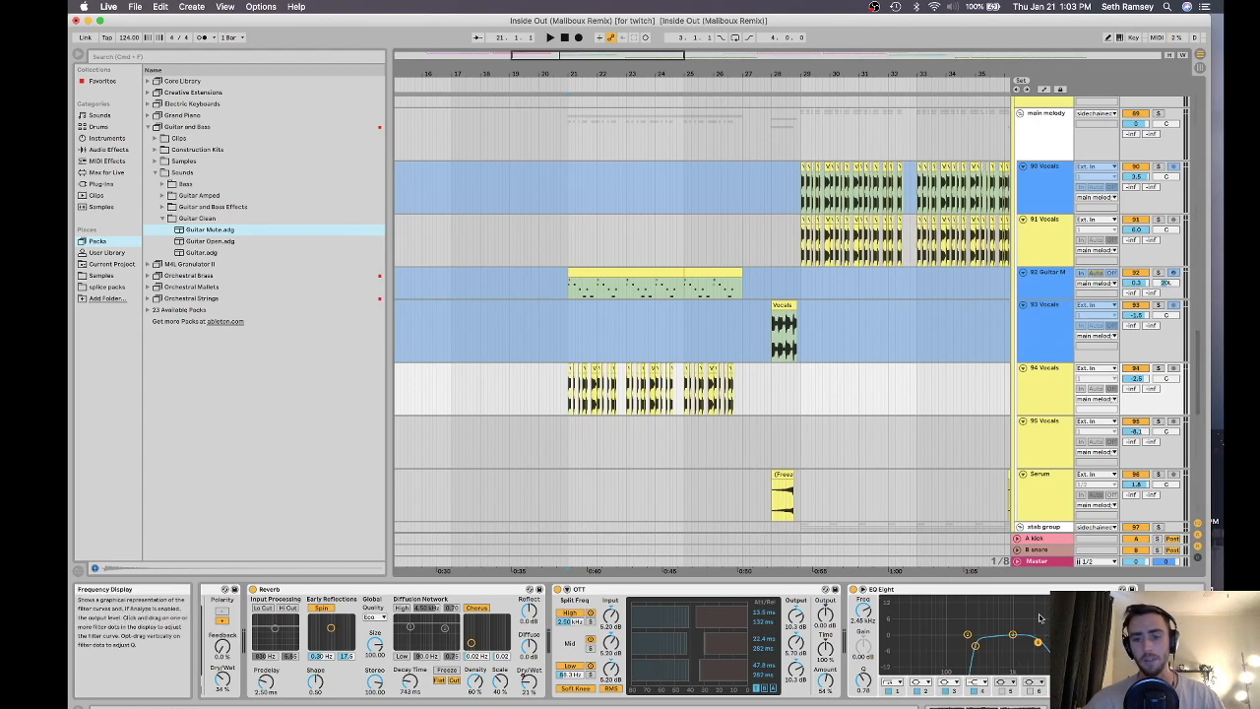
click(1158, 368)
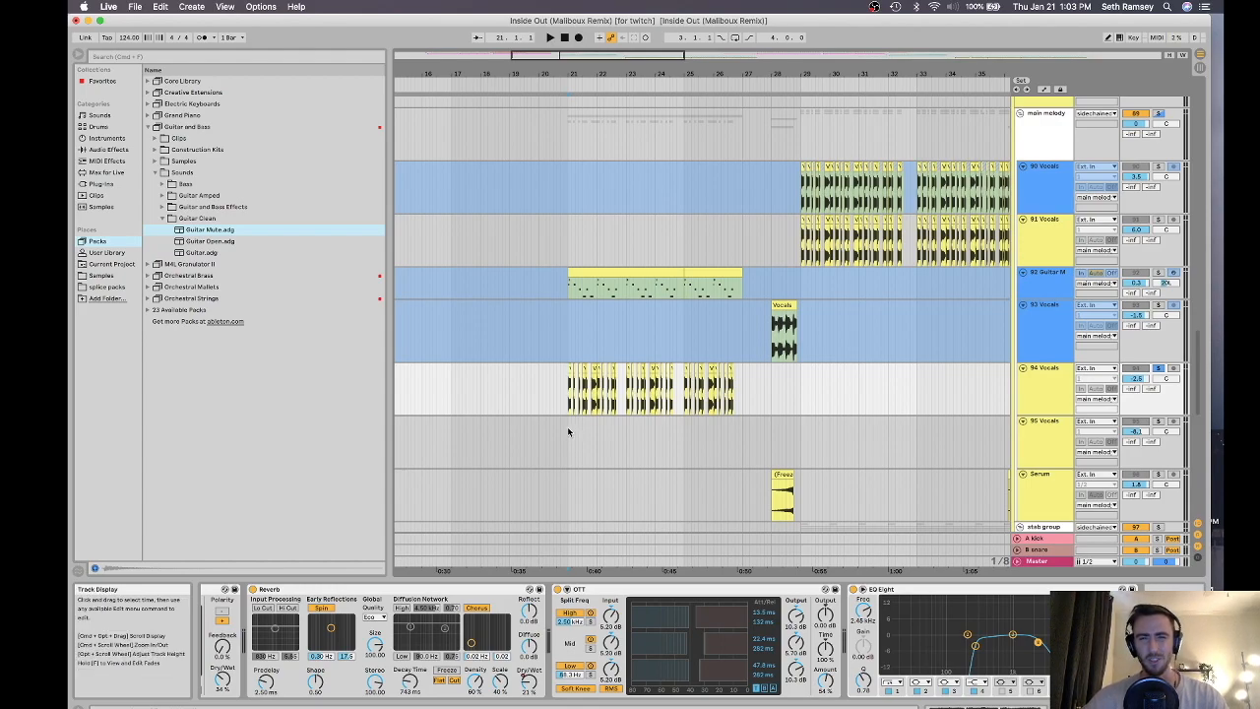
key(space)
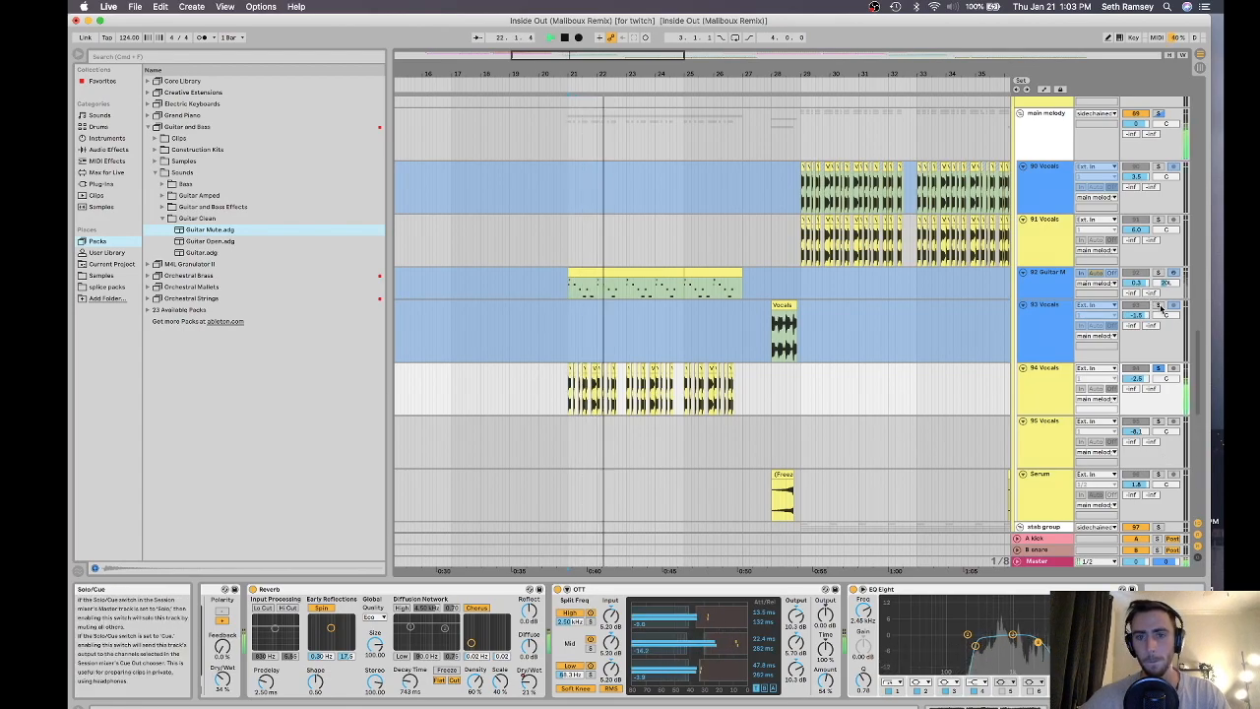
key(space)
Solo the 92 Guitar Mute track, select its first clip at bar 21 and highlight the Guitar Mute.adg preset in the browser
click(1158, 272)
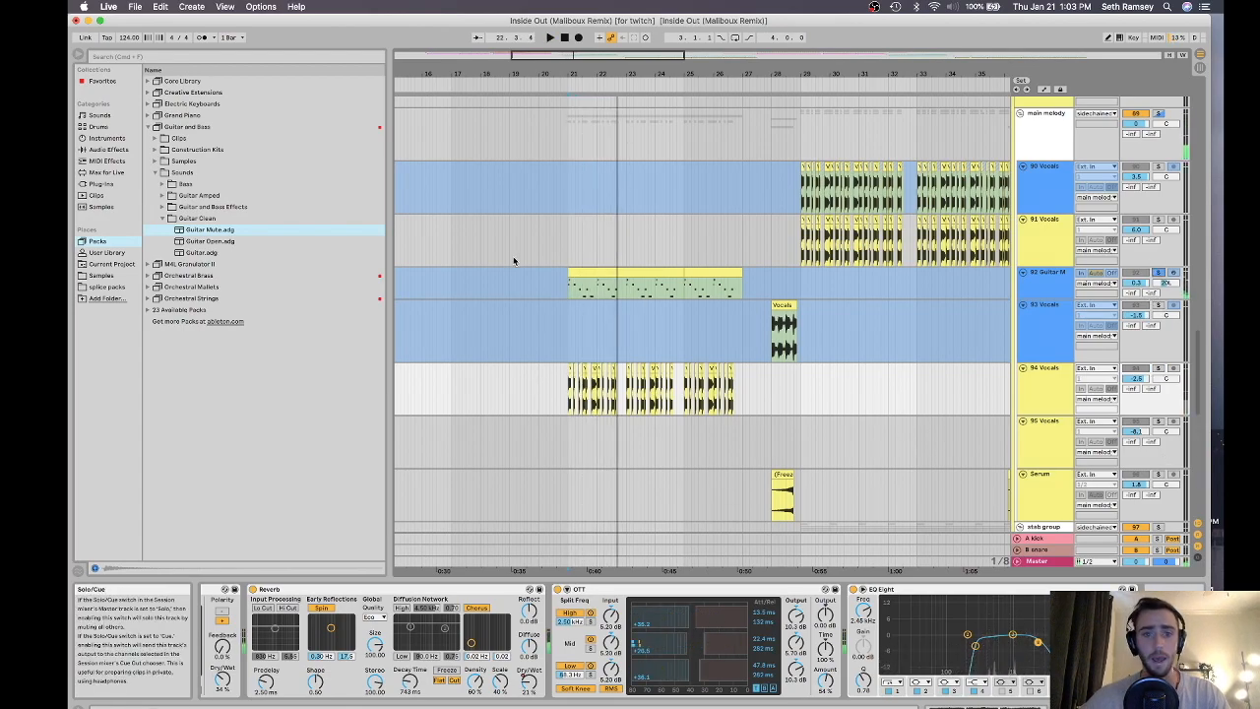
click(589, 271)
right_click(559, 304)
click(576, 283)
click(578, 273)
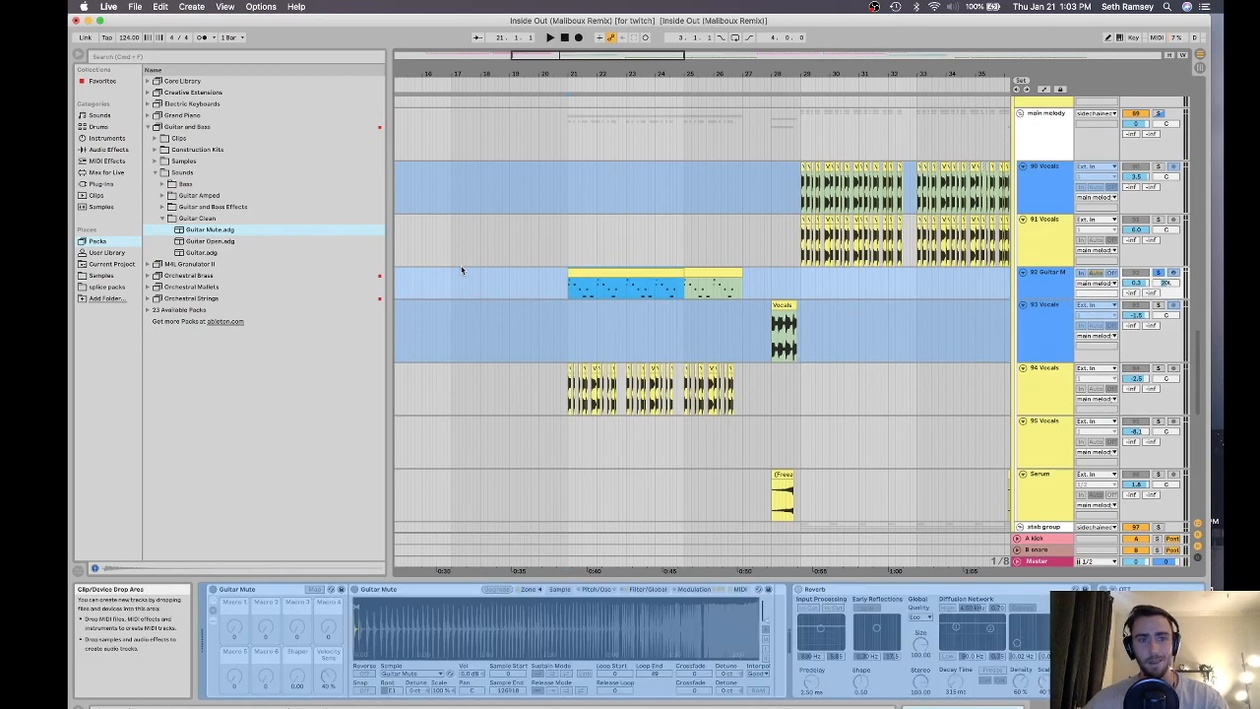
click(198, 234)
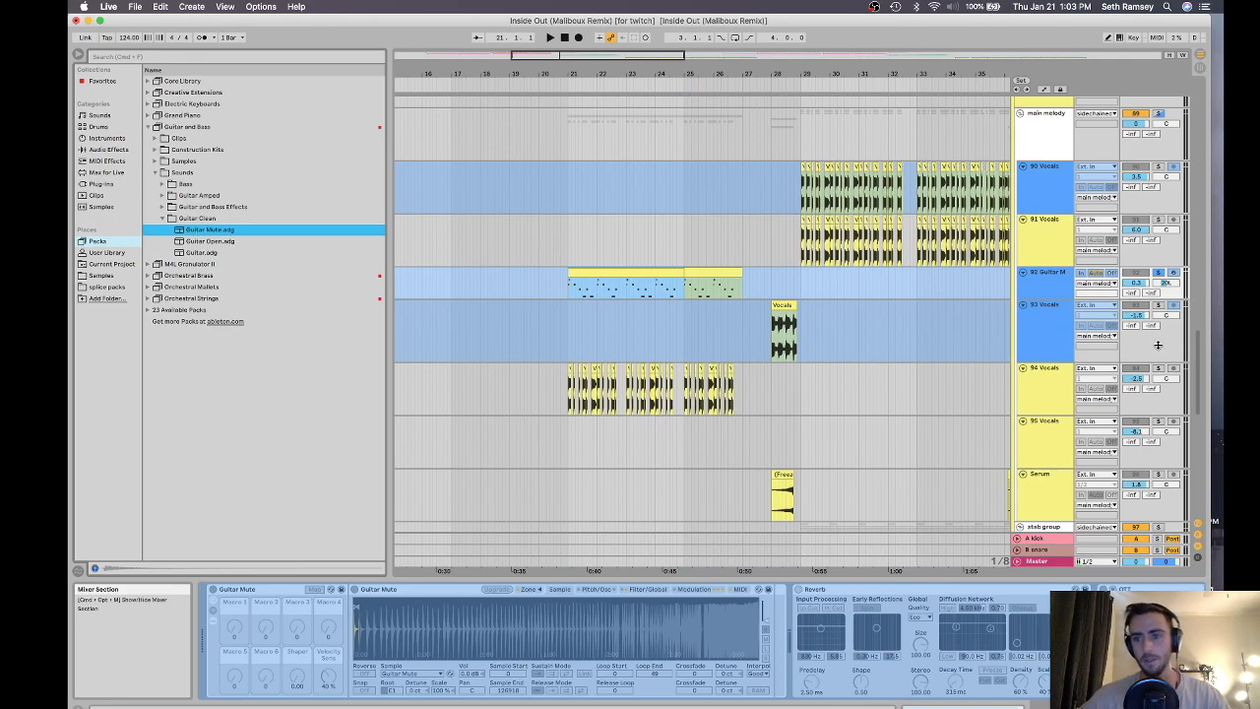
Play the guitar clip from bar 21 and add the 94 Vocals track to the solo
click(589, 276)
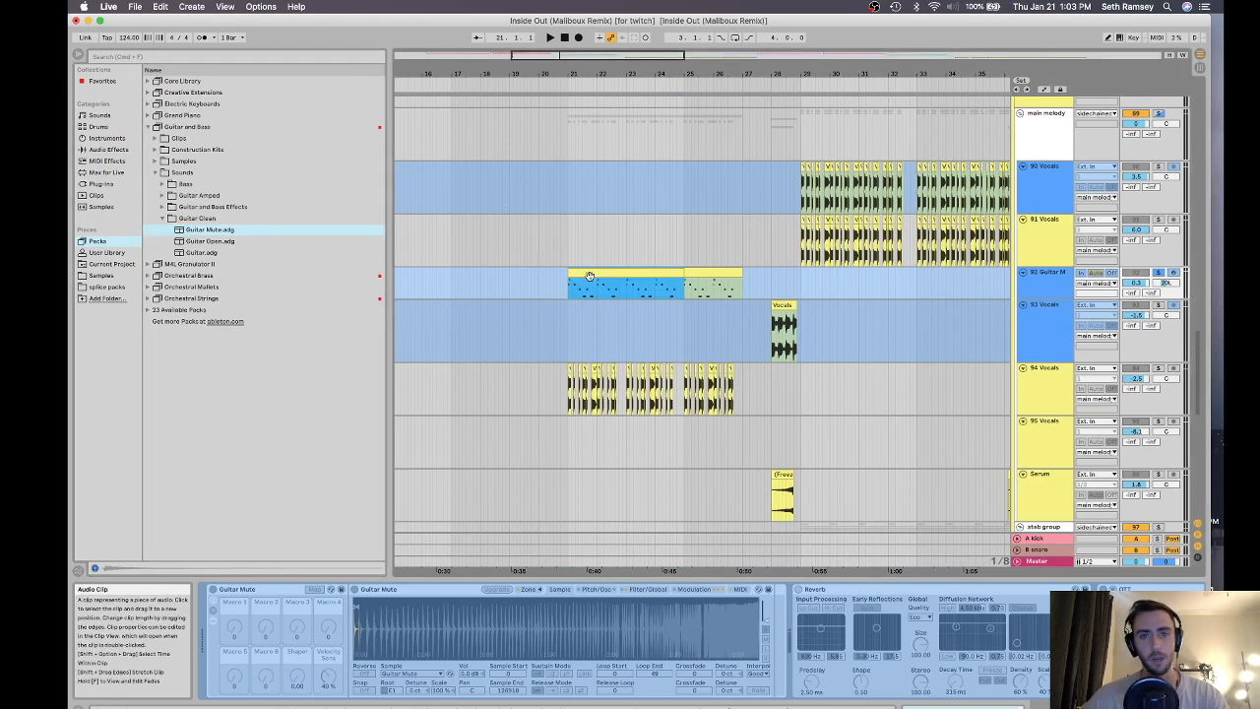
key(space)
super+click(1158, 368)
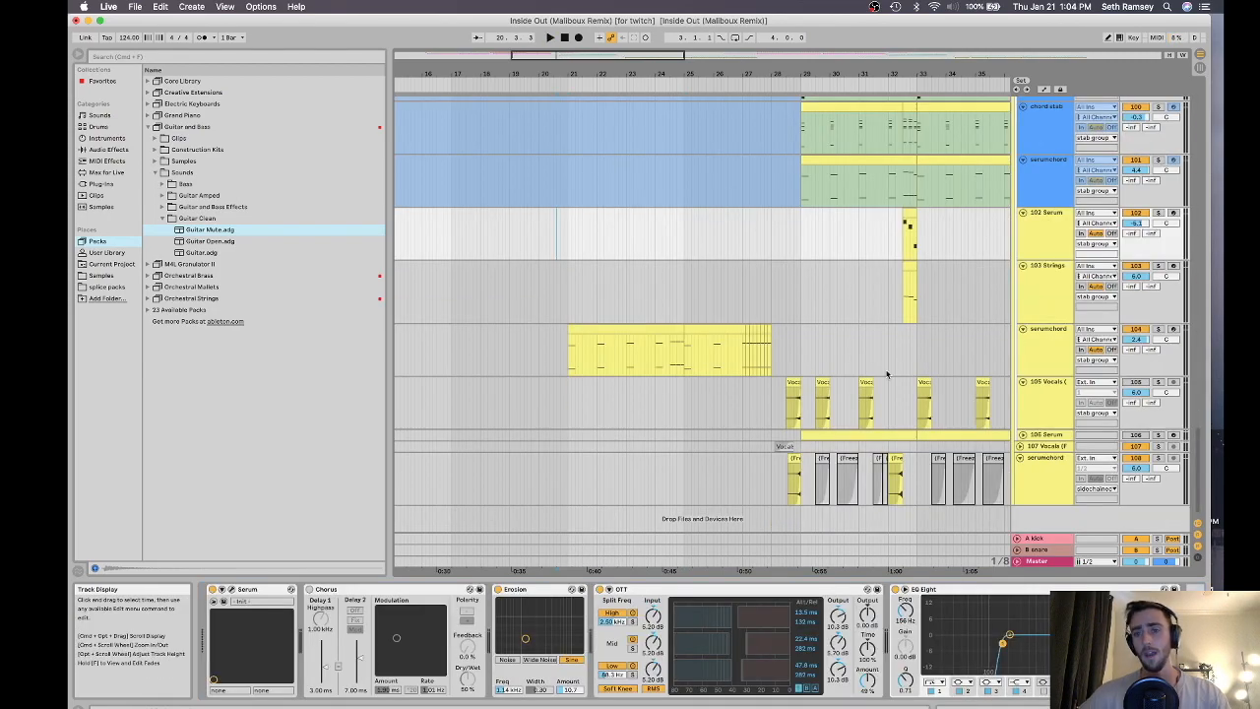
Solo serumchord track 104, play its chord clips from bar 21 and turn the solo off again
scroll(663, 408, up, 4)
scroll(663, 407, down, 3)
click(628, 421)
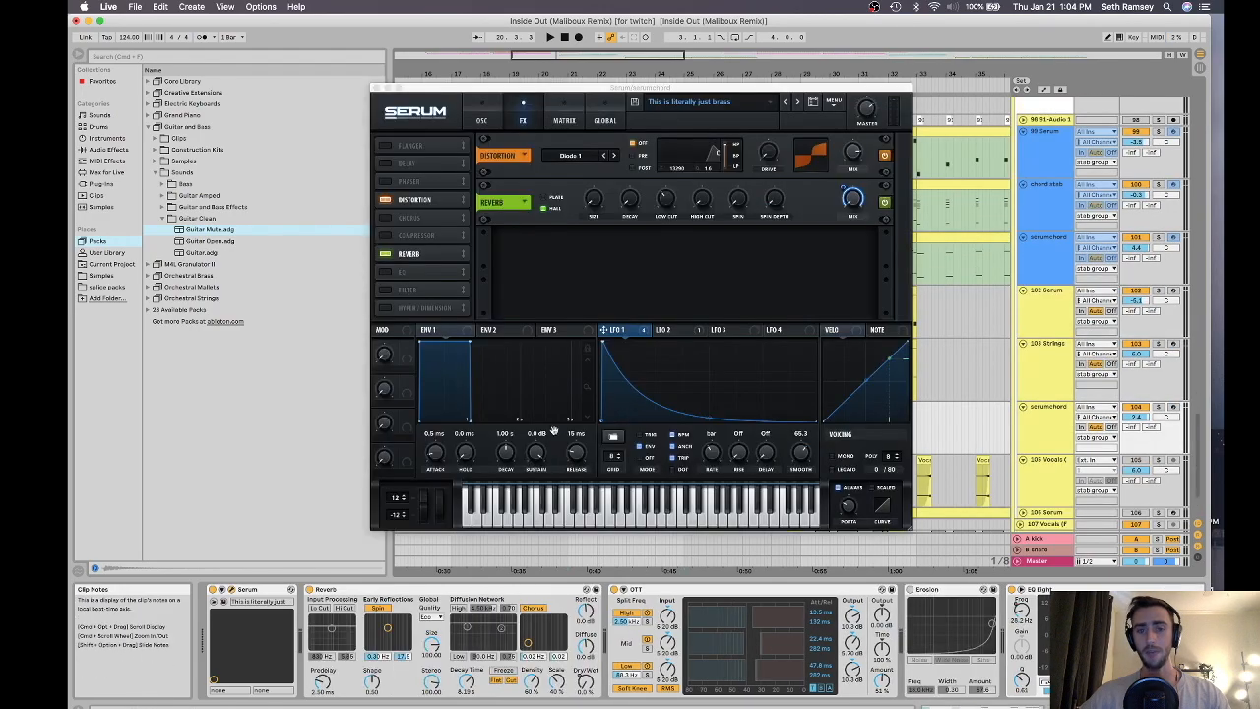
click(1158, 405)
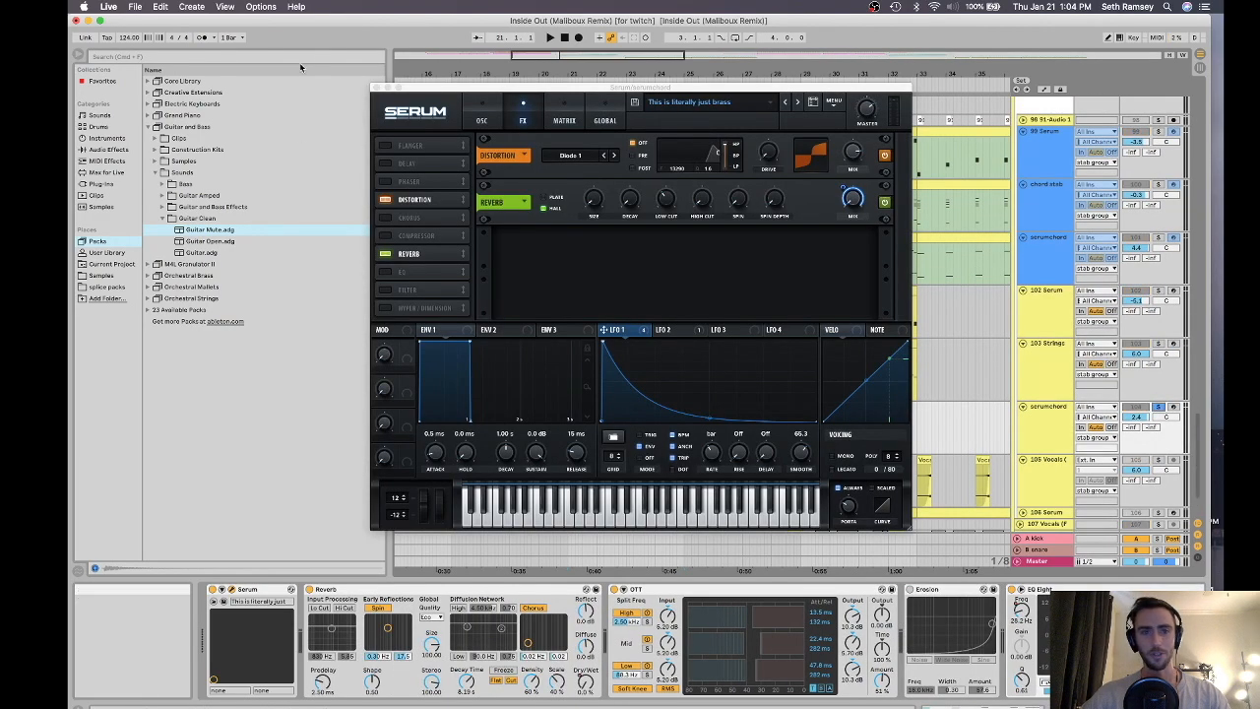
click(380, 90)
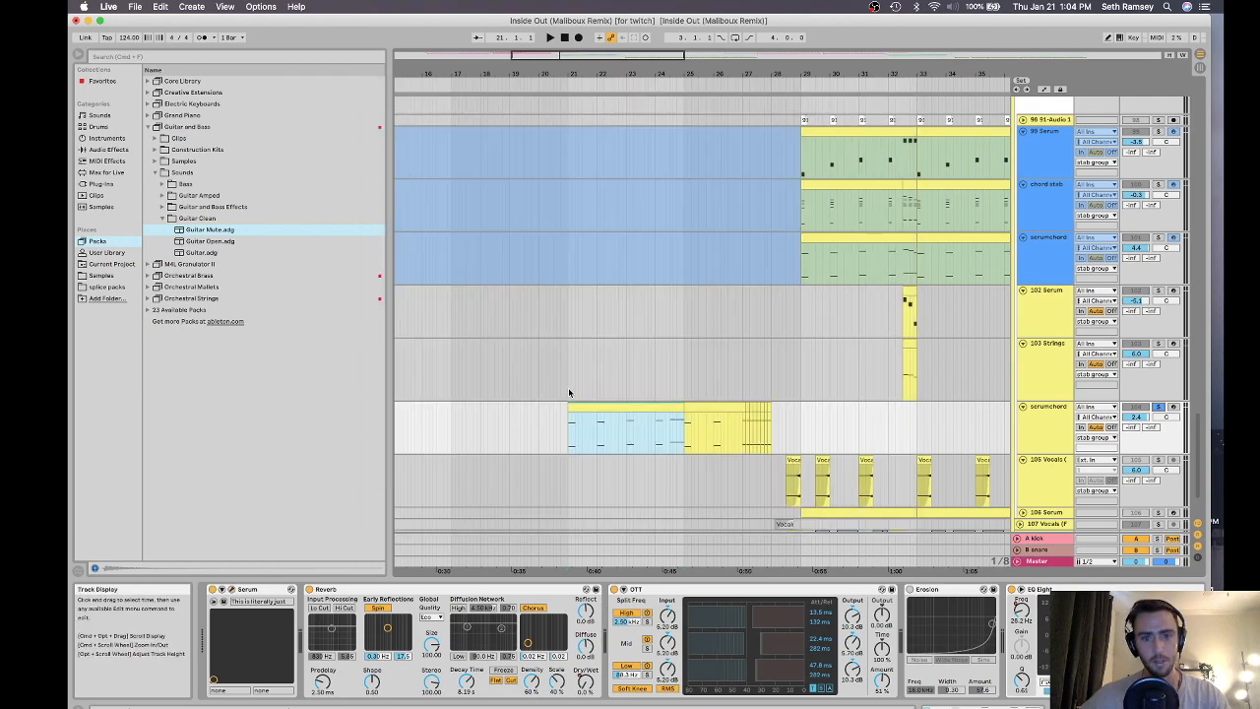
scroll(689, 433, down, 2)
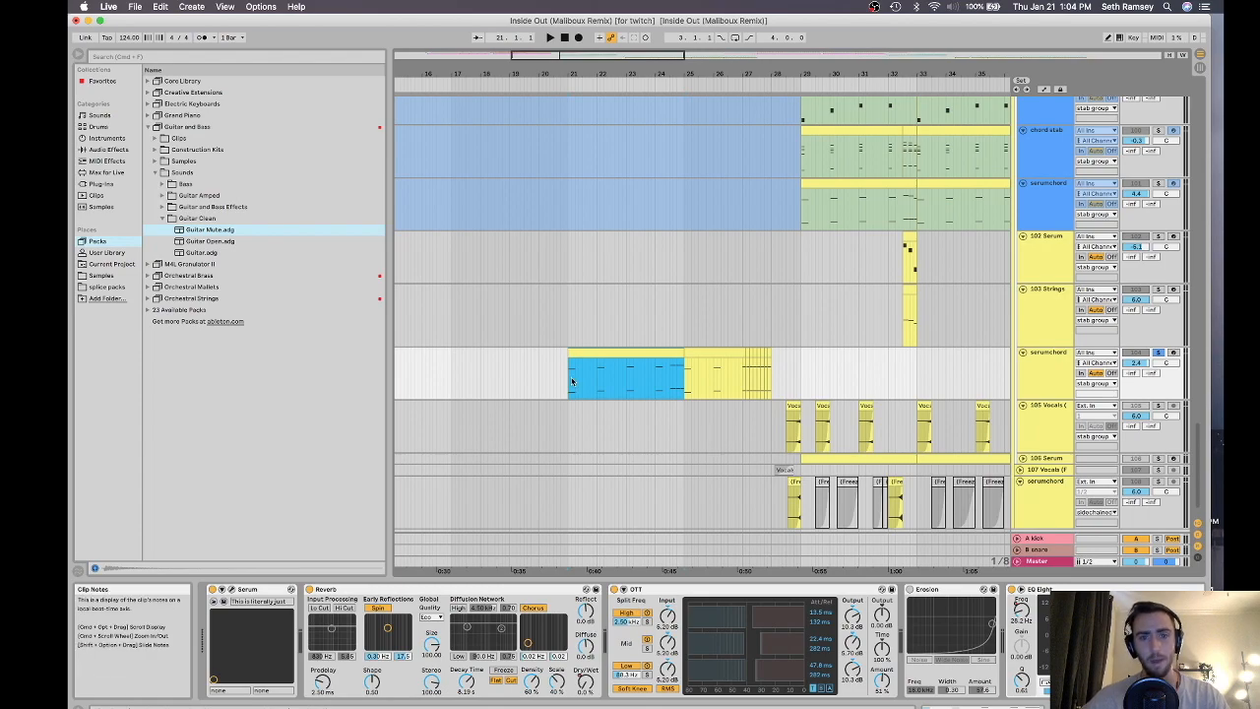
key(space)
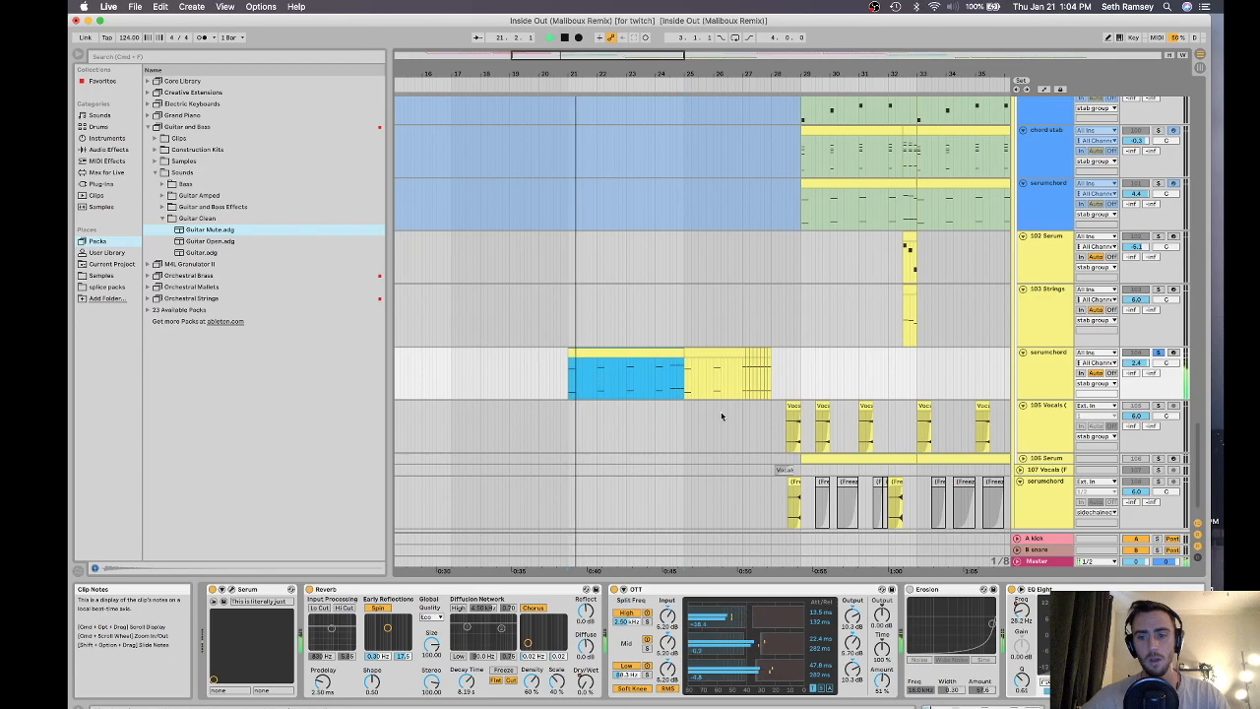
click(629, 370)
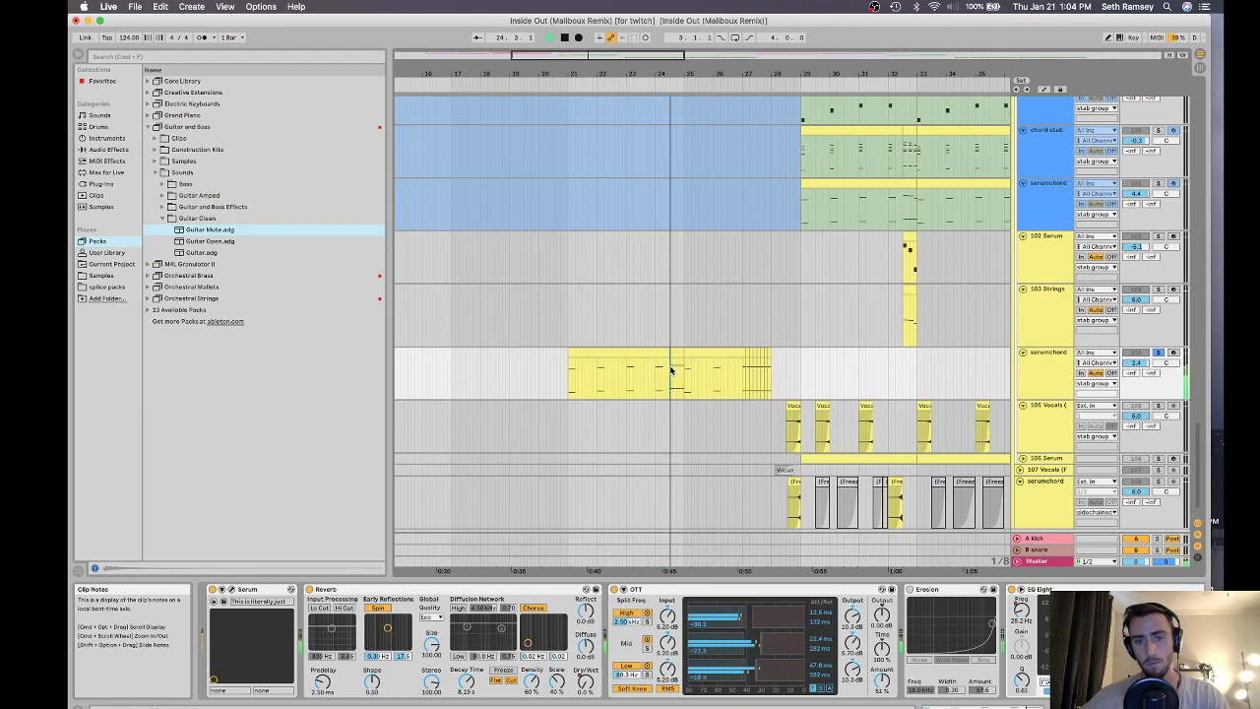
click(1158, 353)
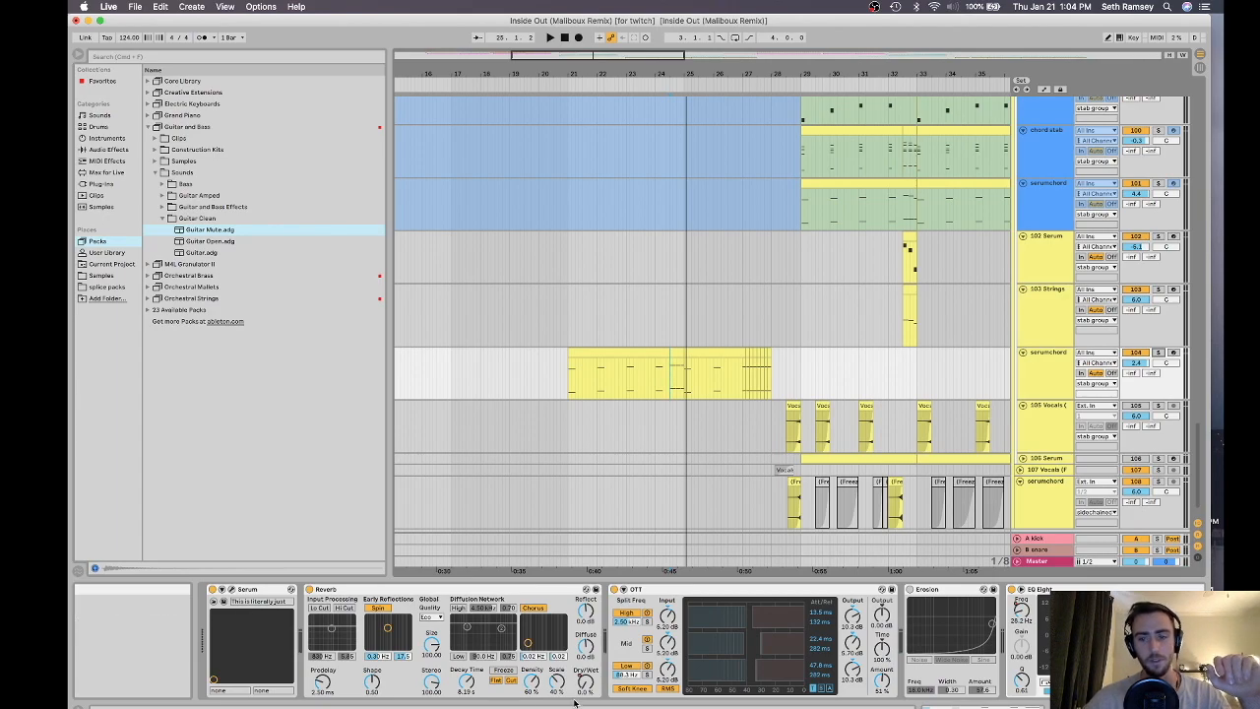
Collapse the Erosion device on serumchord track 104 and check the track's Reverb Dry/Wet automation
double_click(939, 594)
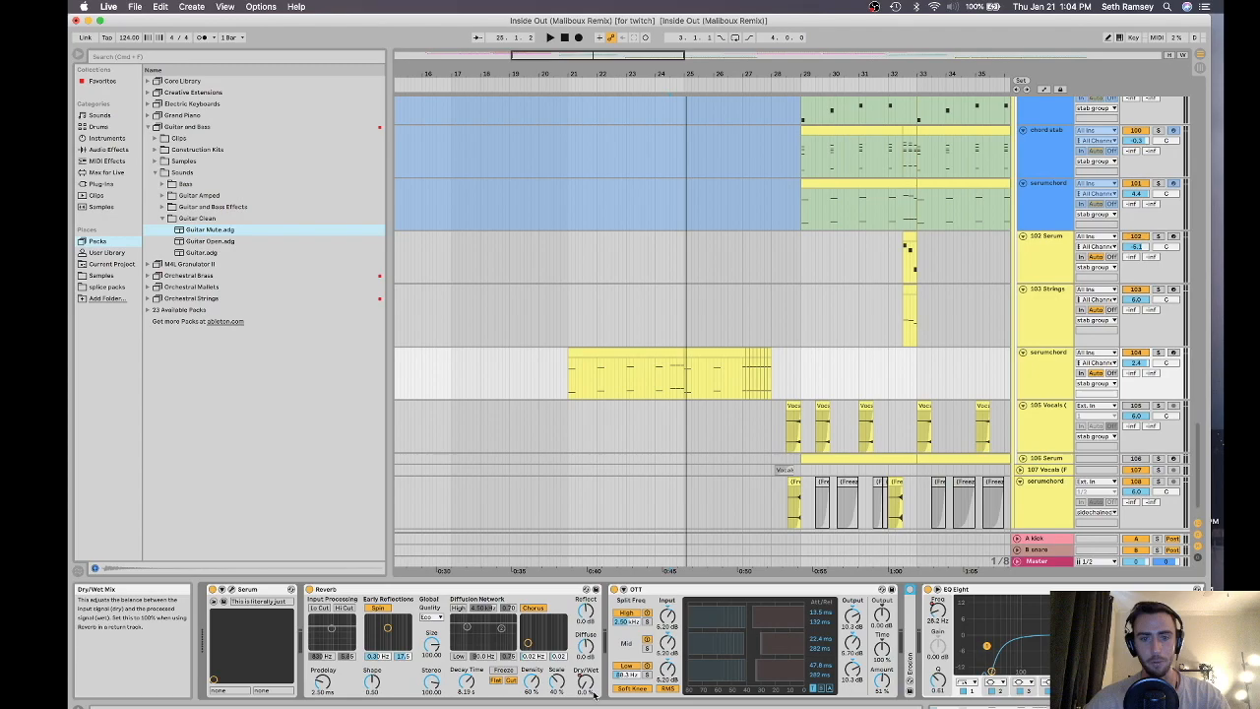
key(a)
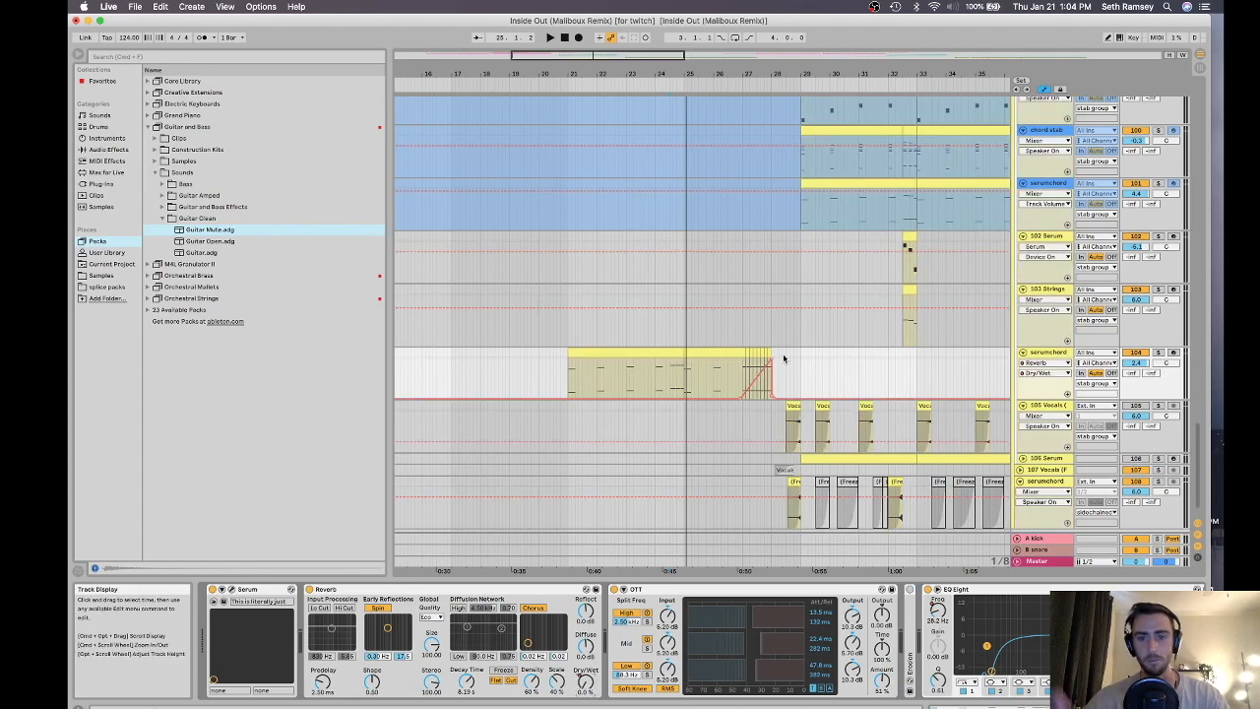
key(a)
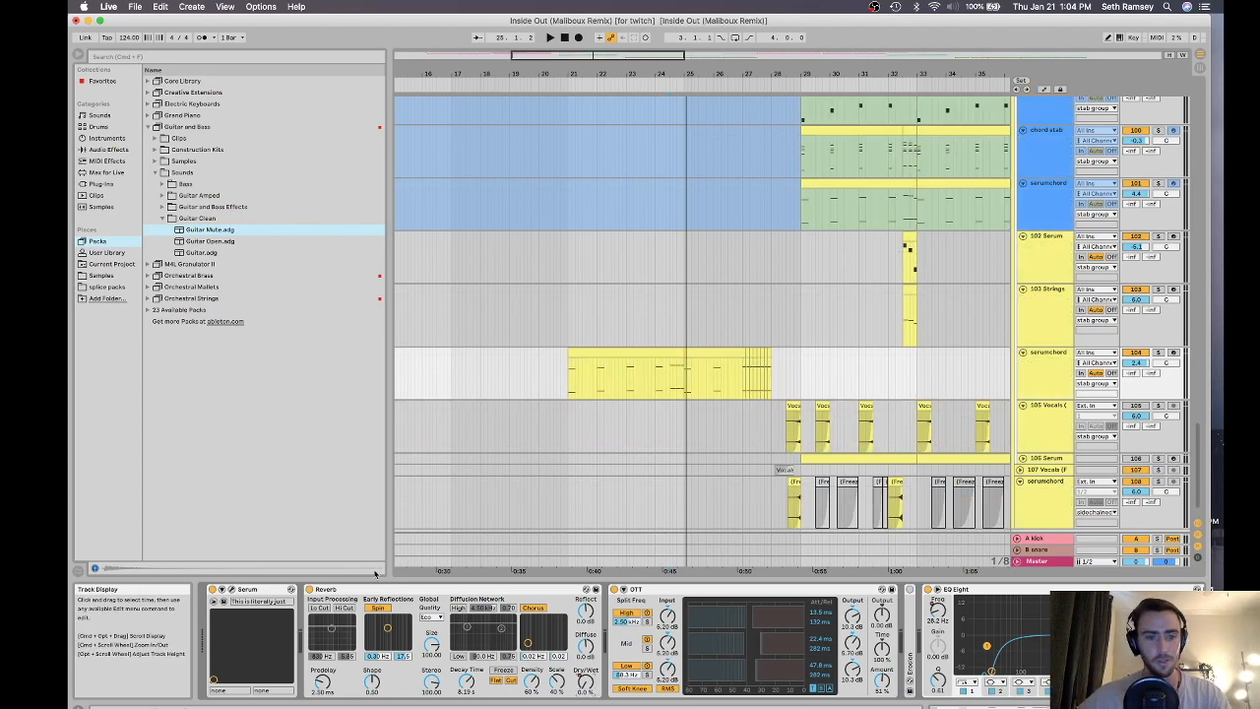
Examine Serum's oscillator page for serumchord track 104, close the plug-in and briefly show the automation lanes
click(232, 588)
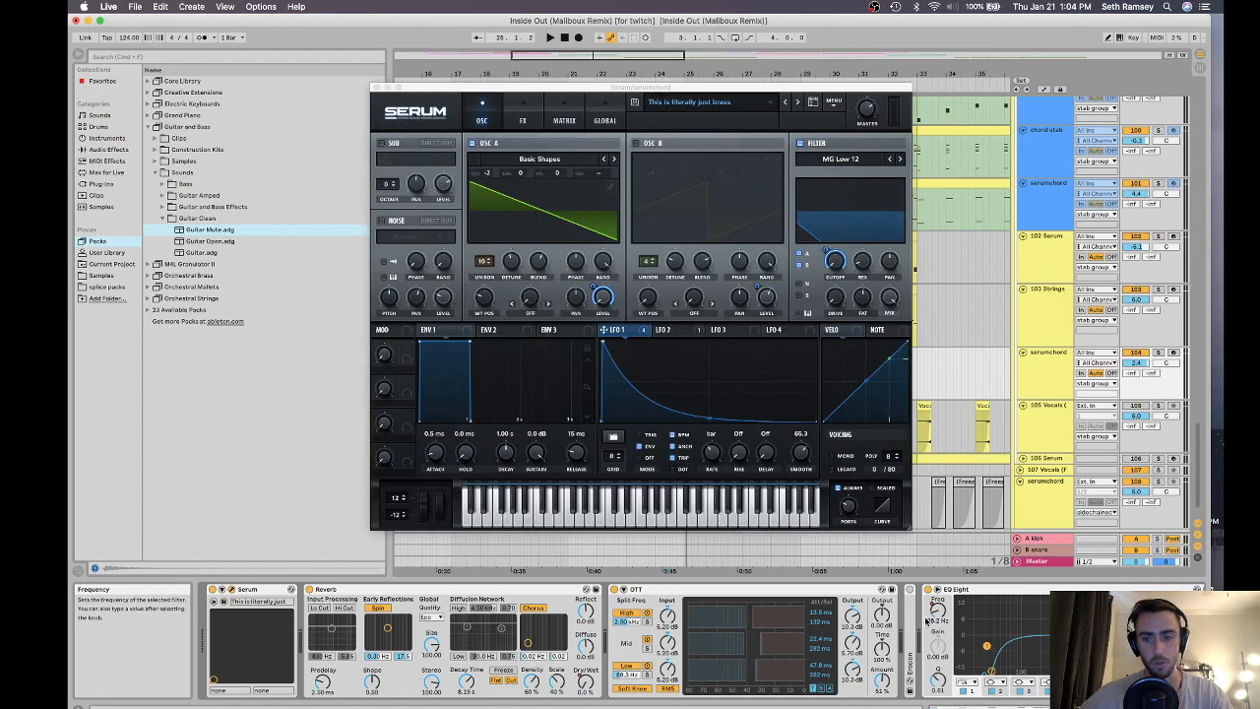
click(377, 87)
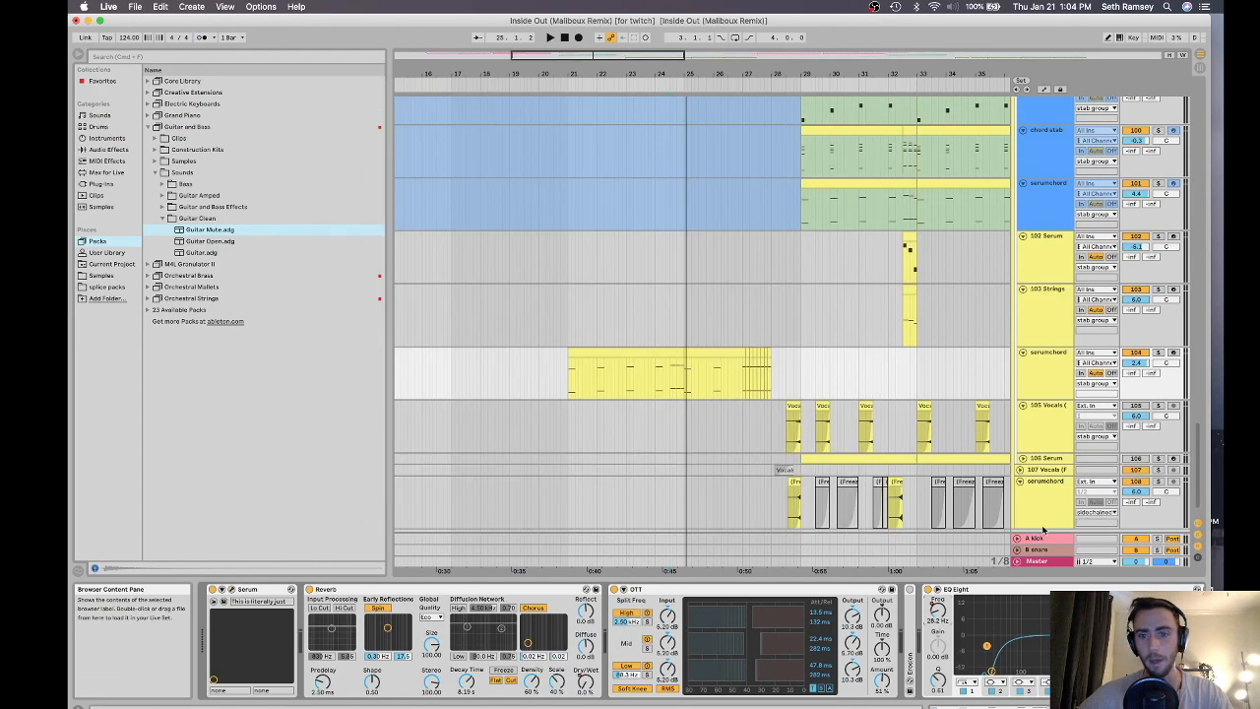
key(a)
key(a)
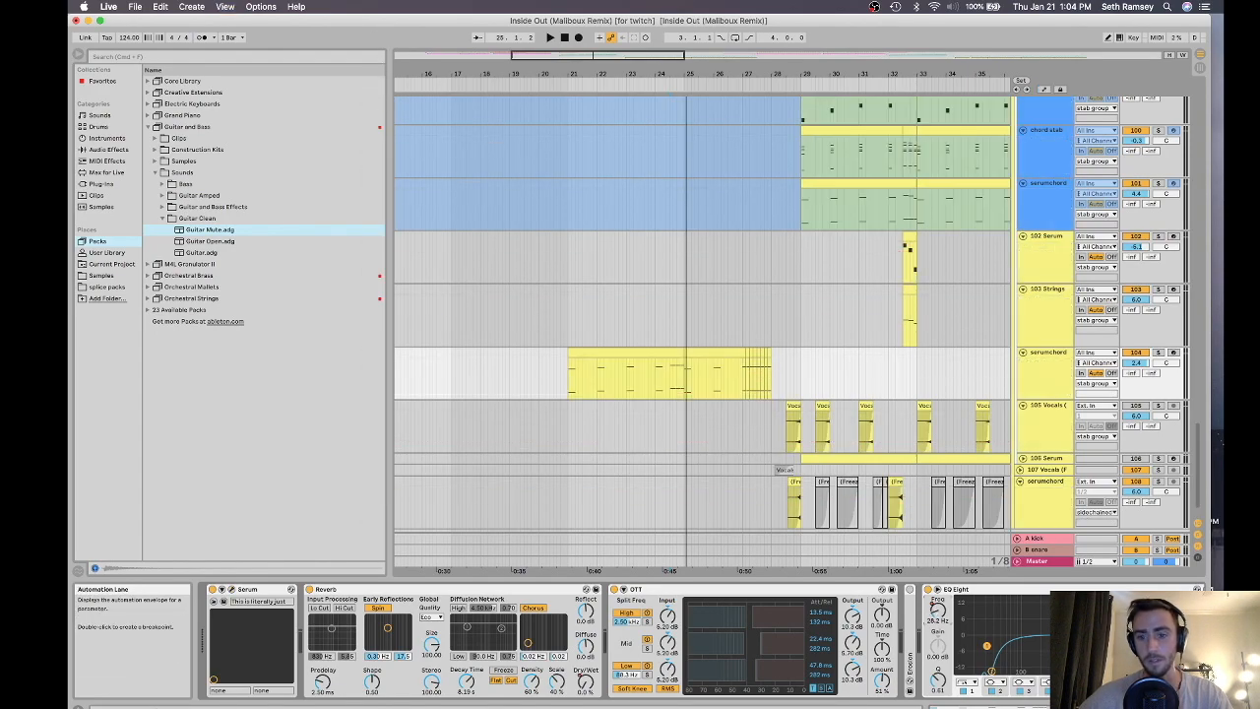
Reopen Serum, toggle oscillator A's waveform between its 3D and 2D views, and examine the distortion and reverb on the effects page
click(236, 589)
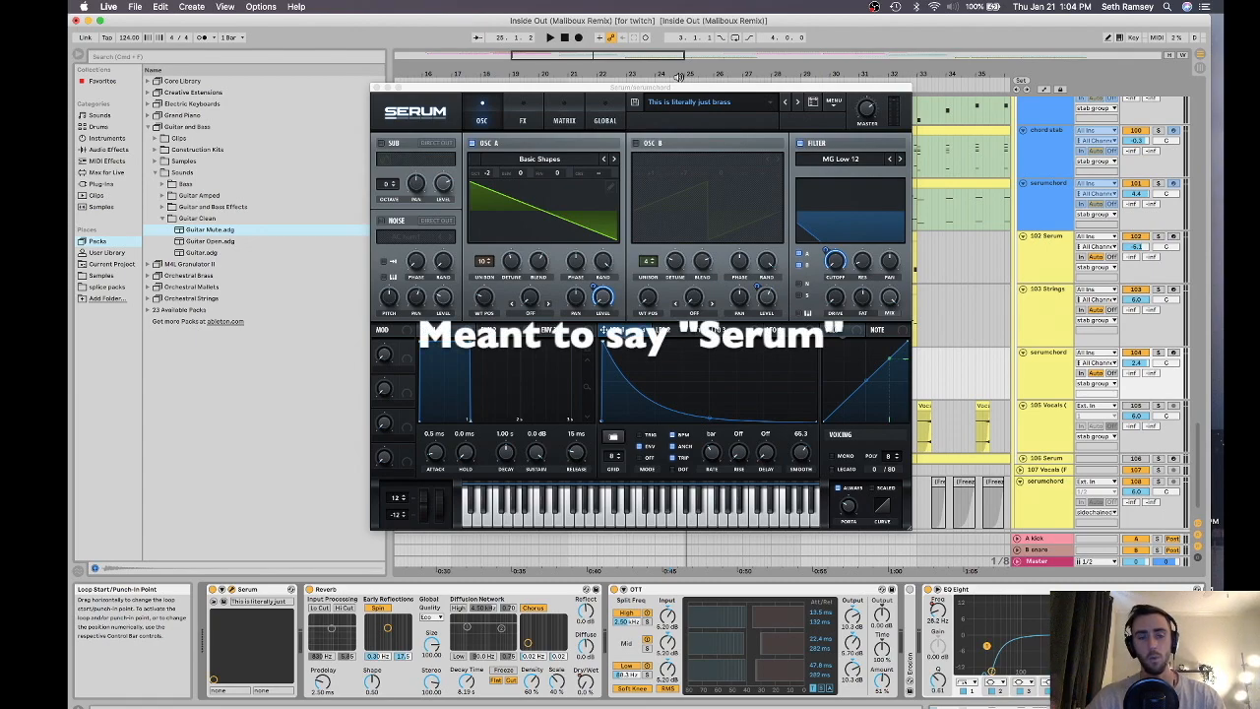
click(576, 219)
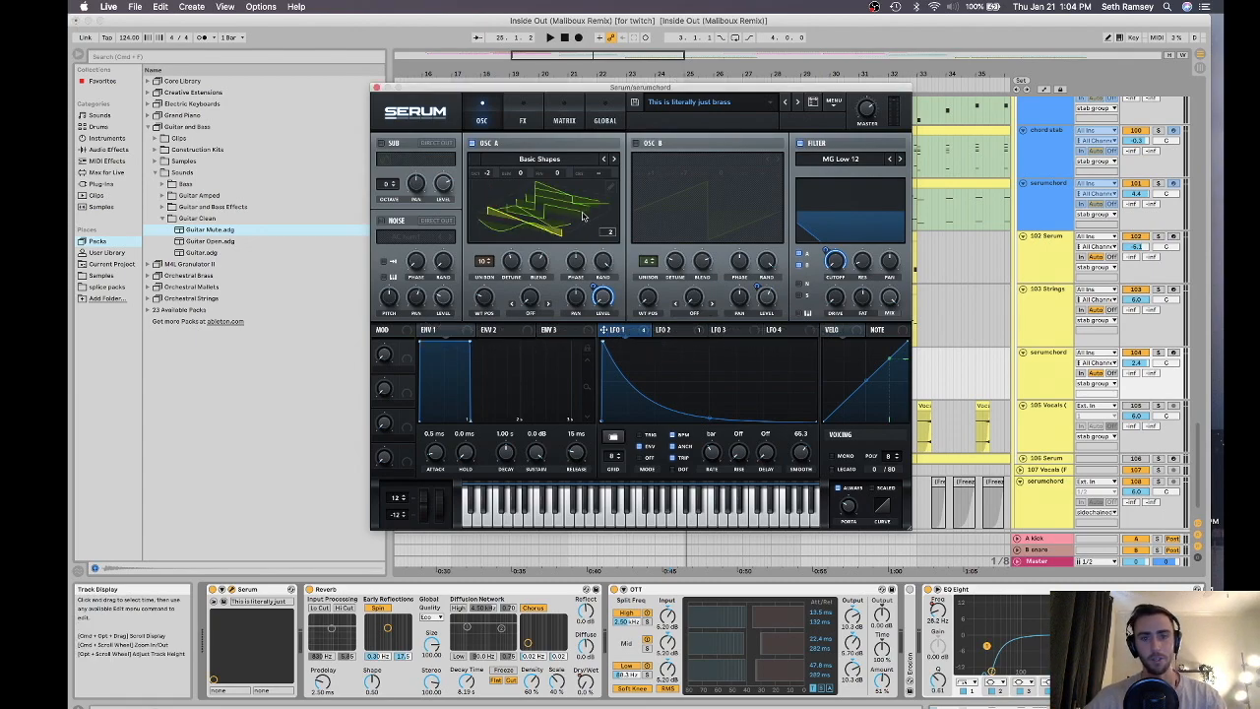
click(581, 215)
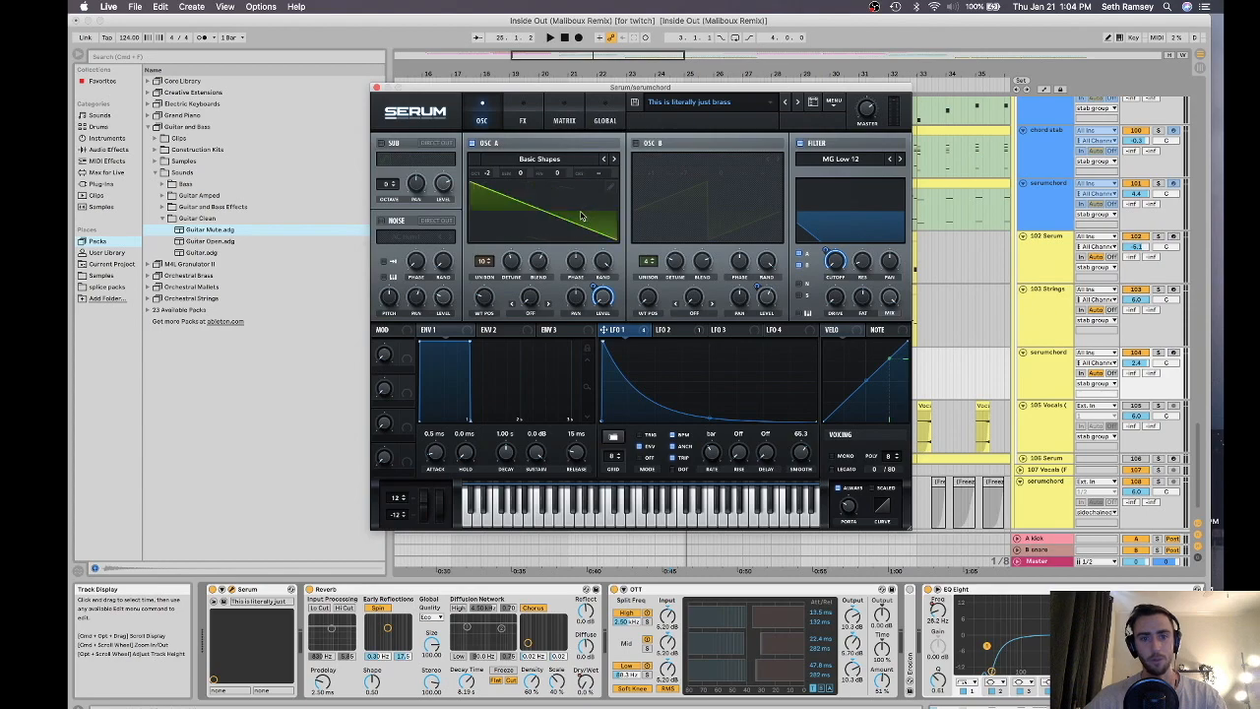
click(519, 111)
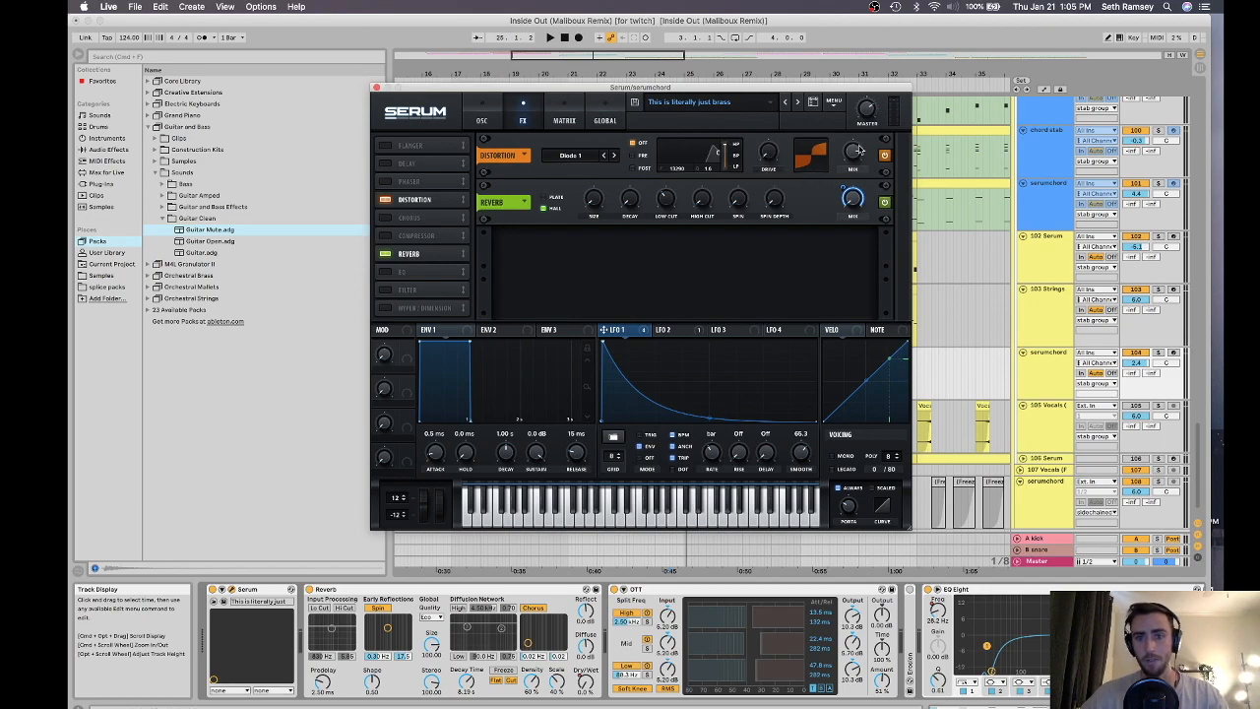
mouse_move(856, 151)
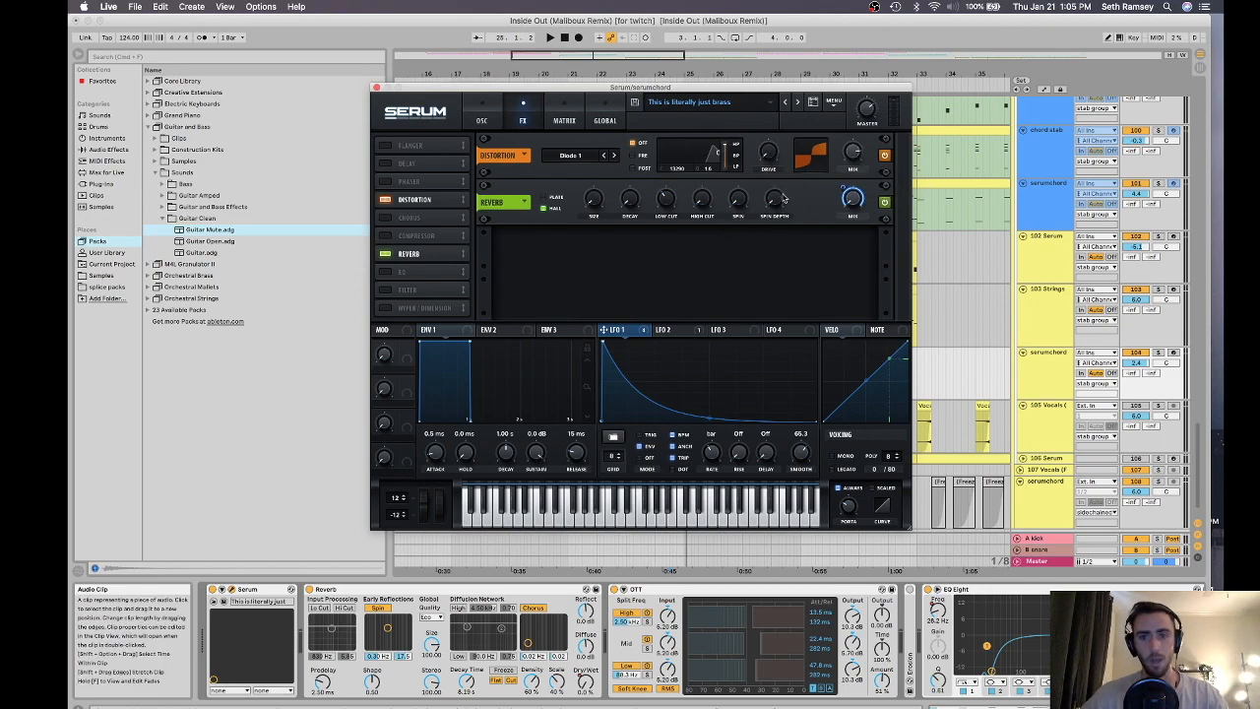
Solo serumchord track 104 and play it while switching Serum's built-in reverb off and on
click(386, 254)
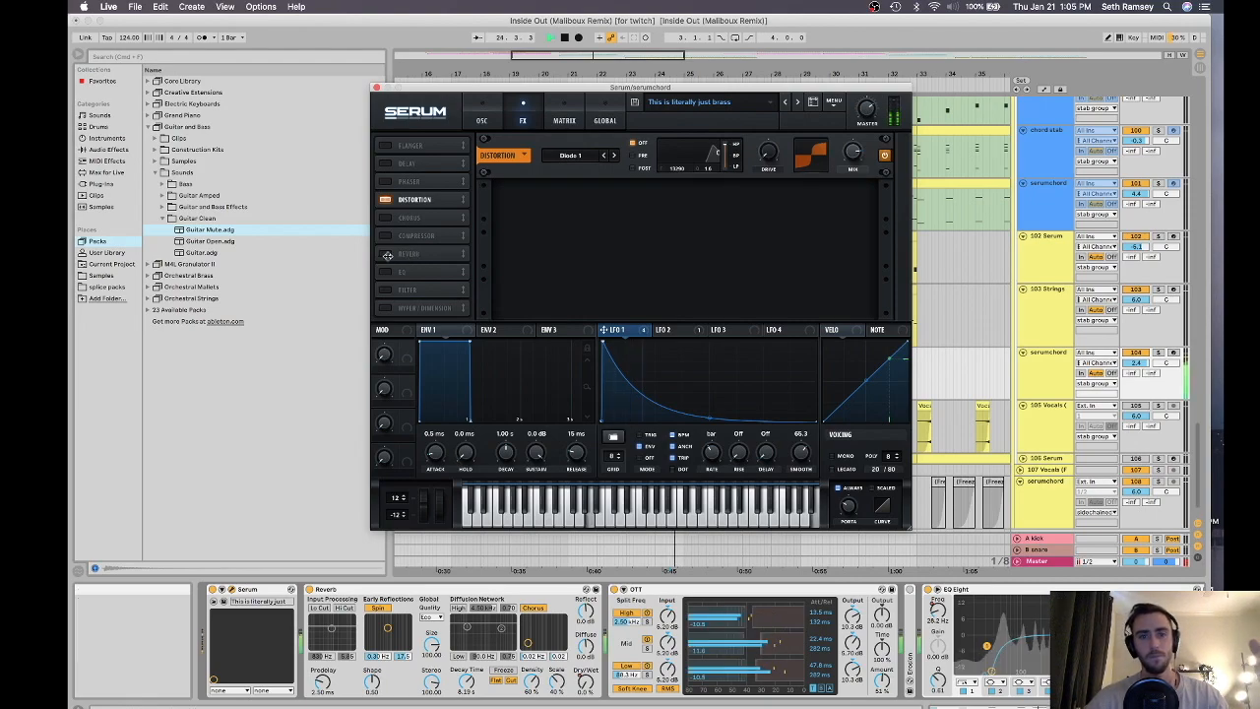
click(1159, 354)
key(space)
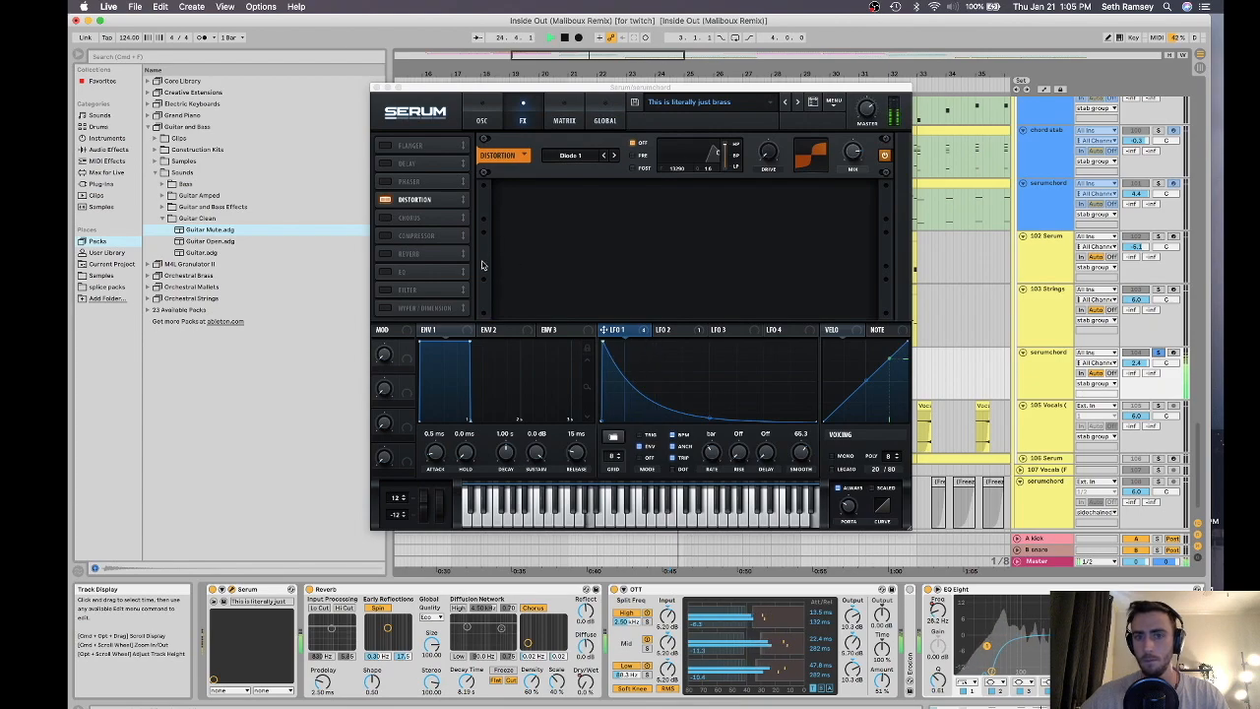
click(378, 258)
click(378, 258)
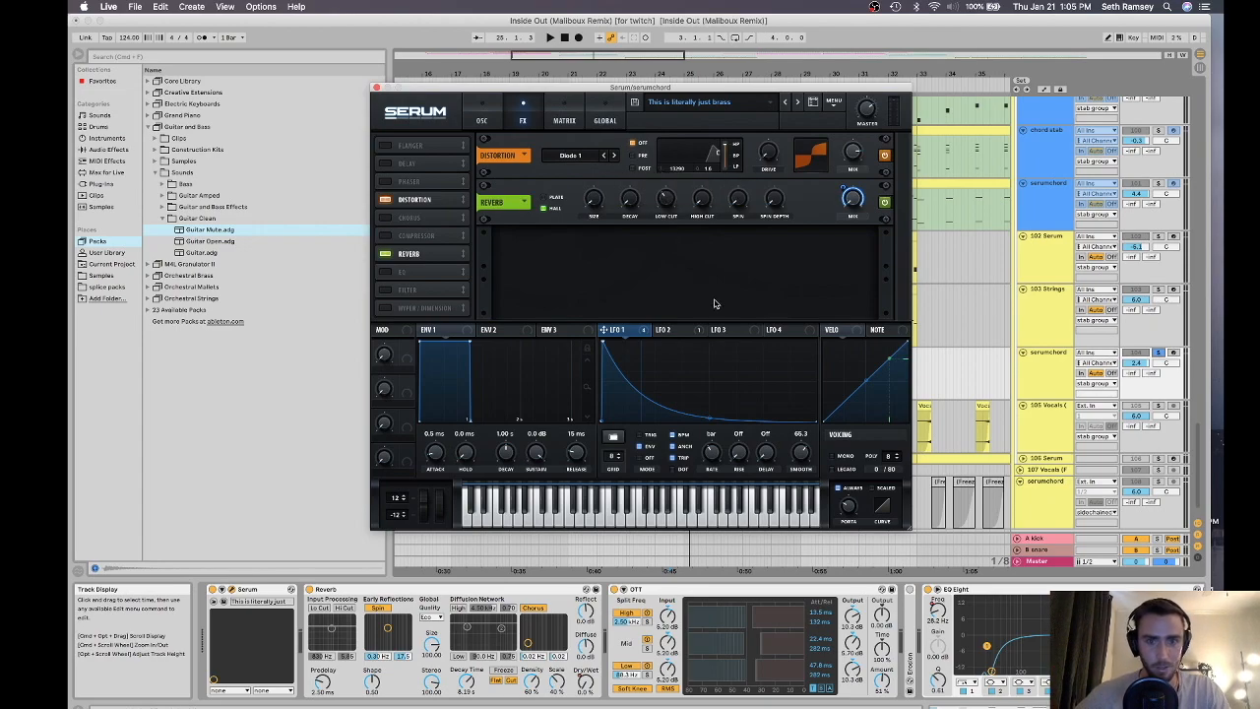
Play the soloed brass chords again with Serum's reverb on and off, leave it on, and close Serum from its oscillator page
key(space)
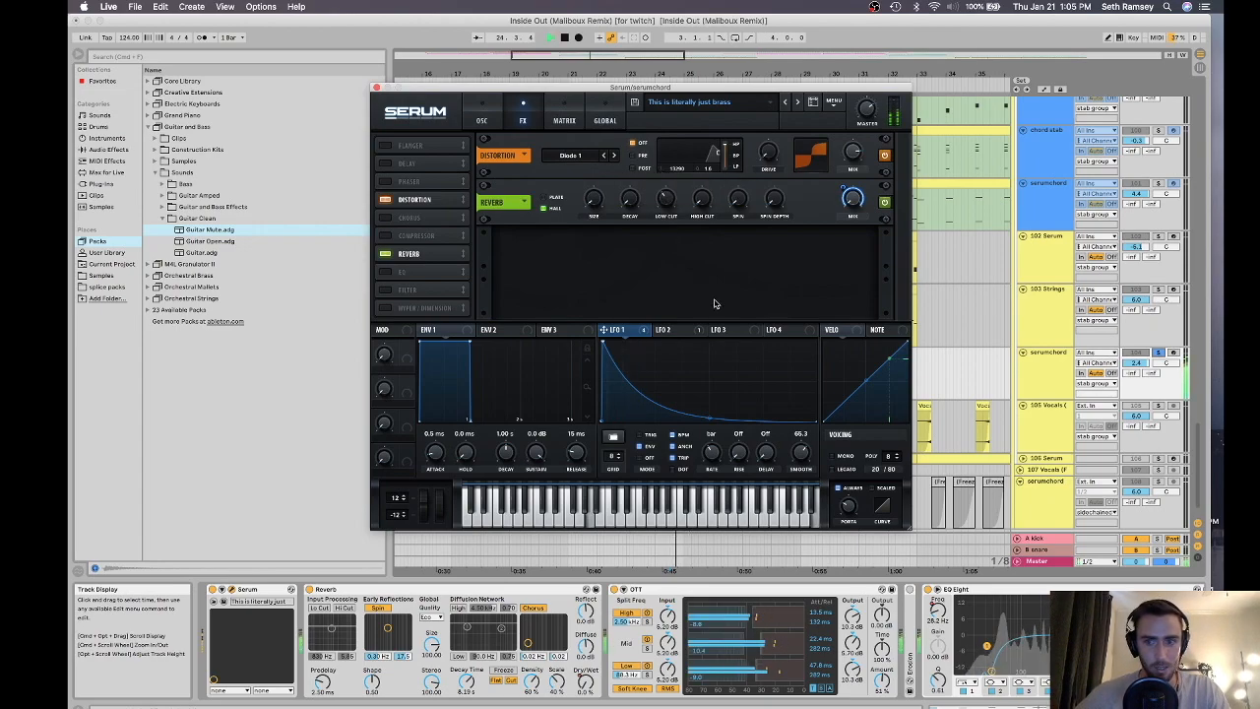
click(385, 254)
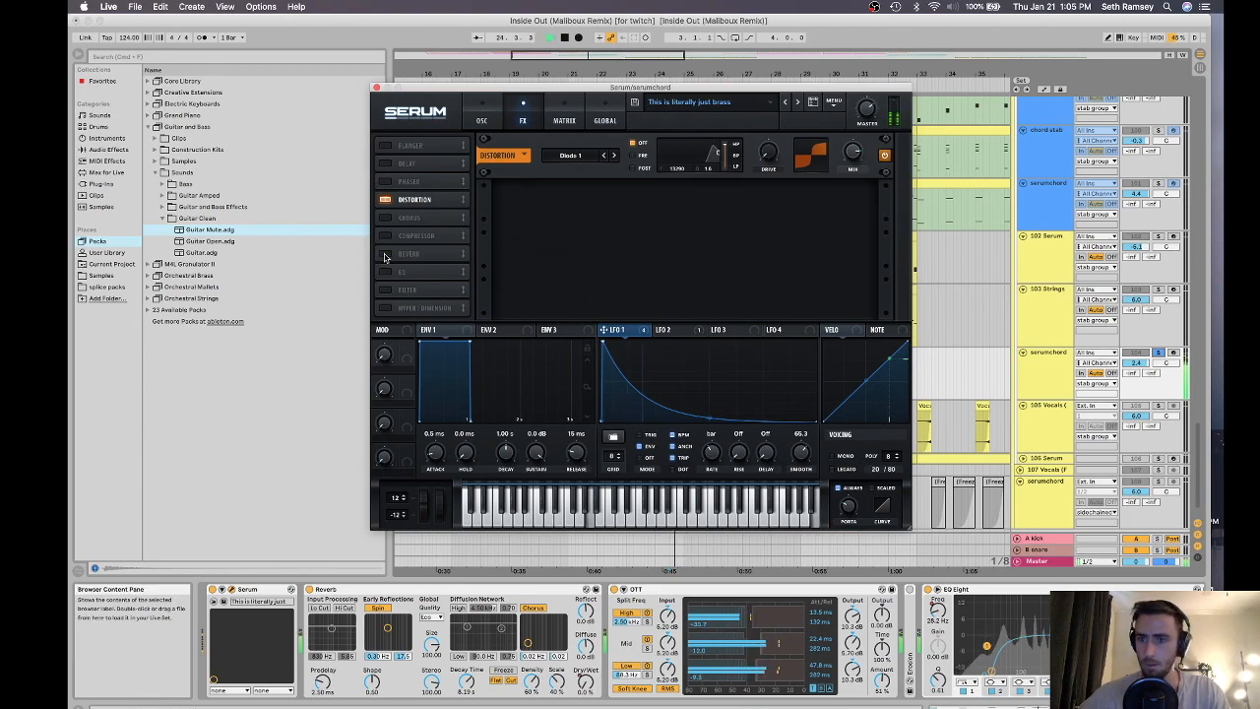
click(385, 254)
click(484, 119)
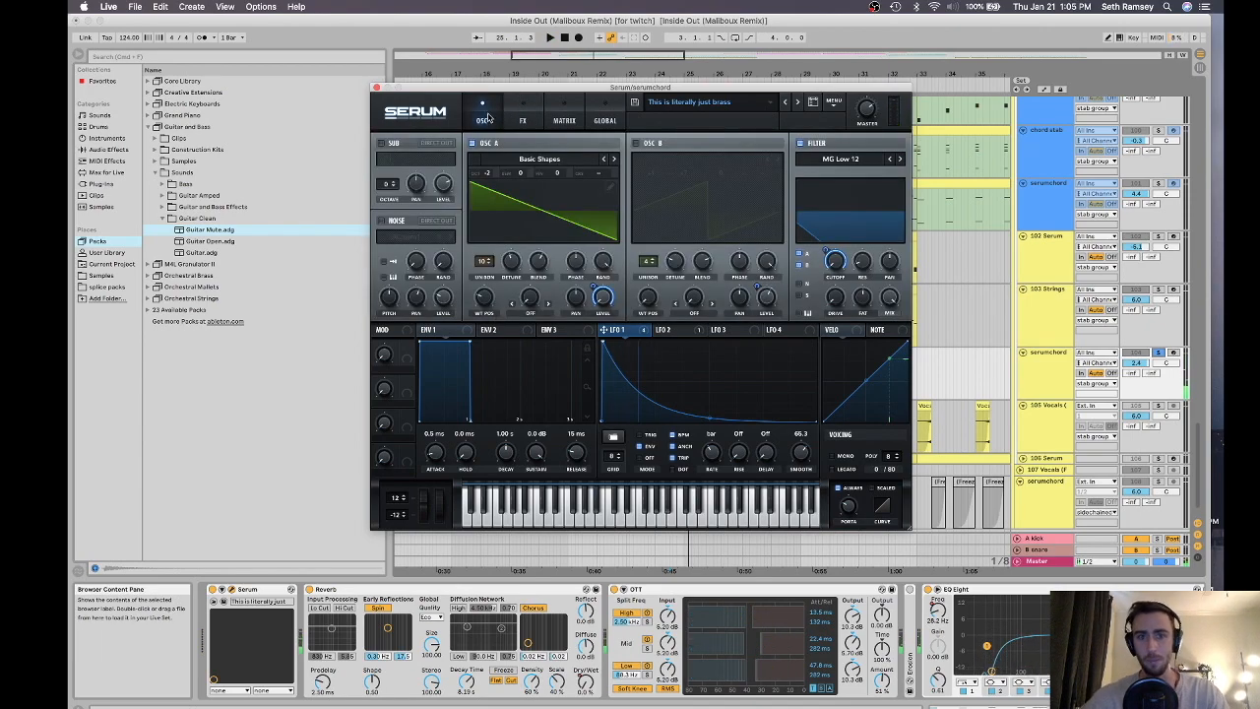
click(374, 88)
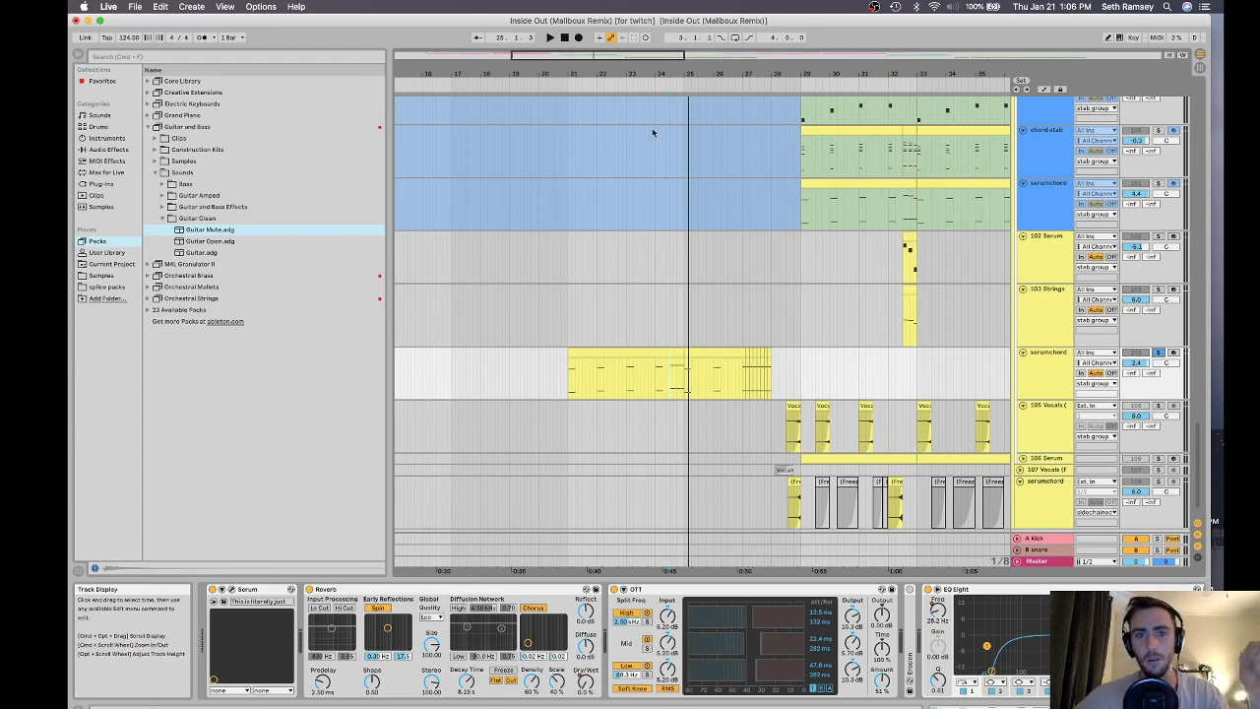
Unsolo serumchord track 104 and play the whole stab group from bar 29
drag(670, 372, 568, 373)
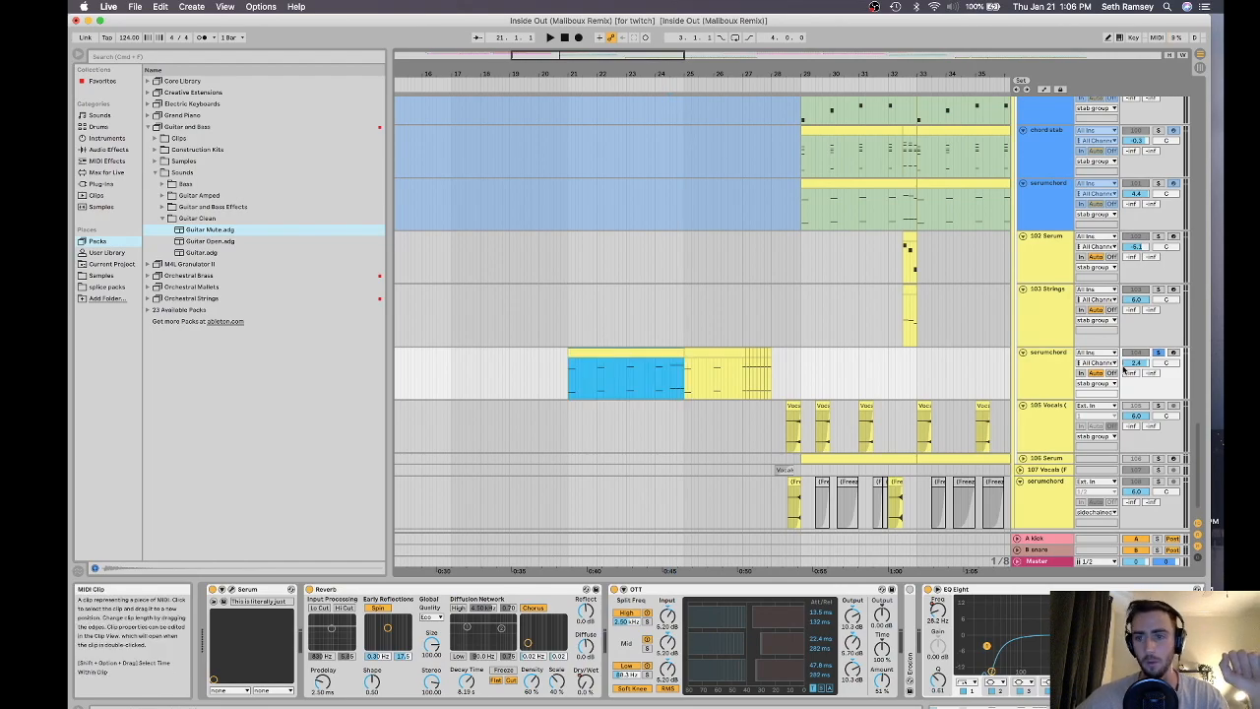
scroll(670, 300, up, 4)
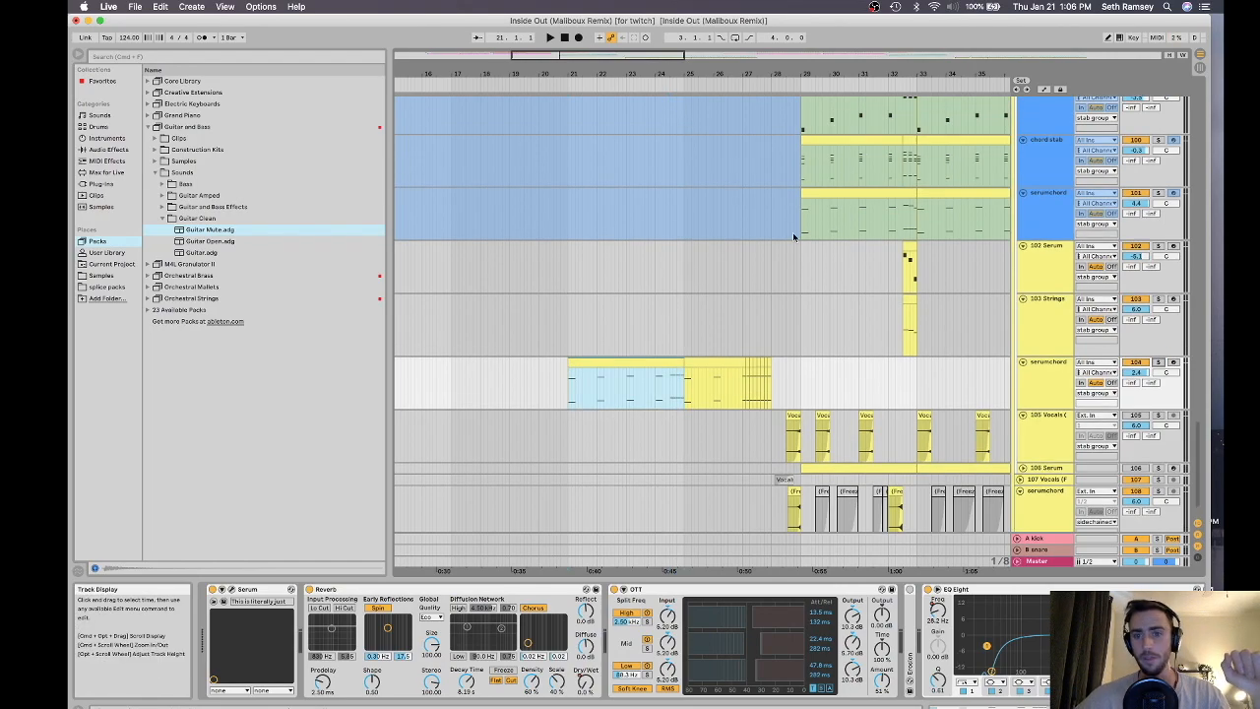
click(805, 288)
scroll(951, 246, up, 7)
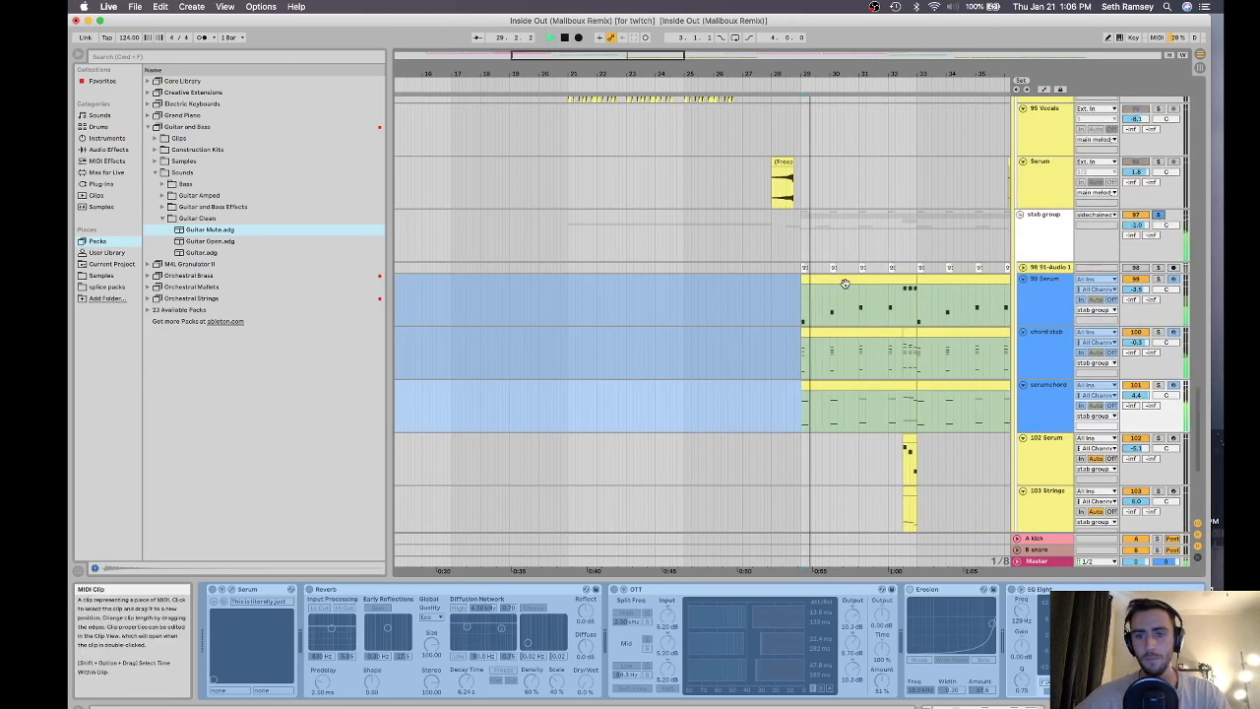
scroll(844, 286, right, 3)
scroll(757, 333, up, 2)
scroll(757, 332, down, 2)
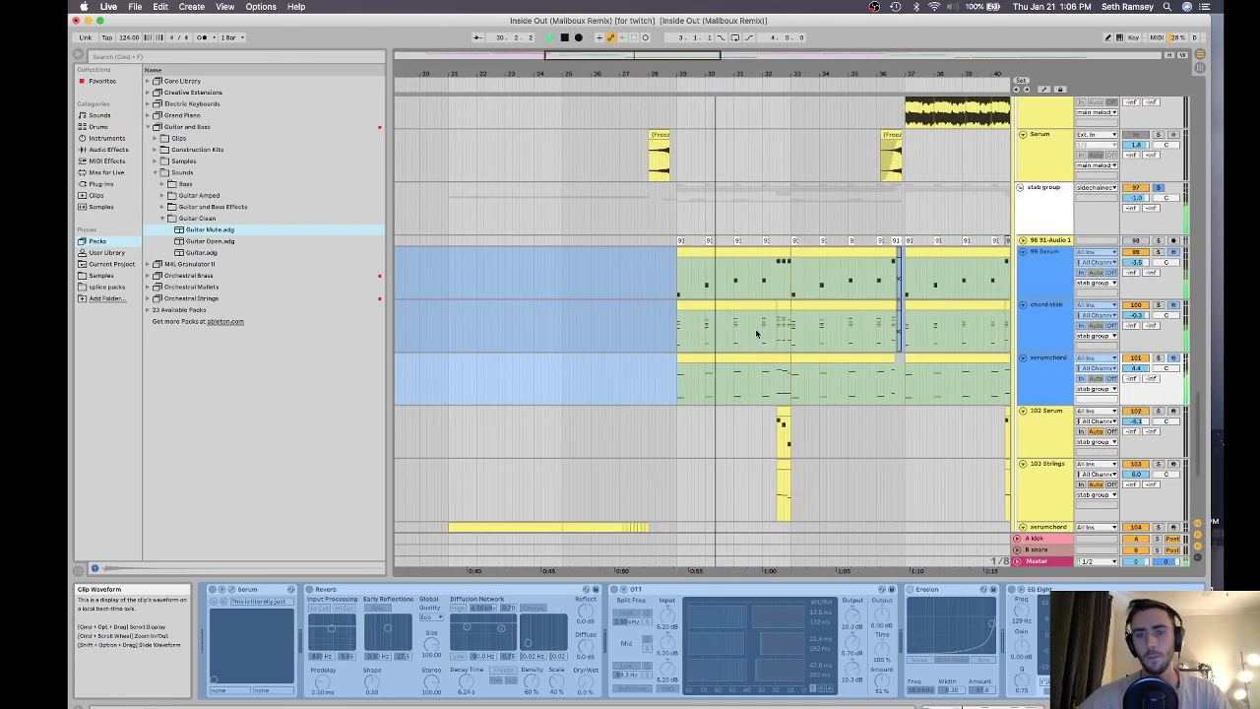
Solo chord stab track 100 and play its stabs from bar 29 to bar 33
click(736, 308)
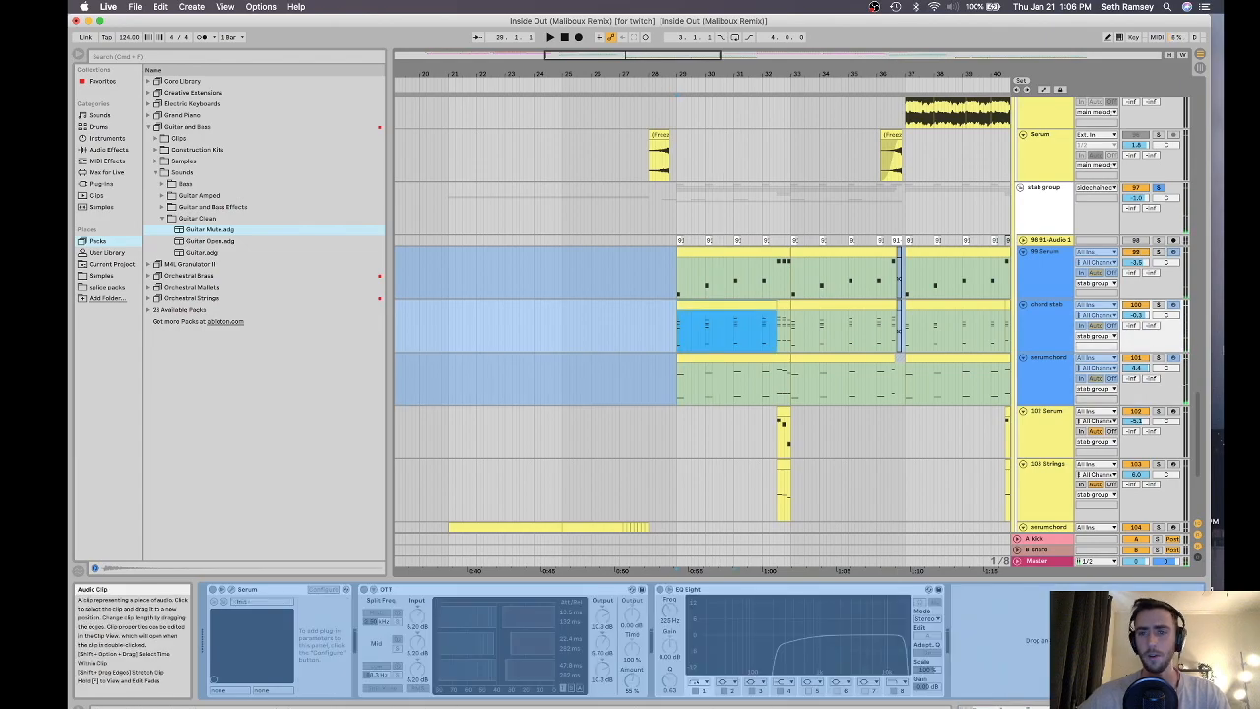
click(1158, 304)
right_click(663, 323)
click(699, 306)
click(699, 306)
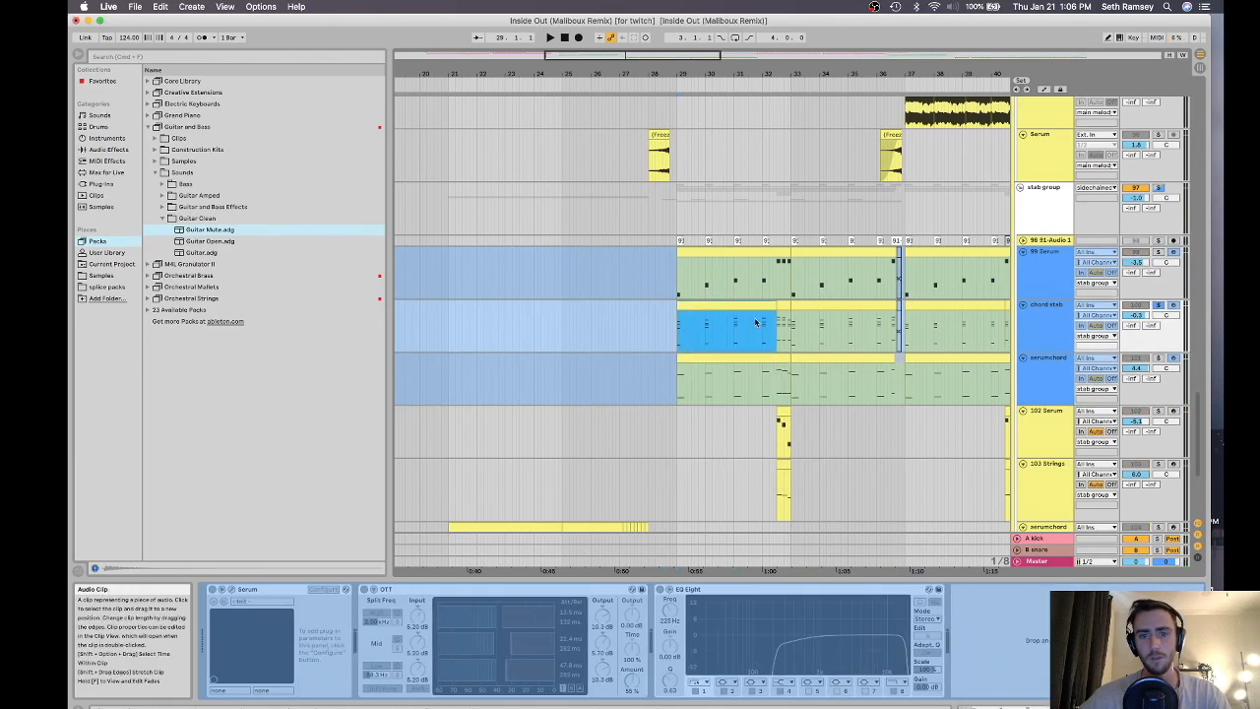
scroll(397, 549, down, 1)
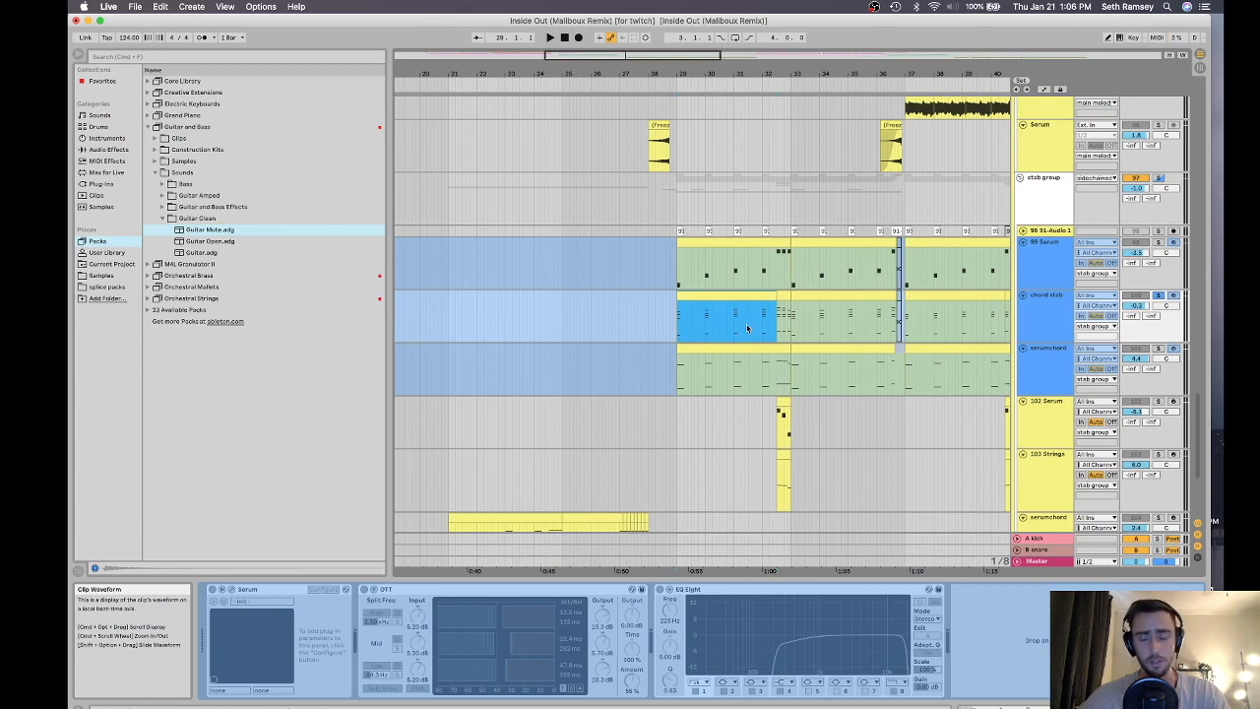
key(space)
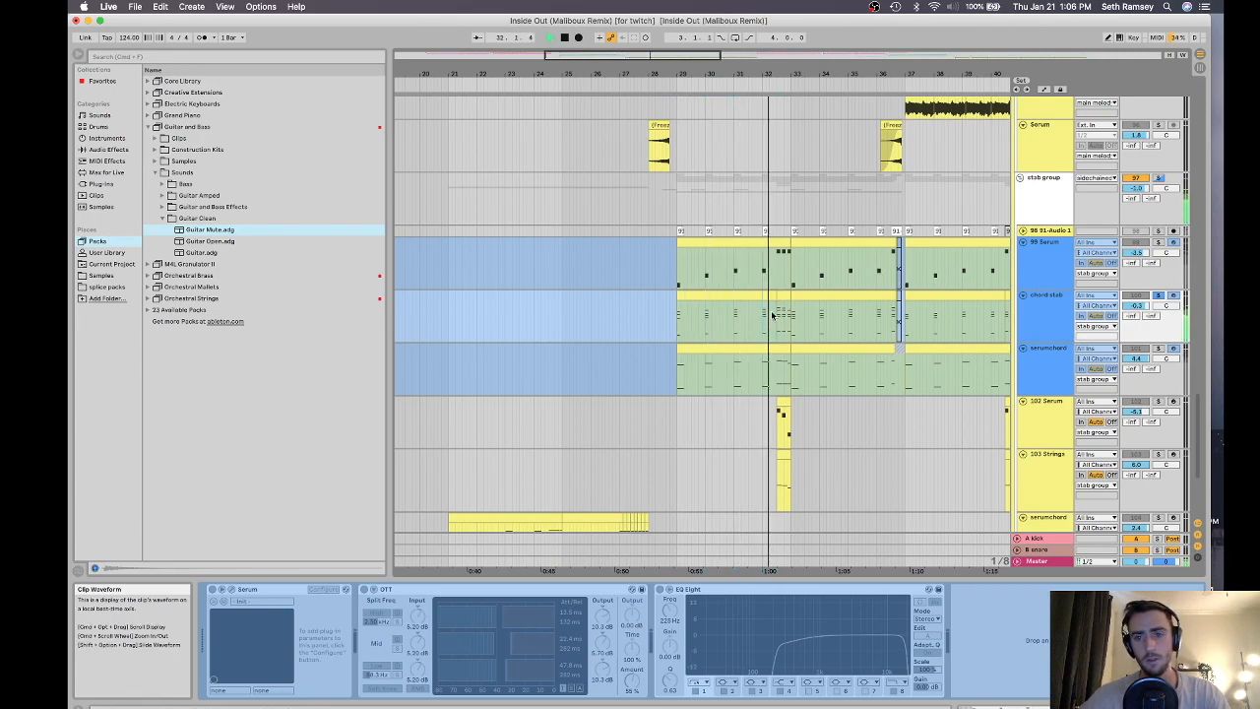
key(space)
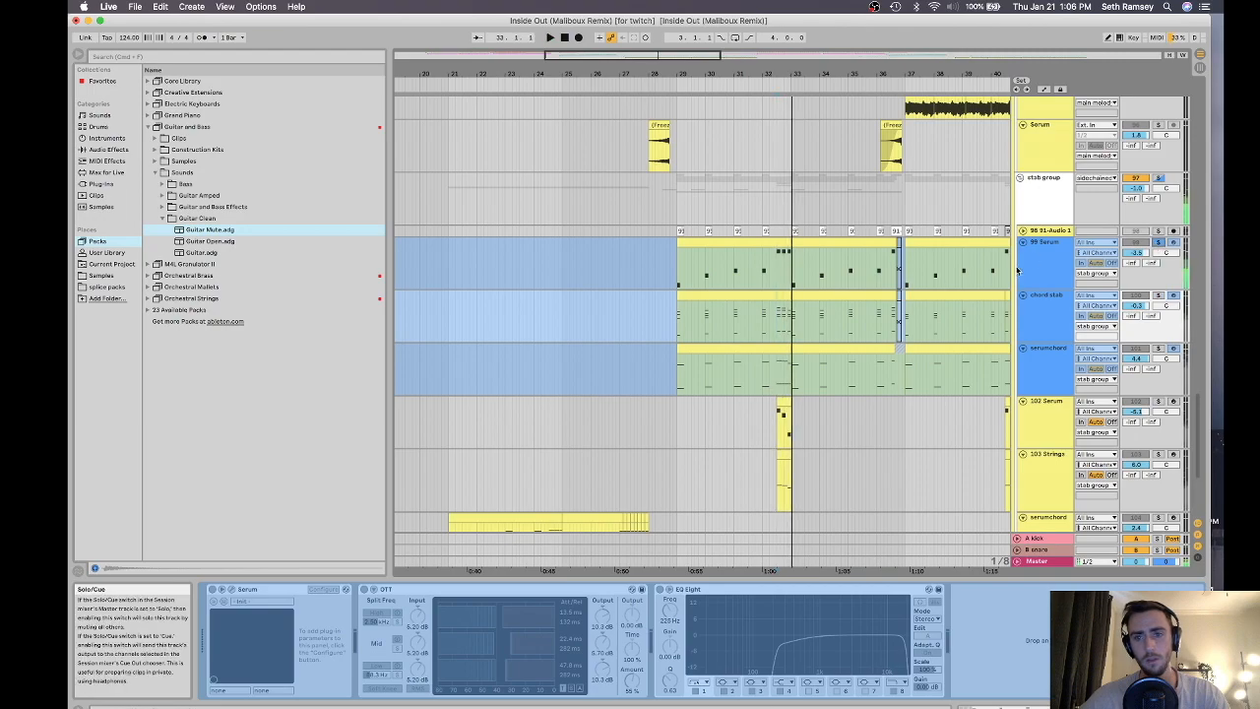
Solo Serum track 99 in the stab group and switch off the Utility device on the sidechained group
click(671, 220)
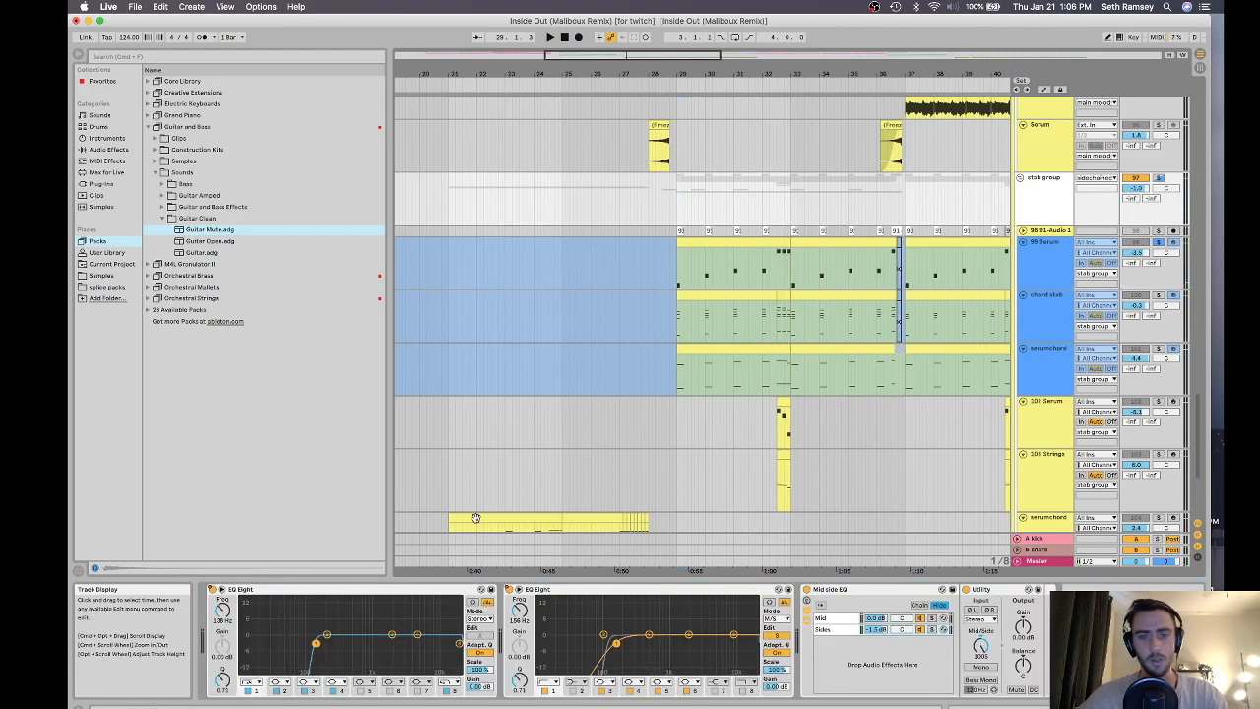
scroll(765, 304, up, 10)
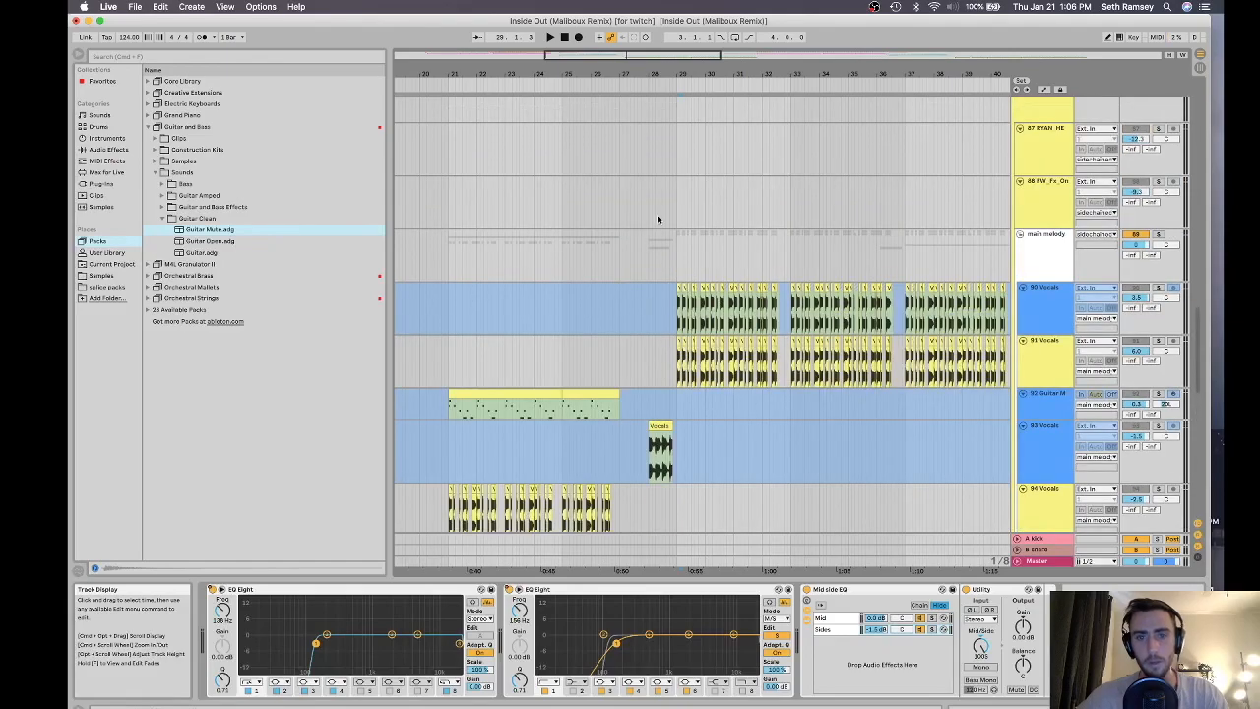
click(658, 219)
click(657, 249)
scroll(806, 248, up, 6)
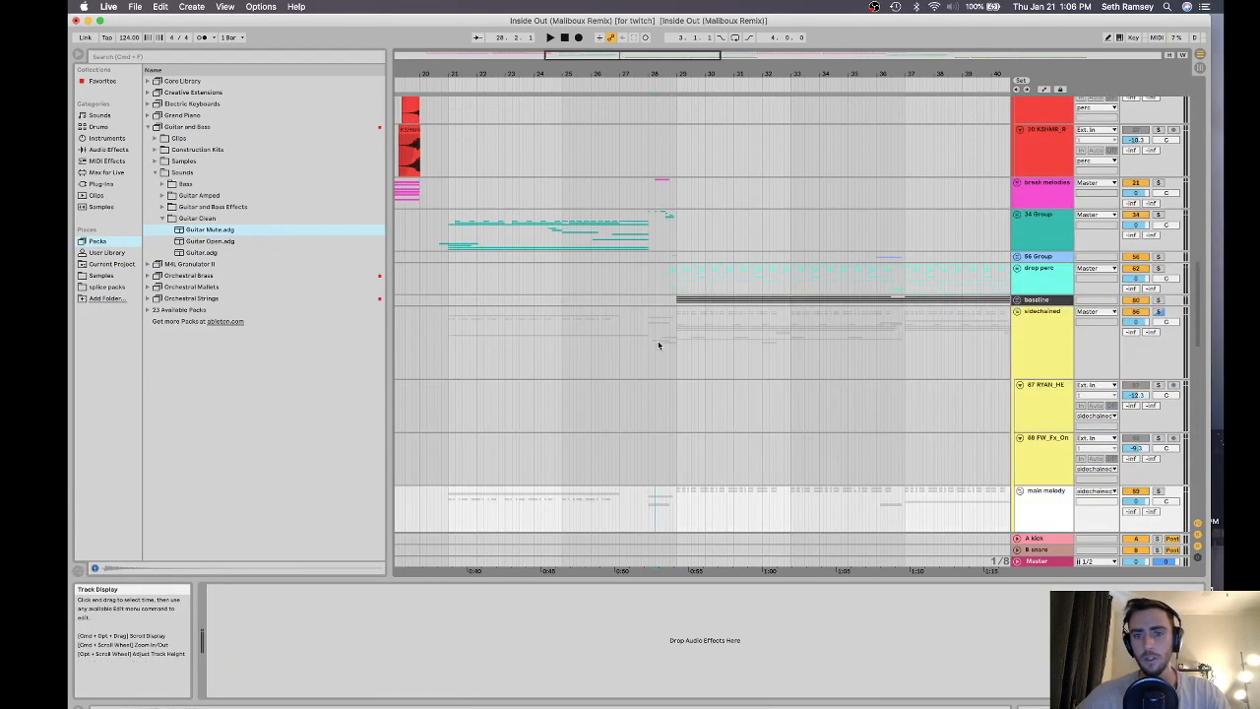
click(675, 348)
click(212, 590)
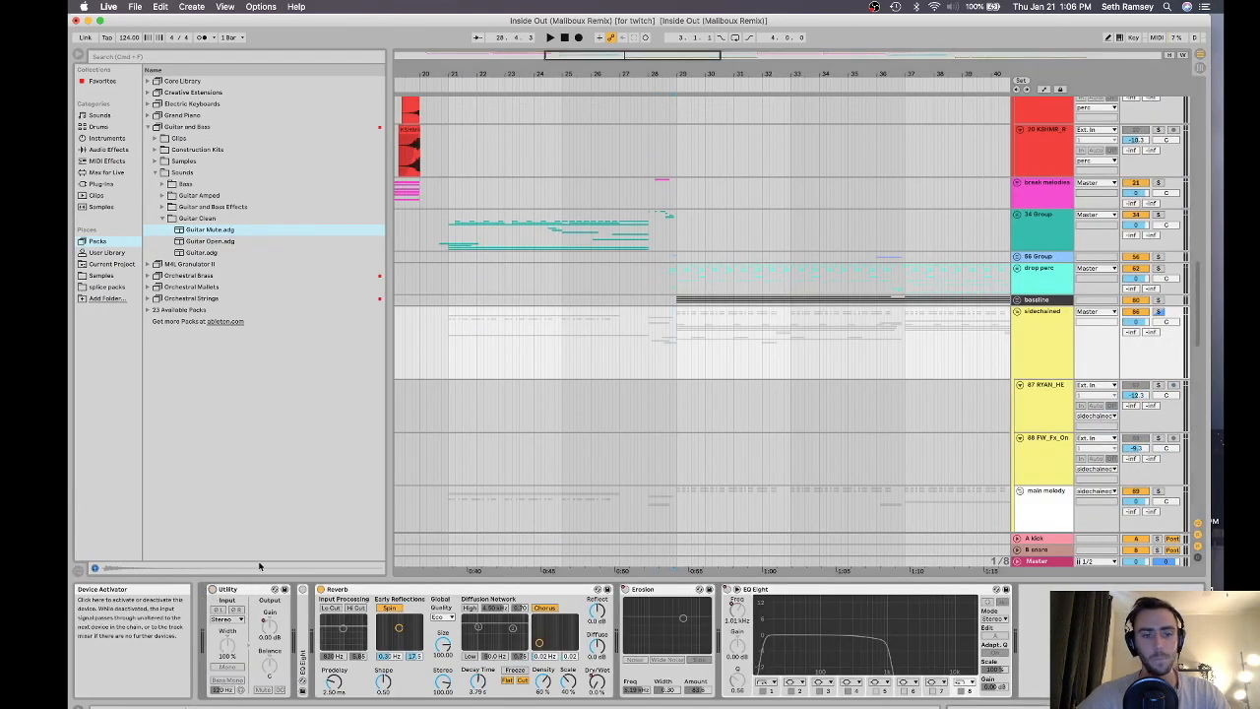
Play soloed Serum track 99 briefly, stop, and return the playback start to bar 29
key(space)
scroll(749, 301, down, 8)
key(space)
scroll(779, 290, down, 5)
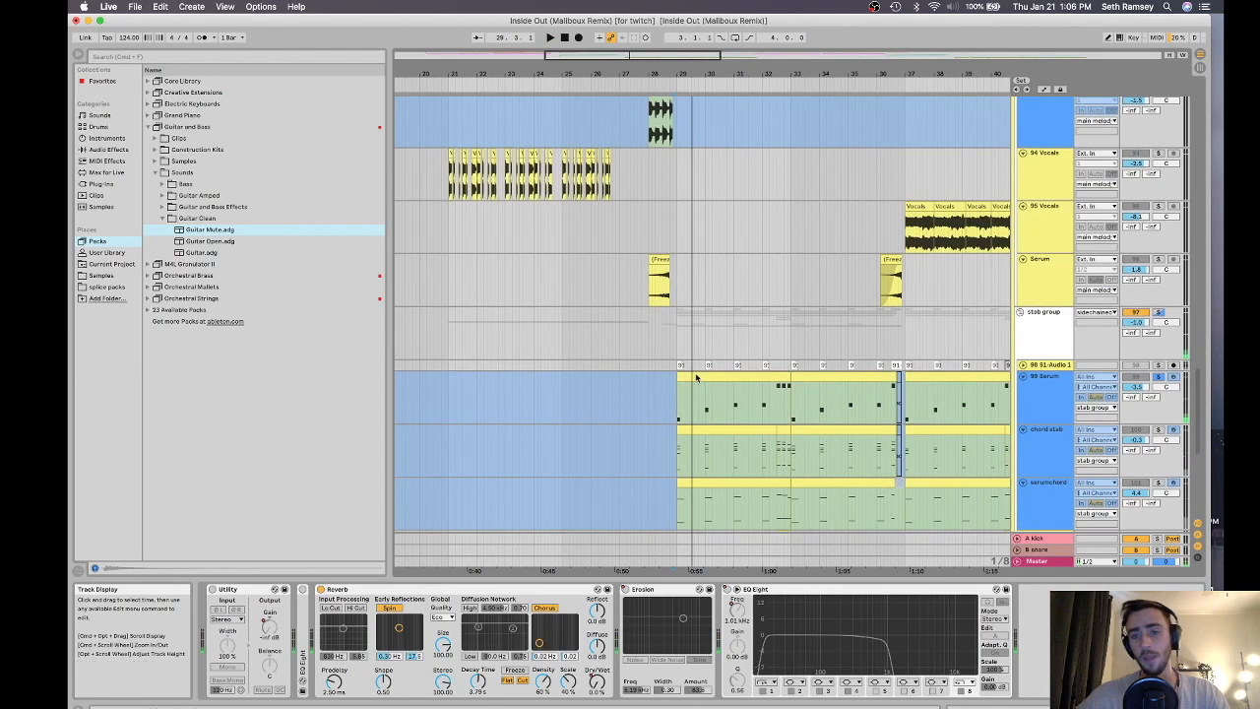
click(678, 408)
click(675, 408)
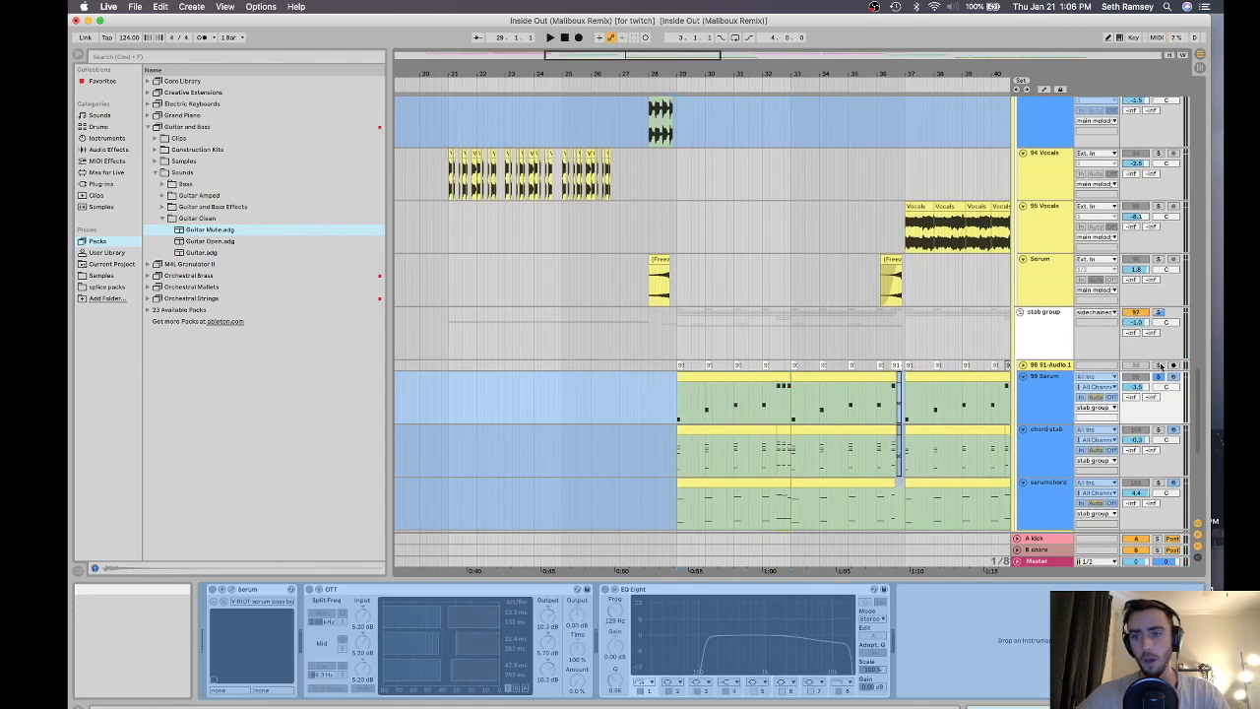
Unfreeze Serum track 99 and play its bass stabs from bar 29 to bar 33
scroll(674, 403, down, 3)
right_click(698, 266)
right_click(638, 268)
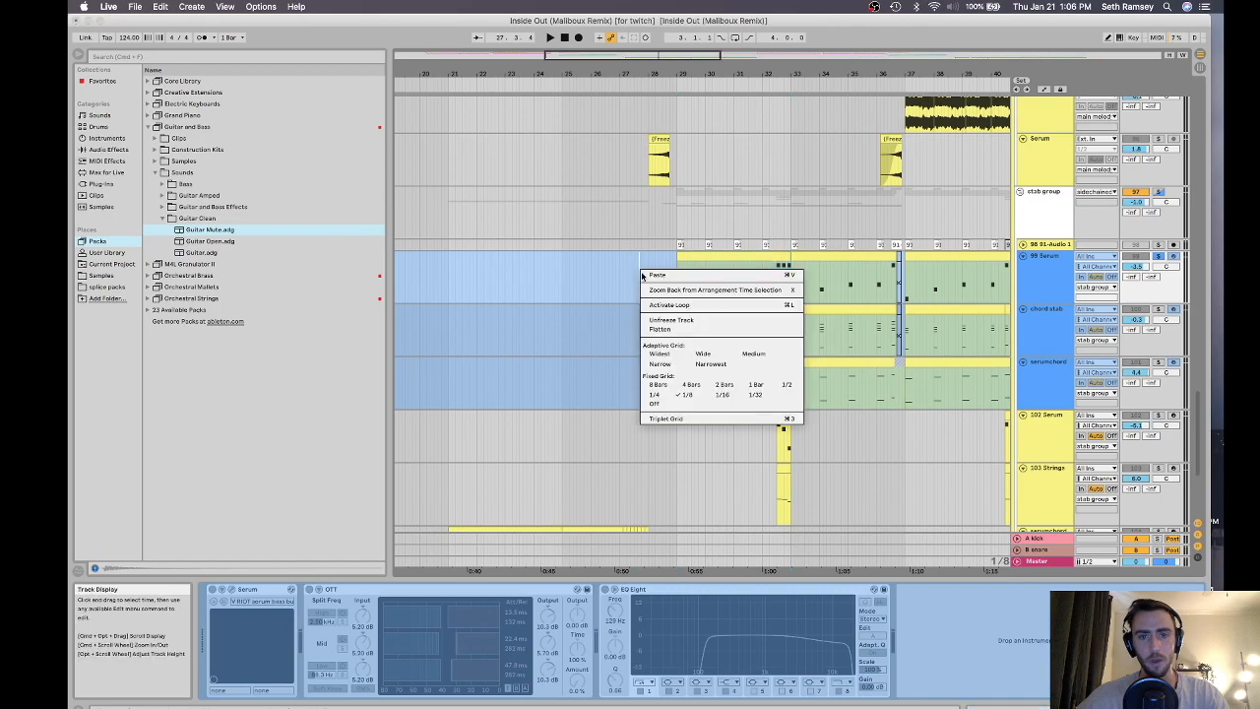
click(677, 322)
click(709, 258)
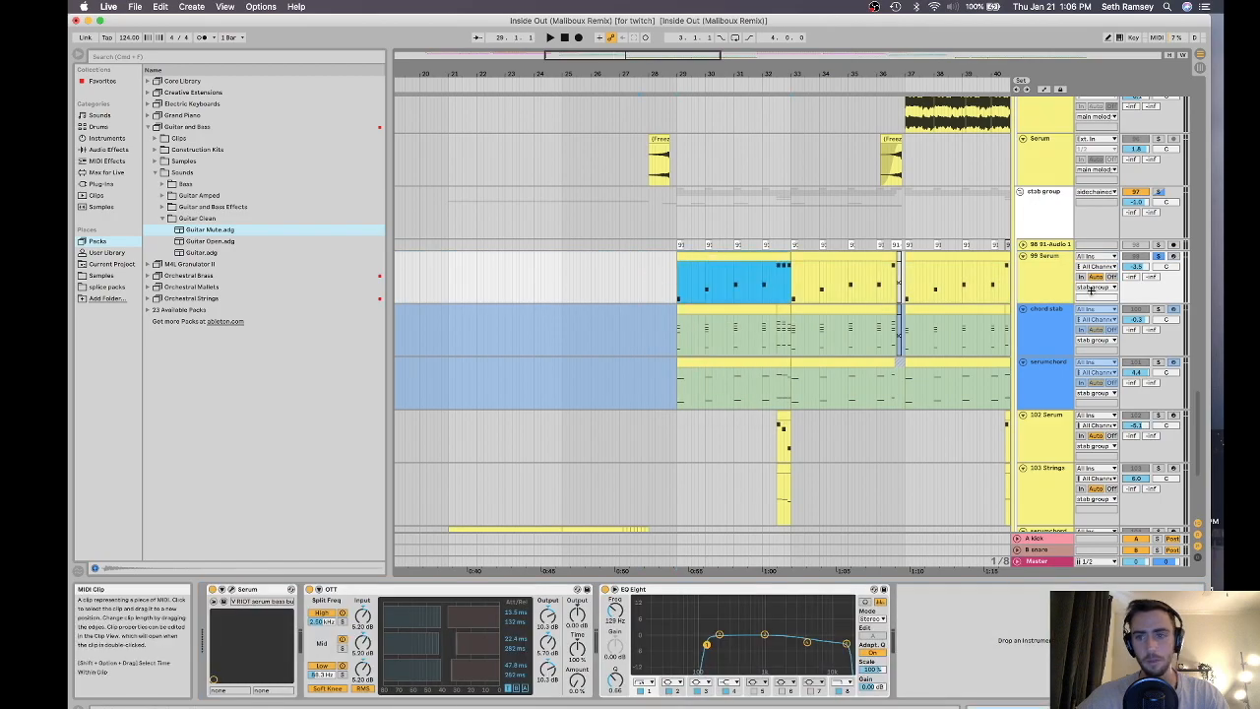
key(space)
click(706, 275)
click(734, 285)
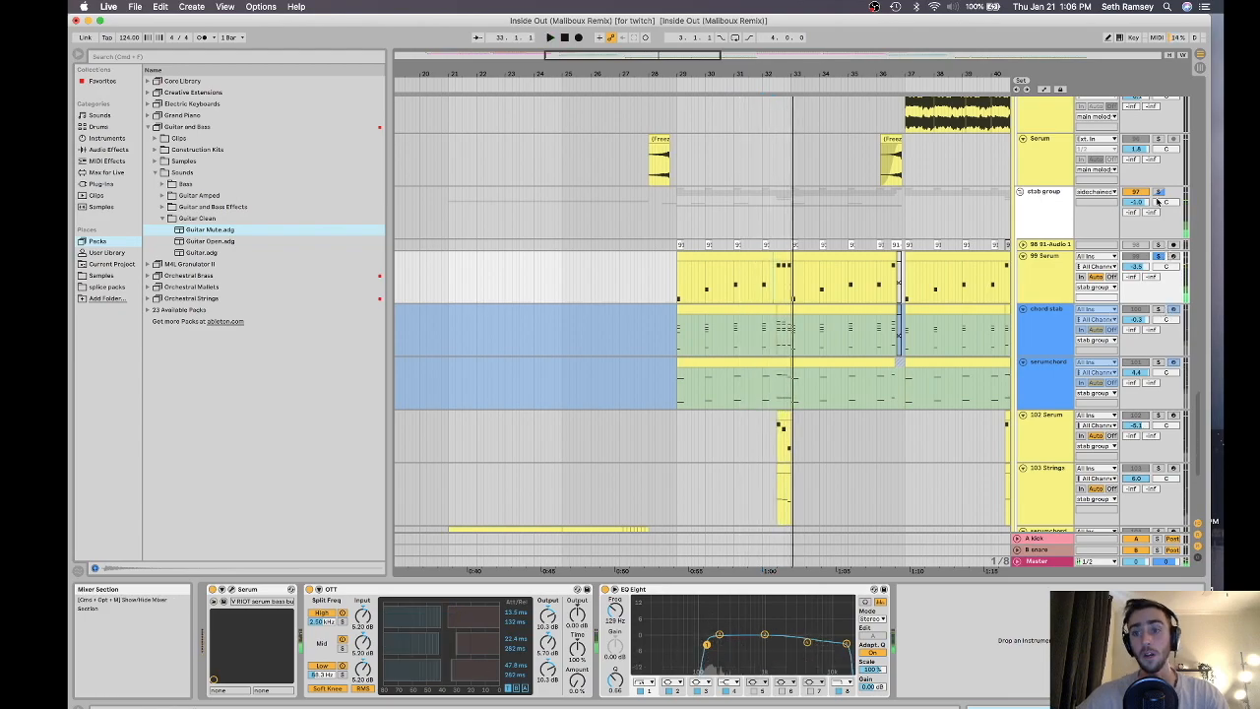
Unsolo Serum track 99 and play all the stab group layers together from bar 29 to bar 33
click(708, 256)
key(space)
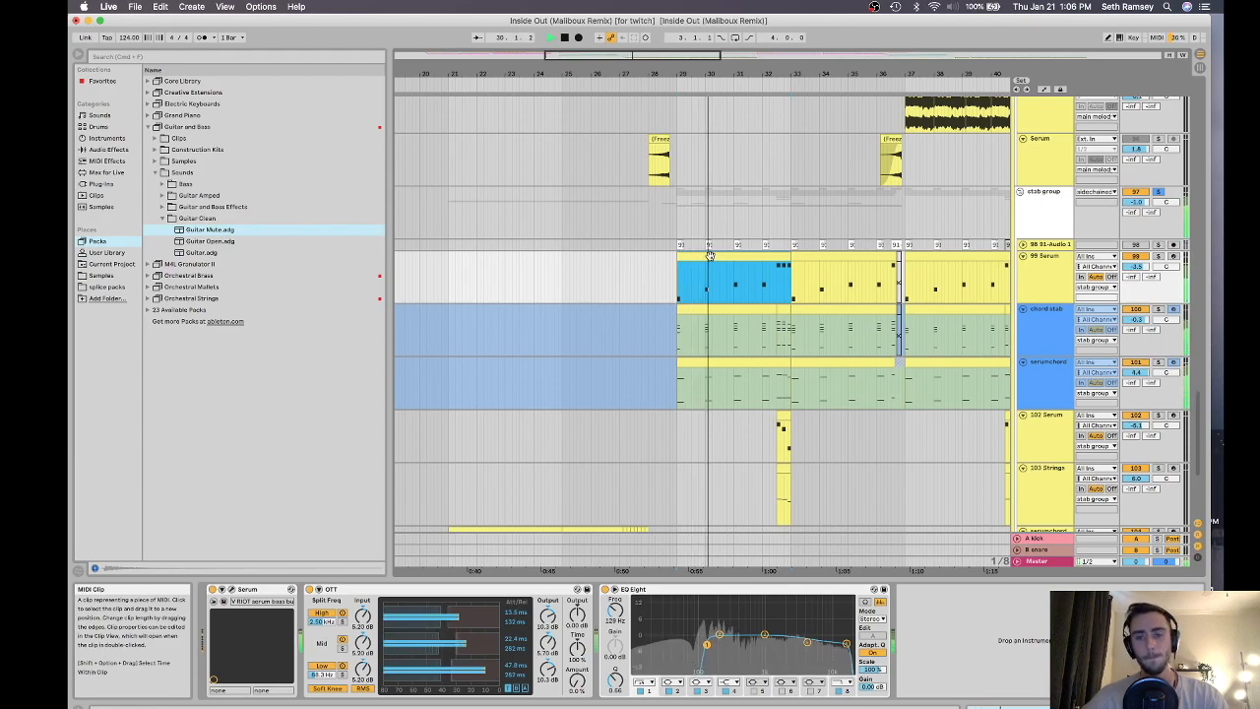
click(733, 341)
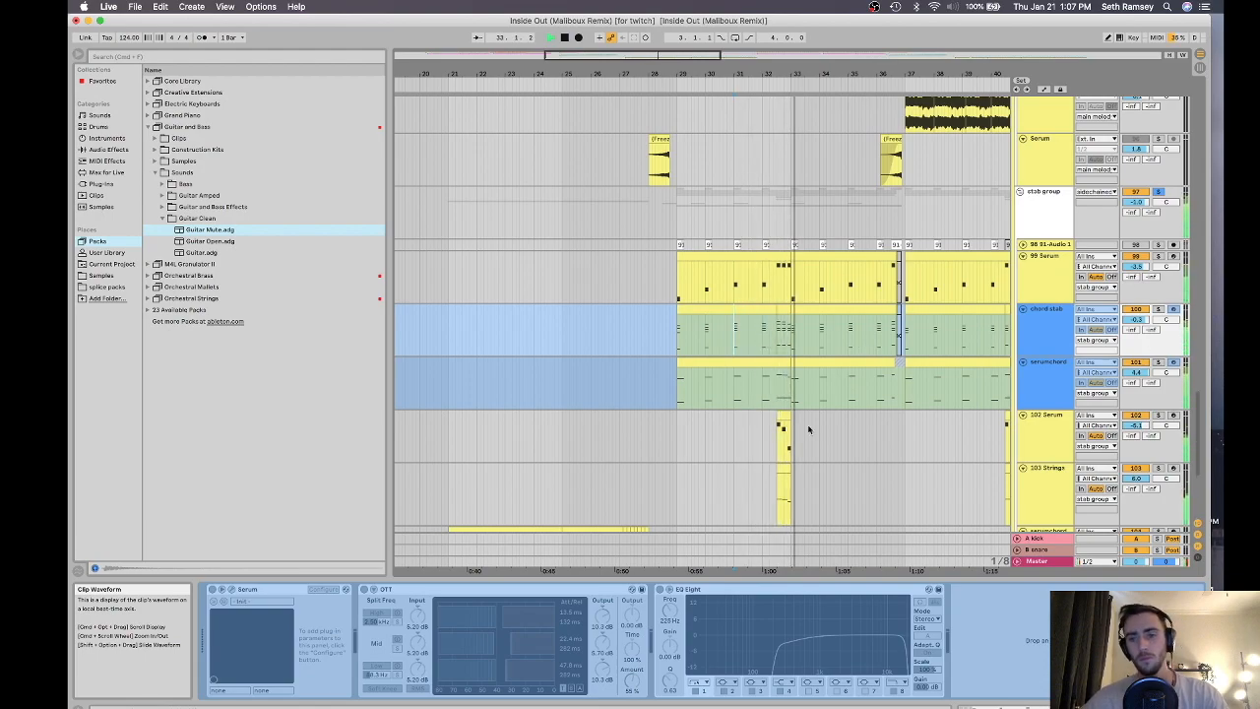
key(space)
Solo Serum track 102 and Strings track 103 together and play their short fill just before bar 33
click(777, 439)
scroll(793, 390, down, 2)
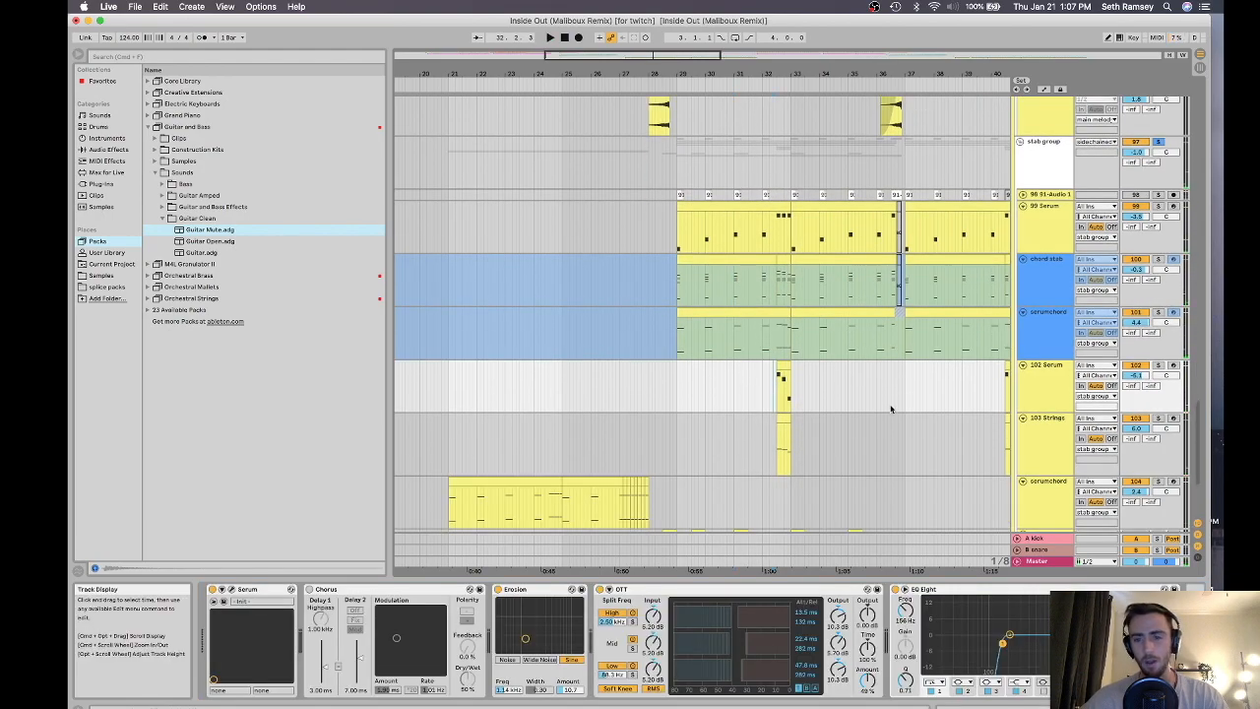
click(1158, 365)
super+click(1160, 419)
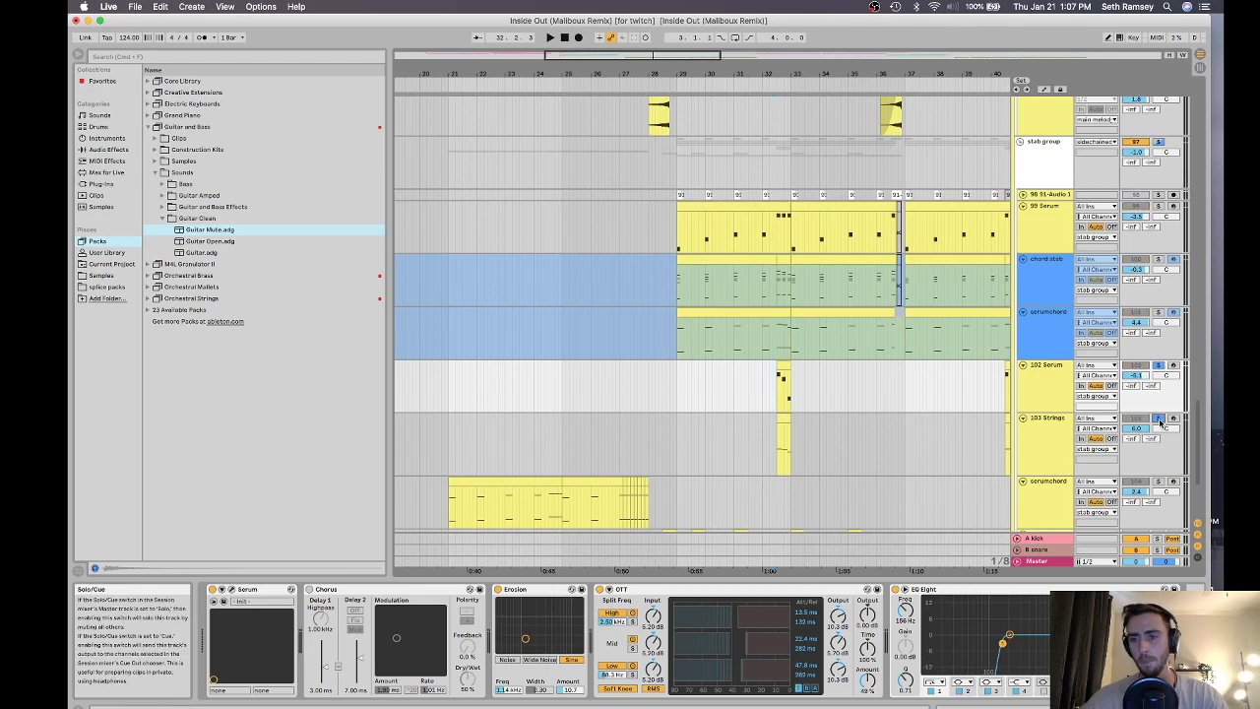
click(781, 379)
scroll(852, 332, down, 1)
key(space)
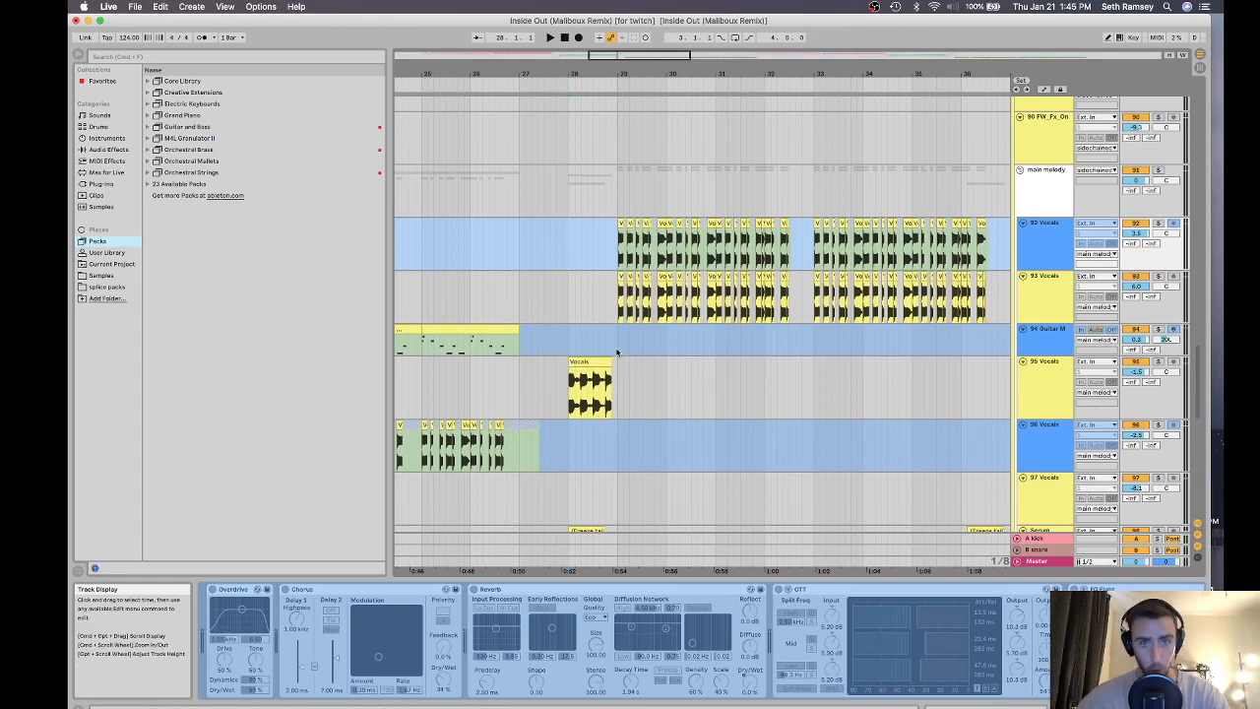
Solo Vocals track 93 in the main melody group at its chopped clips from bar 29
scroll(612, 304, up, 4)
click(638, 296)
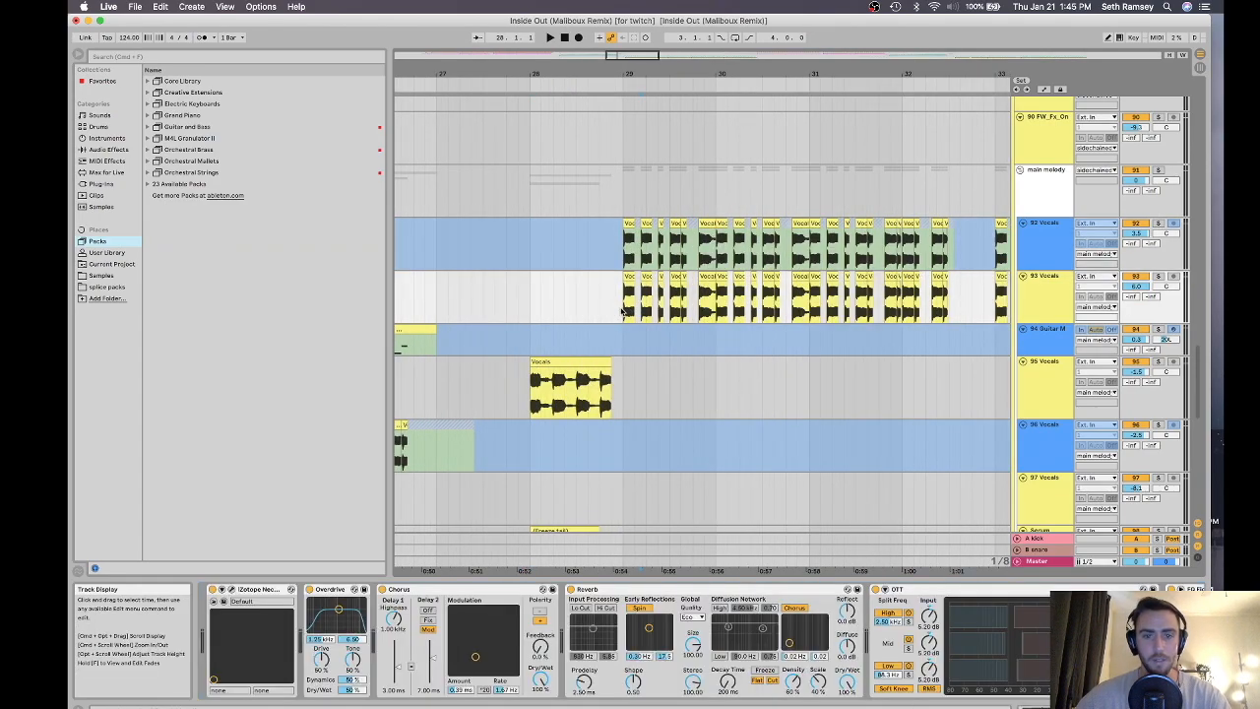
click(1158, 275)
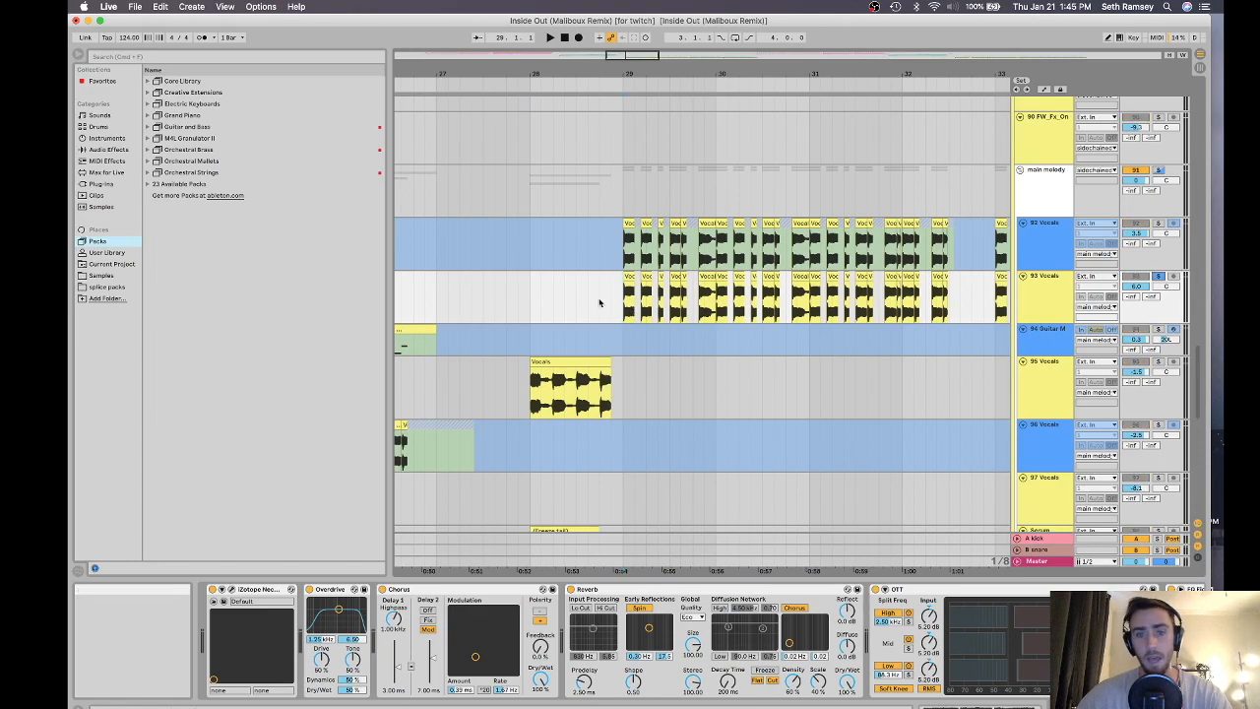
Unfreeze Vocals track 92 and solo it in place of track 93
right_click(620, 246)
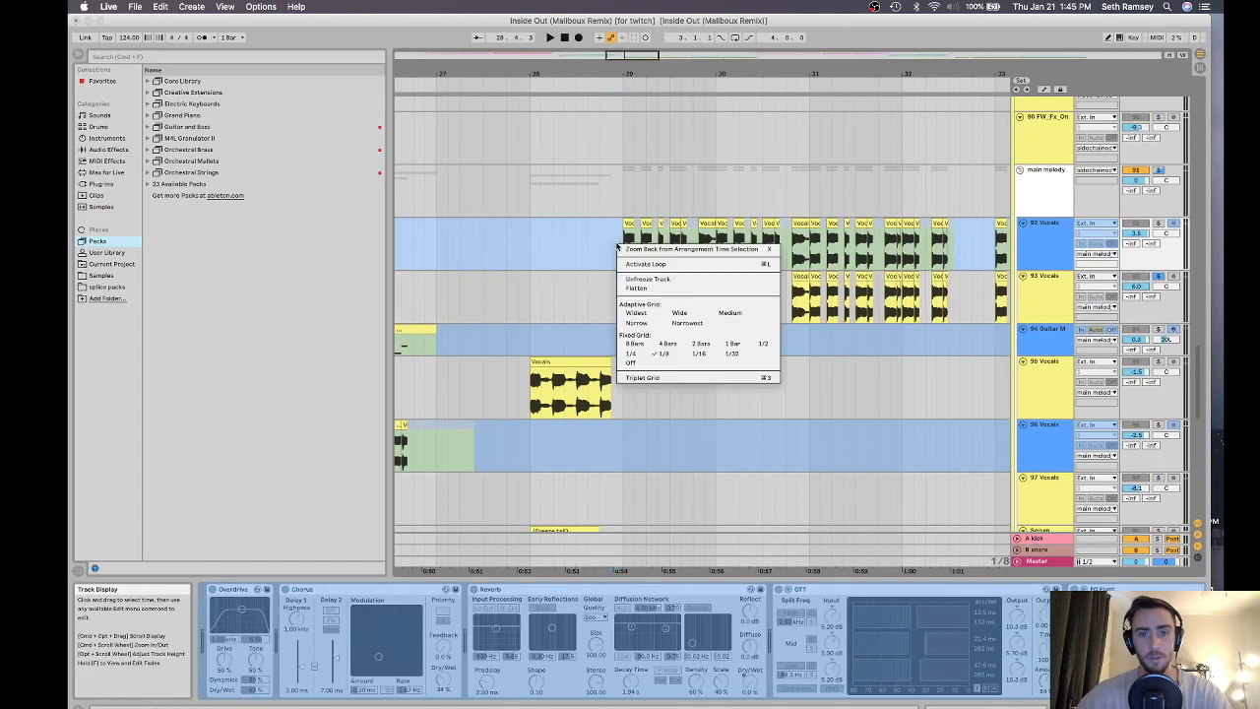
click(659, 287)
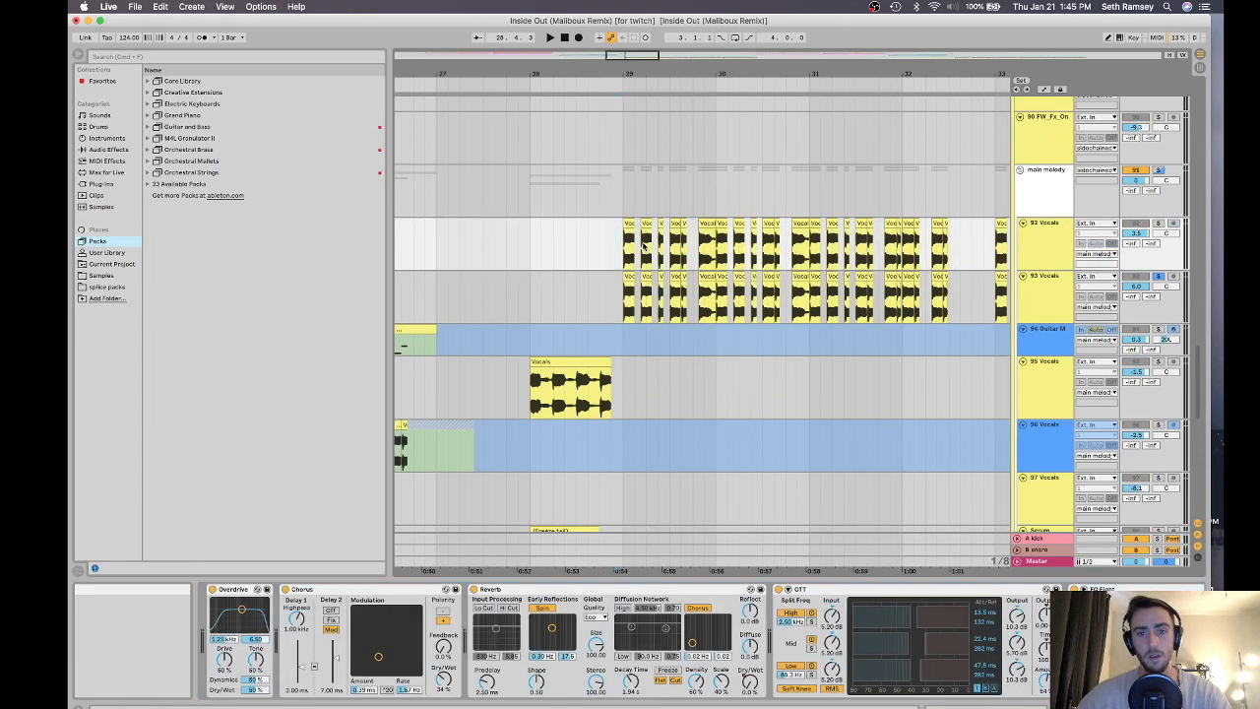
click(1159, 225)
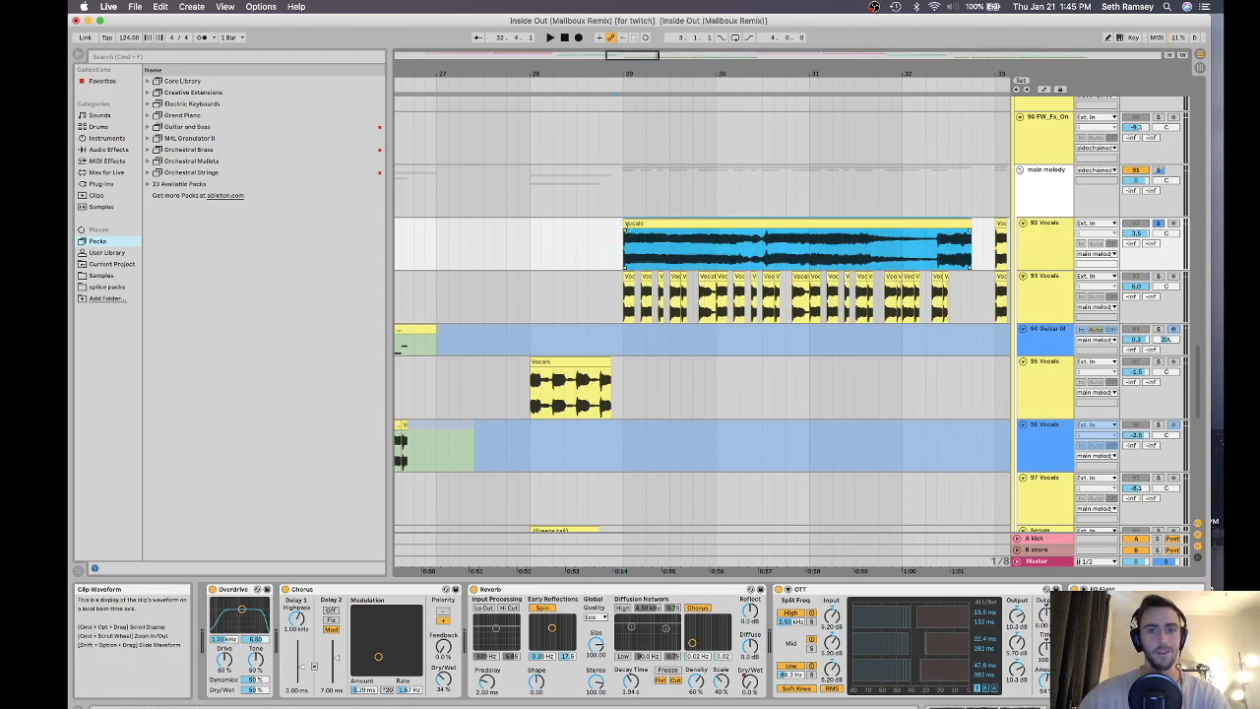
Extend the first vocal slice on track 92 over its chops and back to about bar 26 to reveal the uncut recording
drag(464, 234, 414, 234)
scroll(558, 256, down, 10)
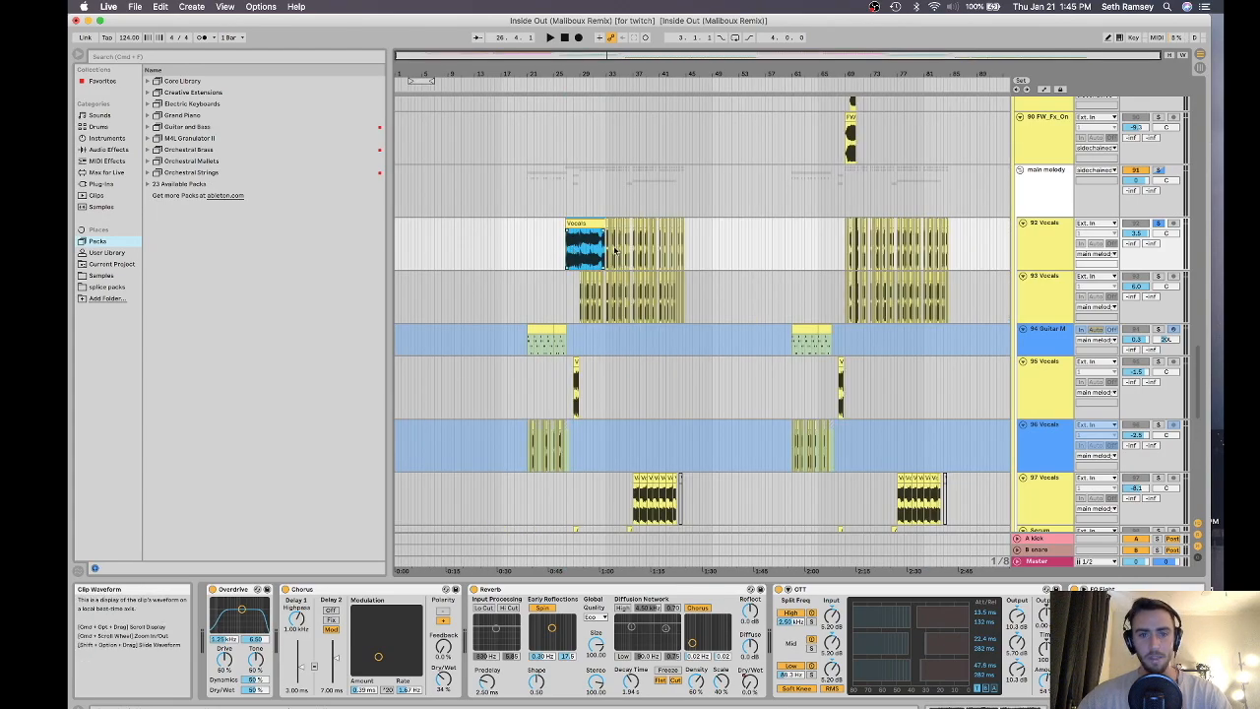
scroll(581, 258, up, 6)
scroll(540, 254, left, 5)
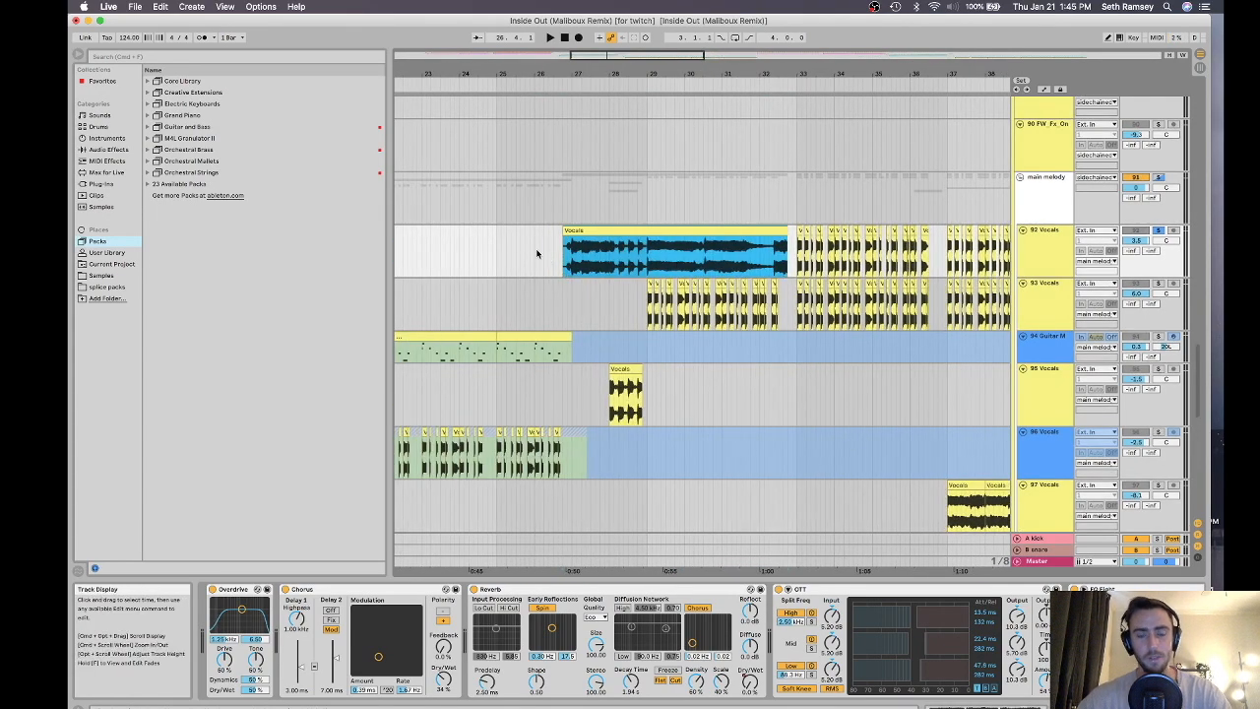
Play the uncut vocal on track 92 from shortly before bar 29
click(633, 263)
scroll(633, 263, up, 2)
scroll(633, 263, up, 3)
key(space)
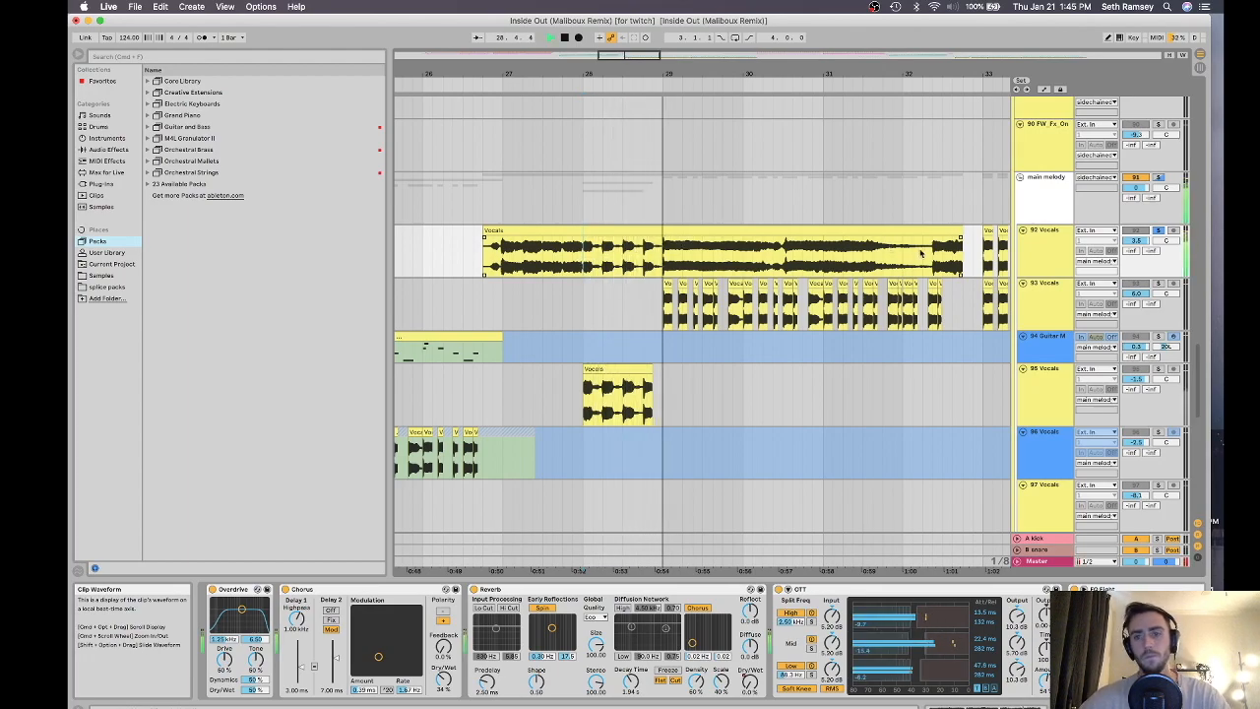
Extend the vocal clip's end past bar 33 during playback, stop, and undo the clip extensions to restore the chops
drag(961, 231, 1119, 235)
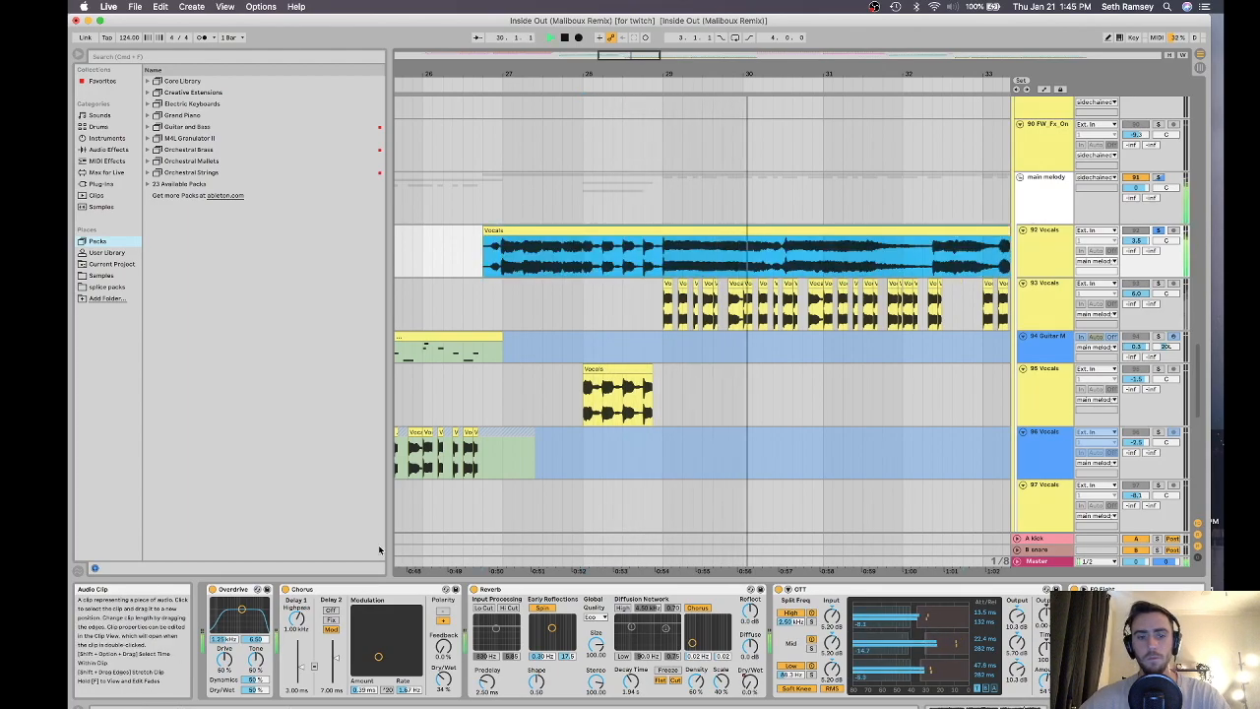
scroll(896, 273, down, 2)
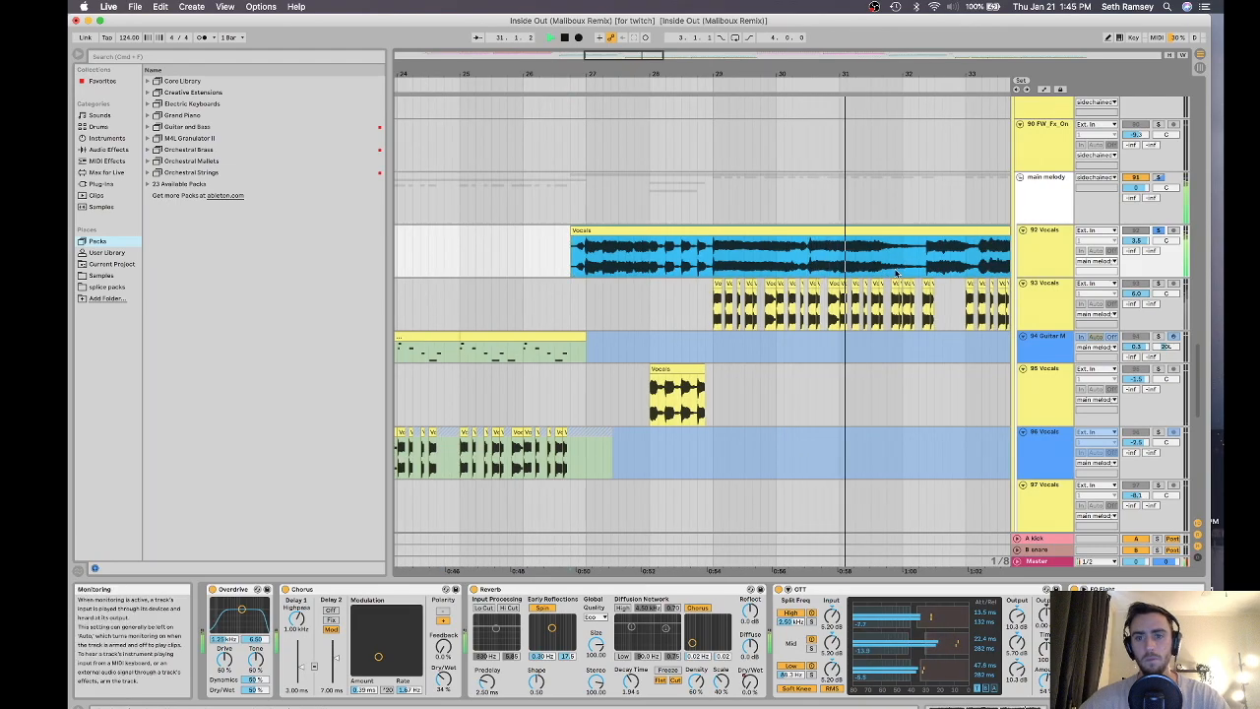
click(707, 192)
key(space)
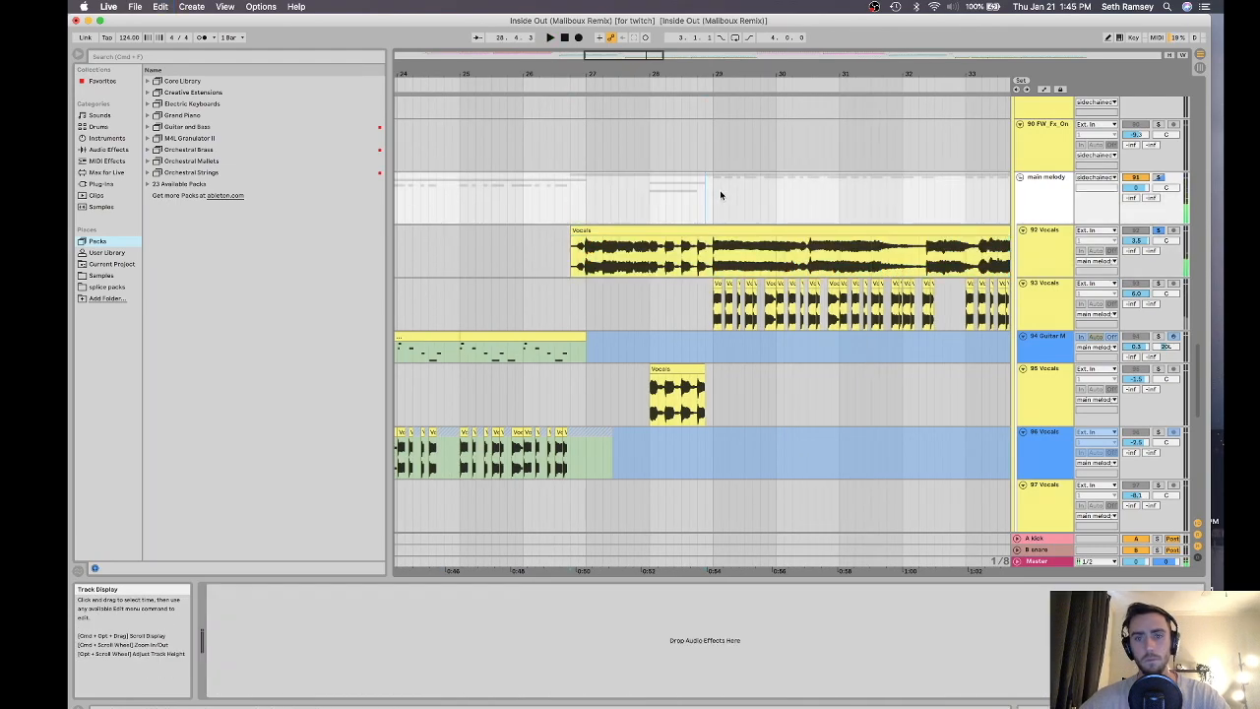
key(super+z)
key(super+z)
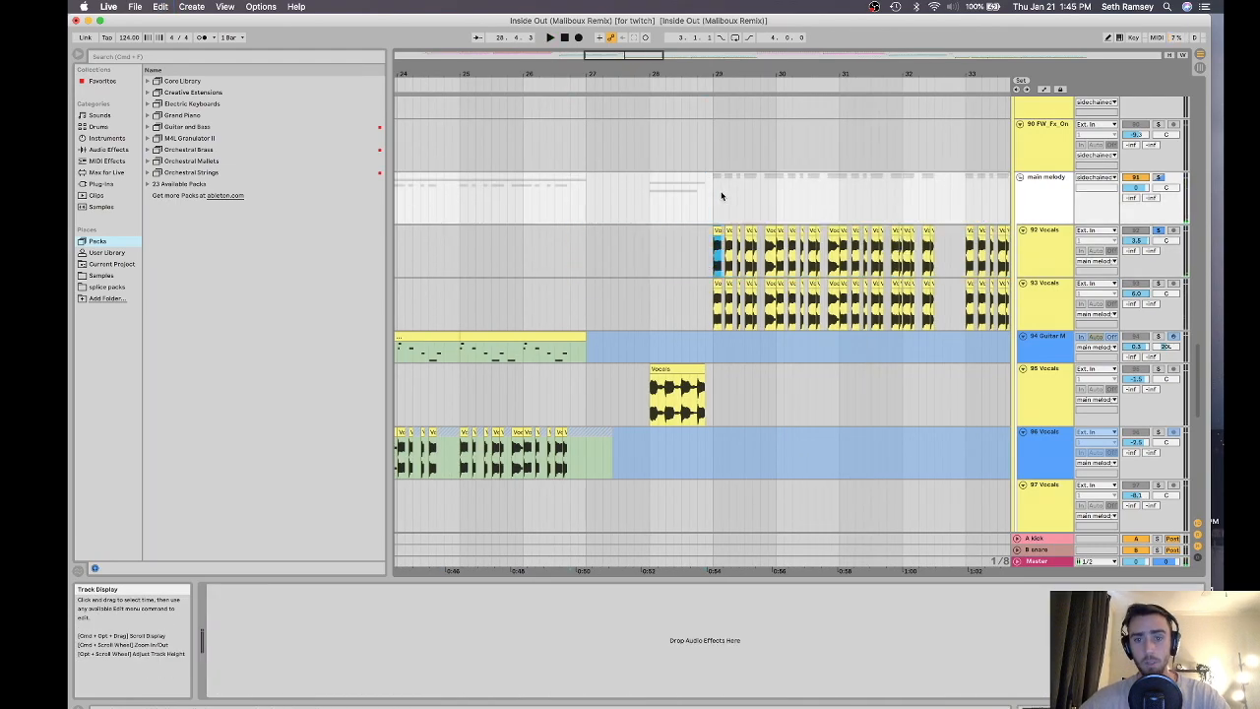
Play the chopped vocals on track 92 from bar 29
click(714, 266)
key(space)
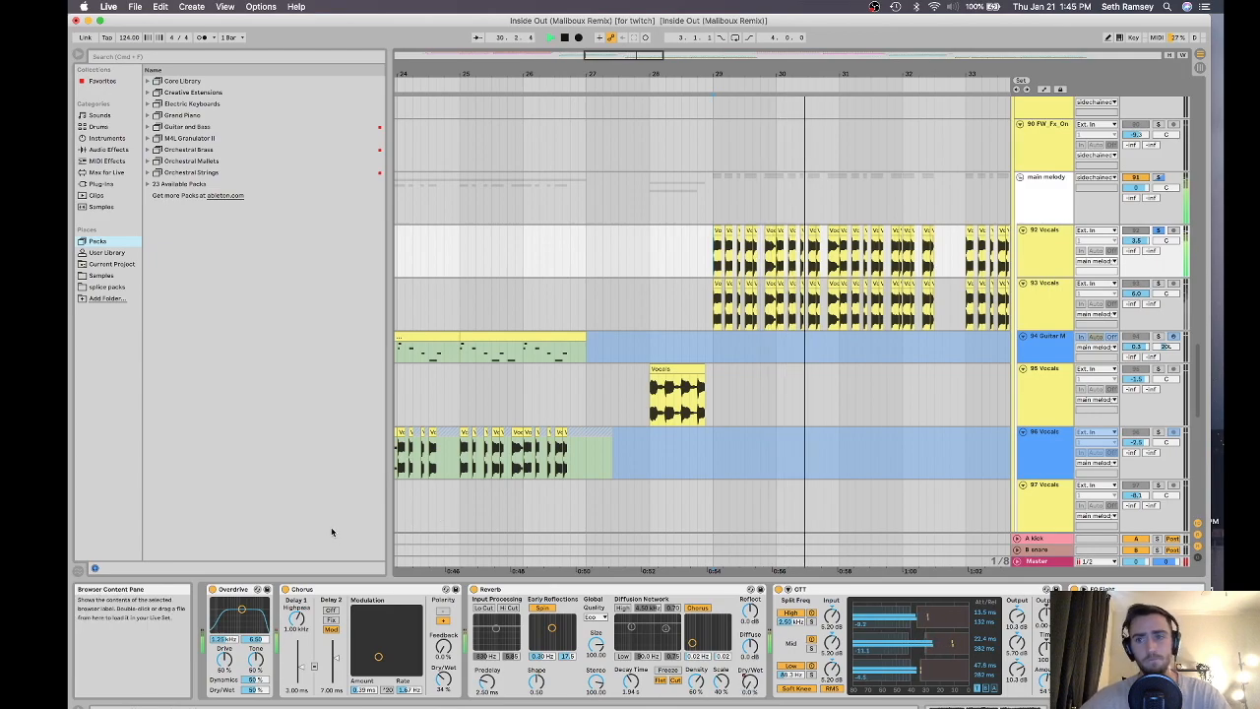
key(space)
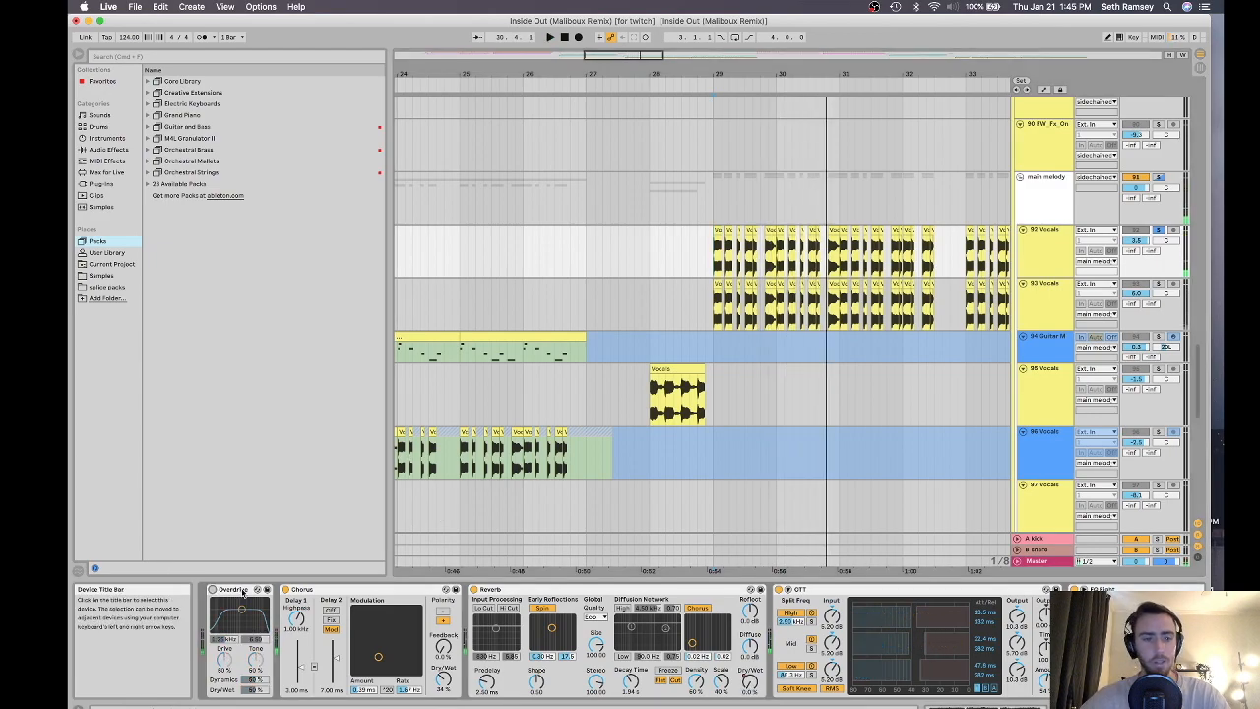
Show the Reverb Dry/Wet automation on Vocals track 92 and play the automated chops from bar 29
click(282, 589)
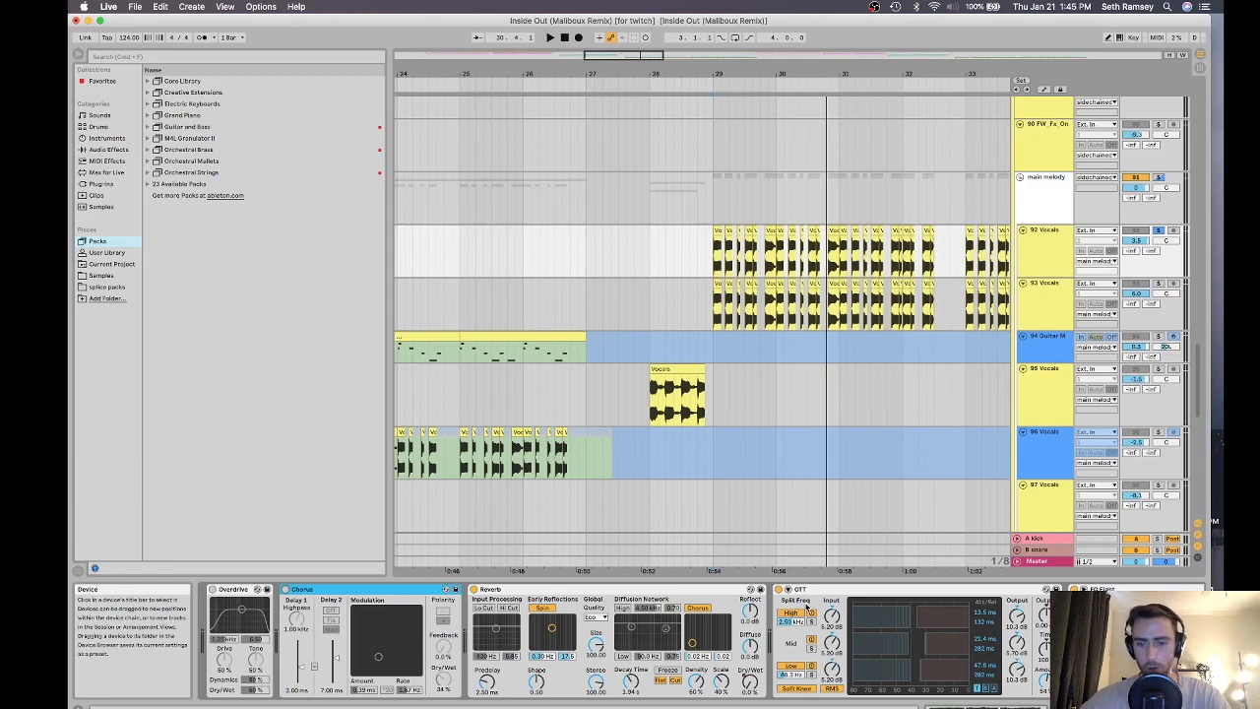
click(745, 688)
key(a)
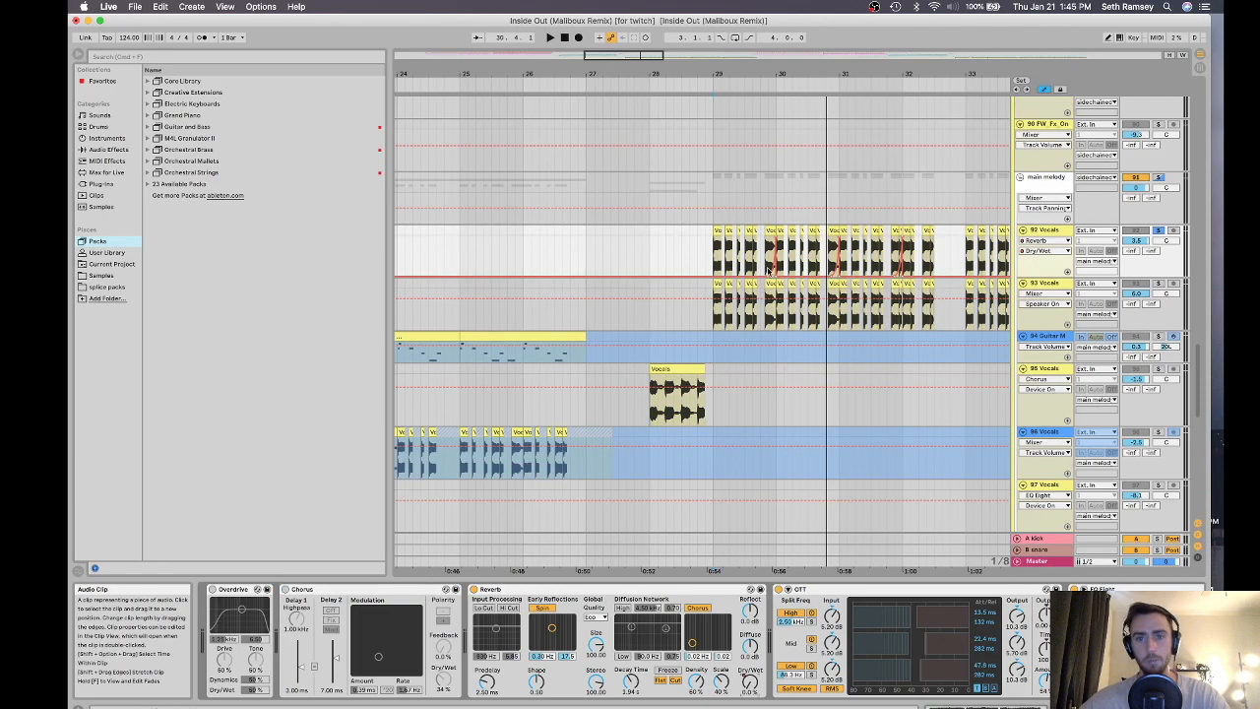
scroll(762, 193, up, 5)
scroll(790, 268, right, 1)
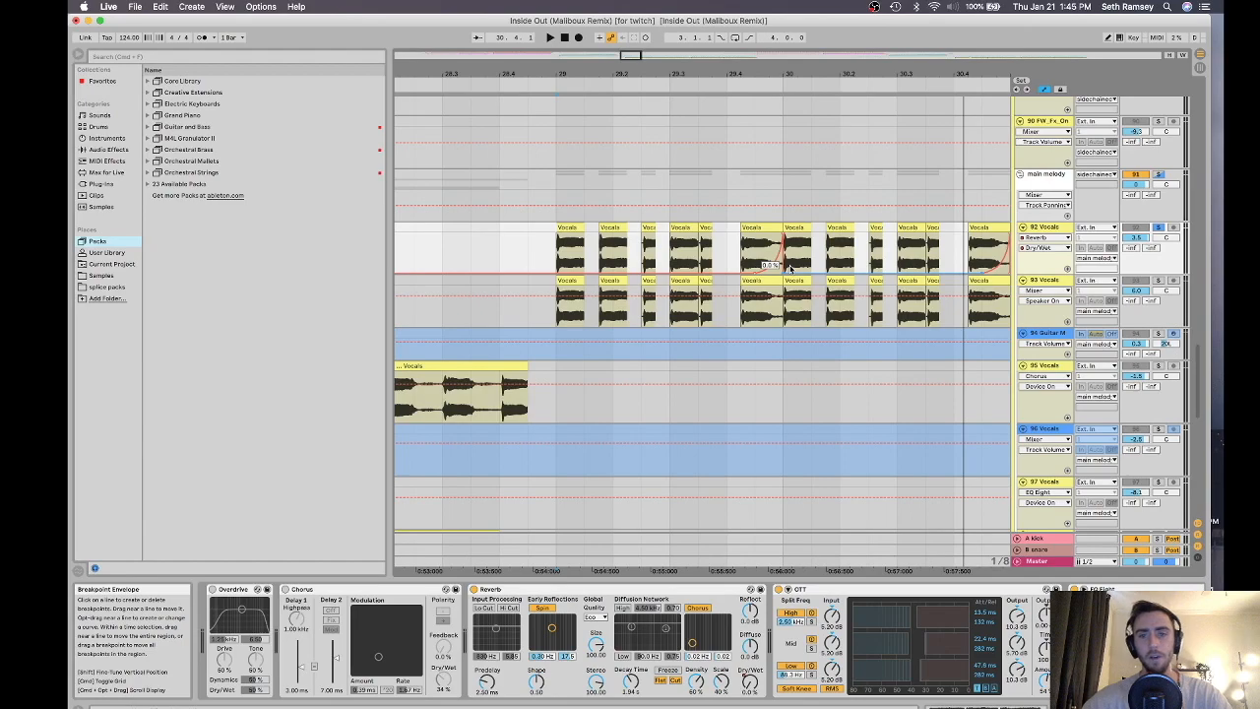
scroll(791, 268, down, 5)
scroll(792, 271, up, 1)
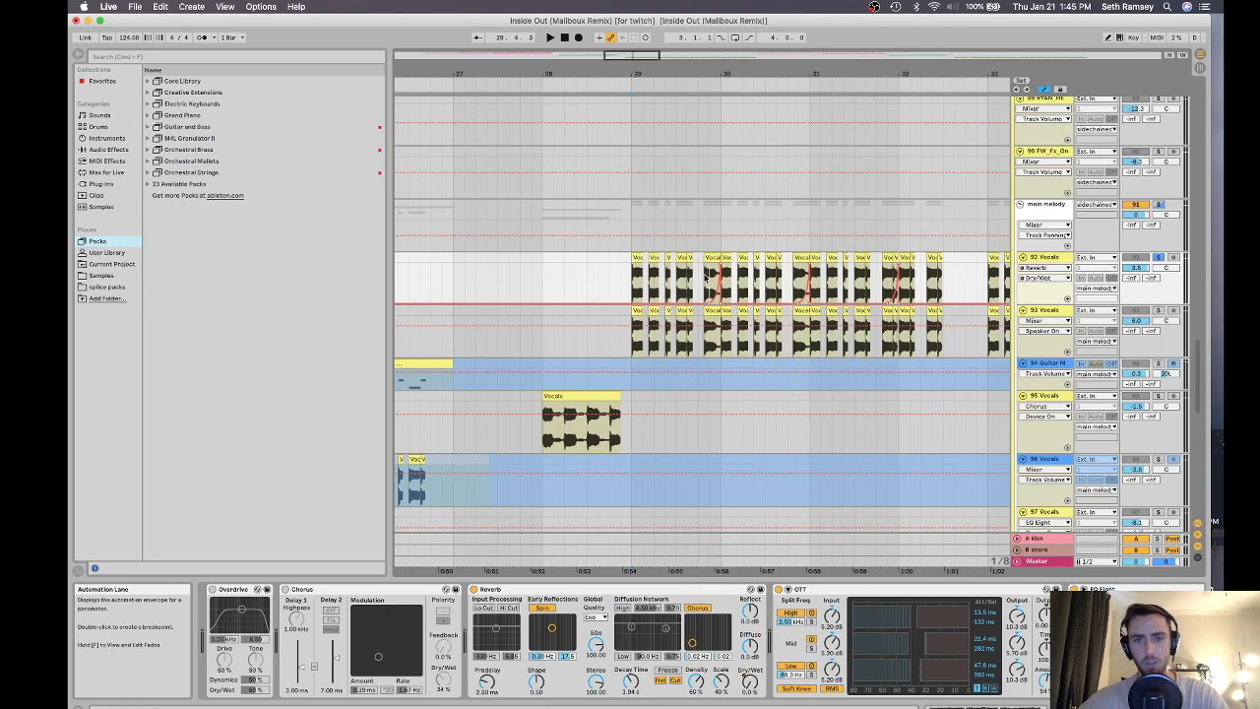
key(space)
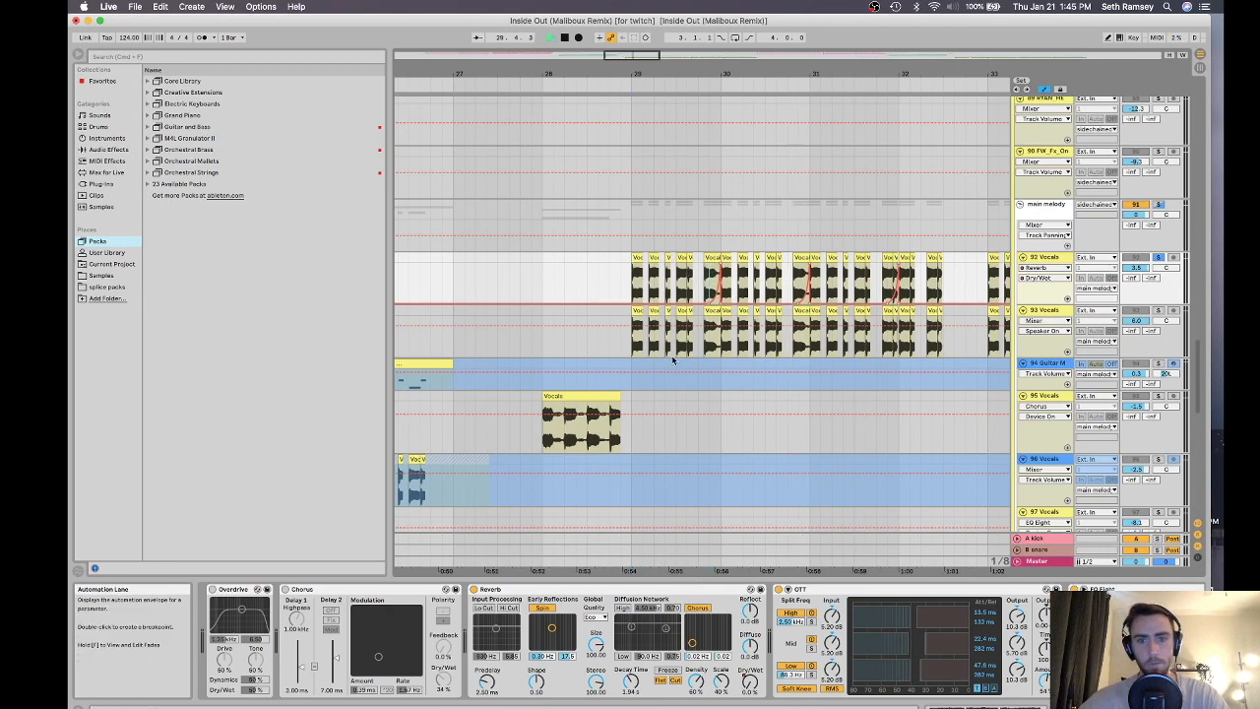
key(space)
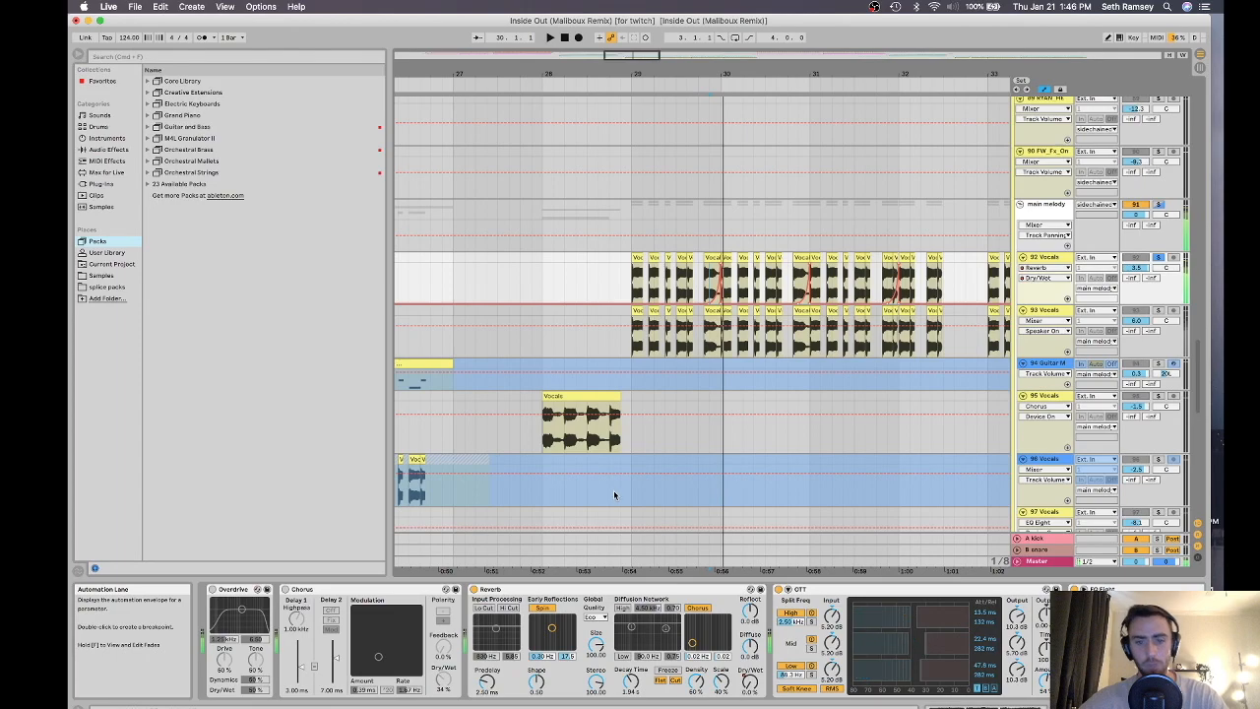
Inspect the OTT and EQ Eight settings on track 92 and hide the automation envelopes
scroll(906, 669, right, 3)
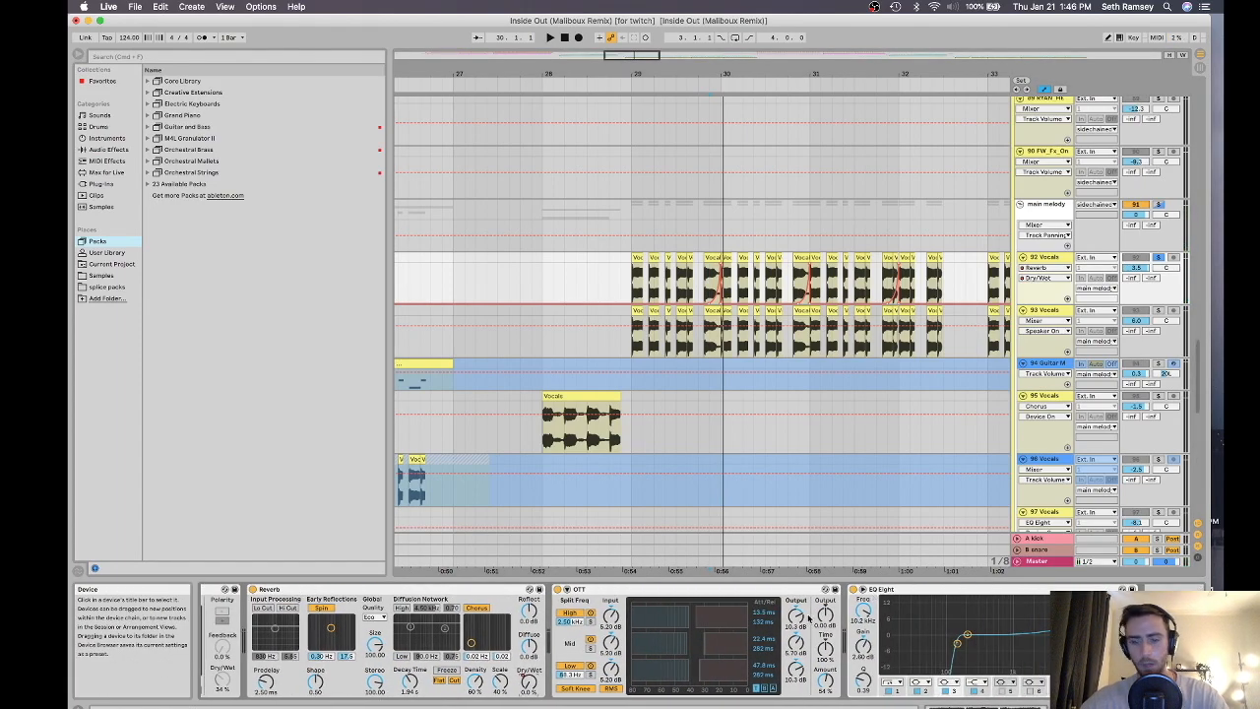
scroll(807, 399, down, 4)
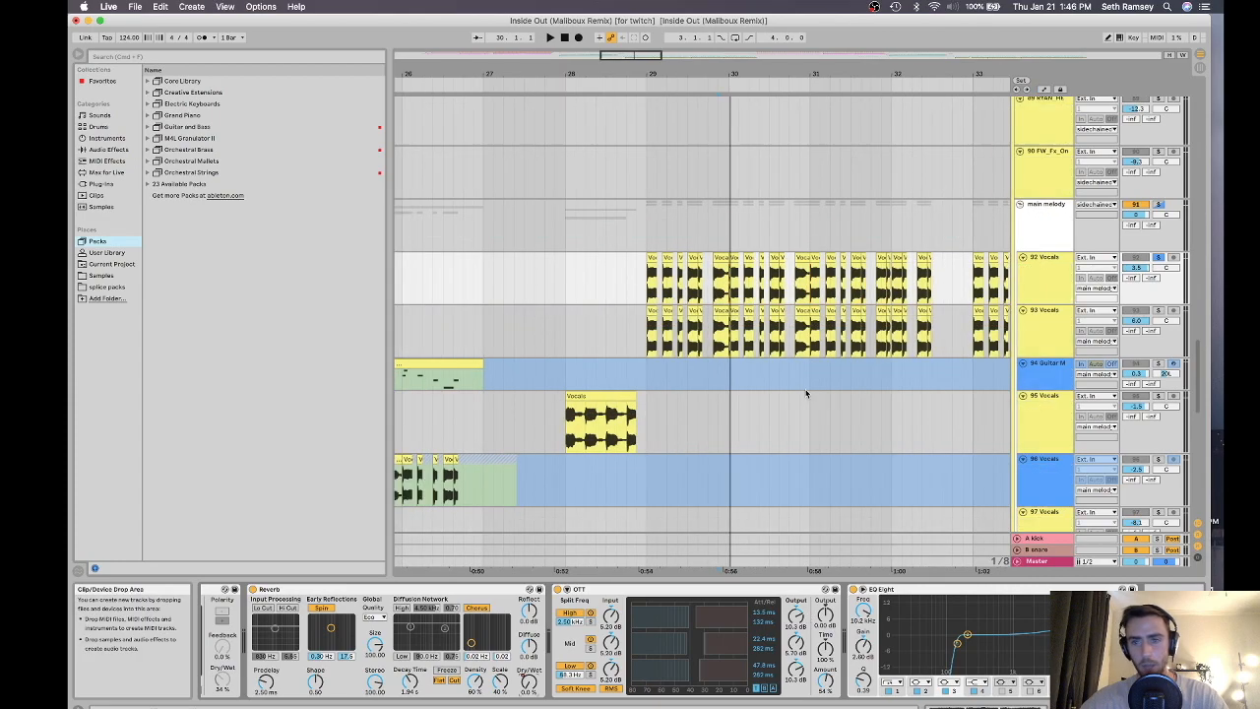
scroll(745, 236, up, 2)
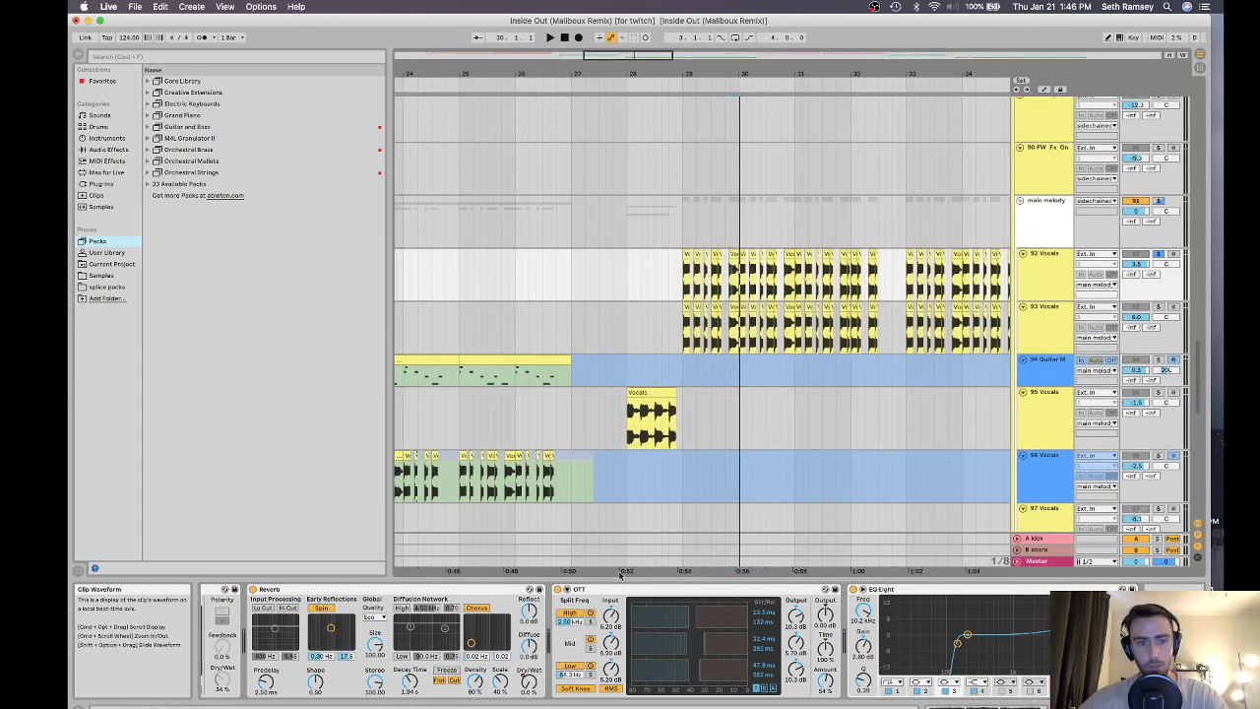
Bypass the effects on track 92, including Reverb and OTT, and play the dry chops from bar 29
scroll(456, 627, left, 3)
scroll(455, 627, left, 2)
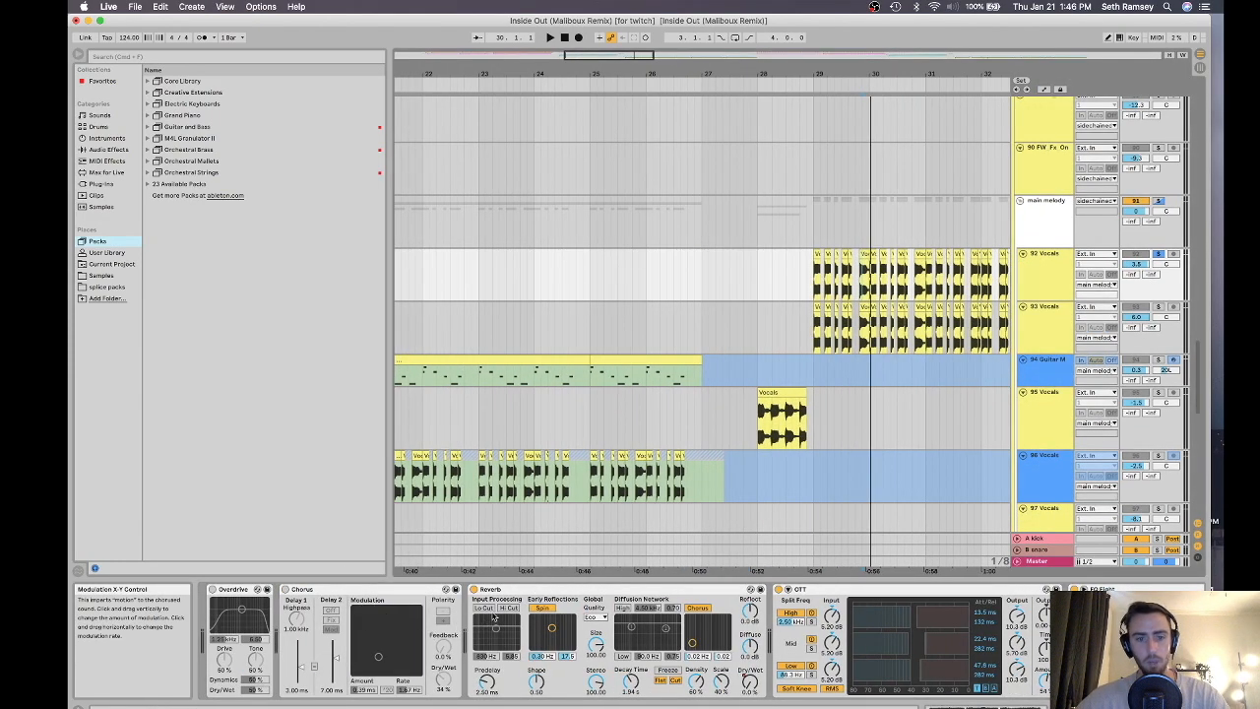
click(473, 590)
click(779, 590)
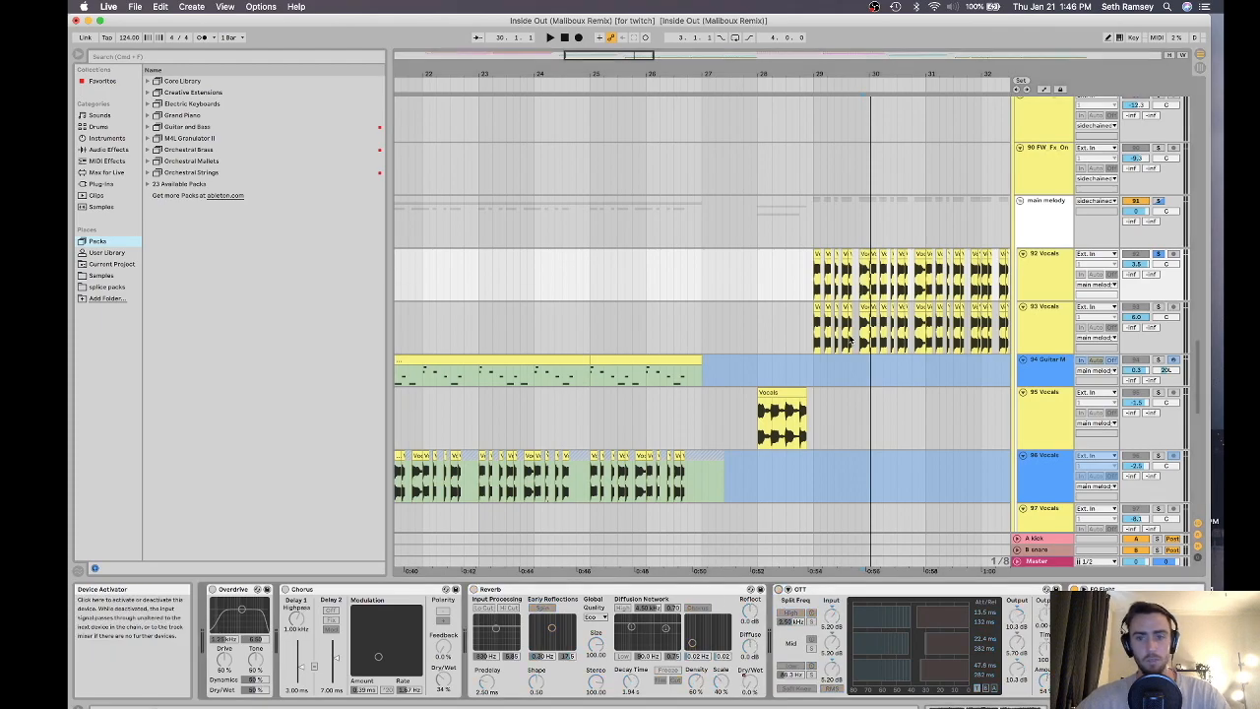
scroll(848, 340, up, 5)
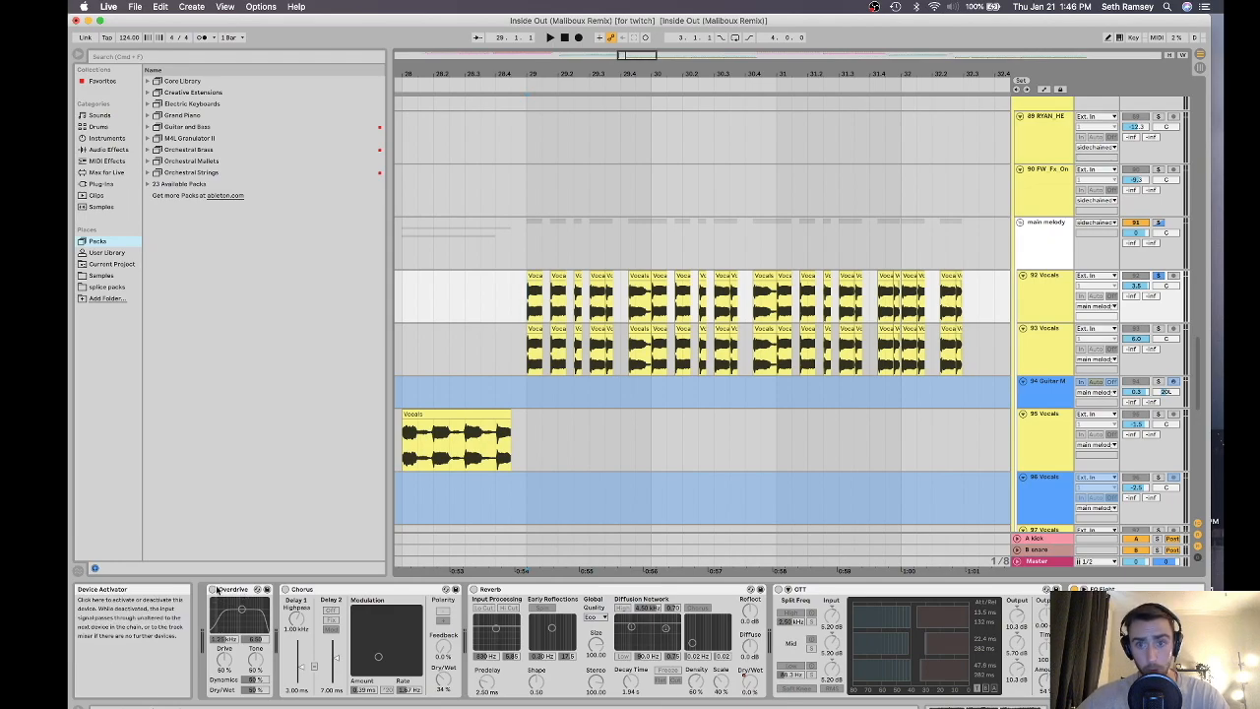
key(space)
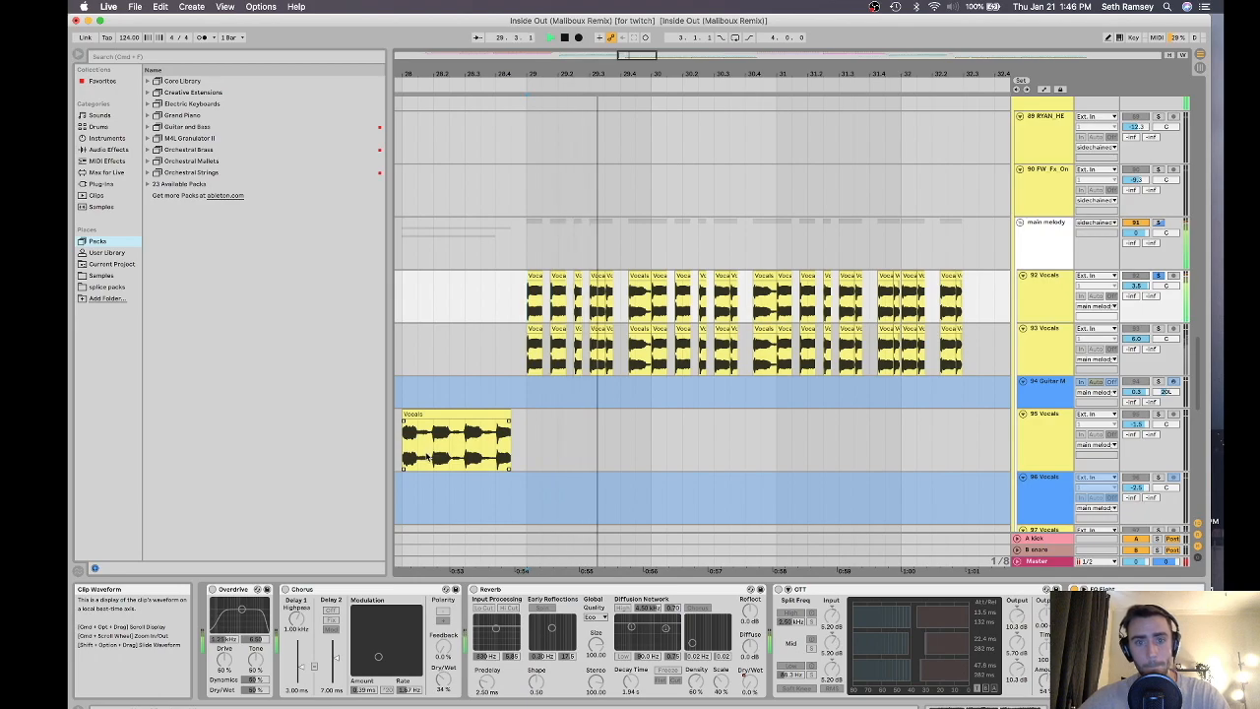
Stop playback, re-enable Overdrive, Chorus, Reverb and OTT on track 92, and check the EQ Eight
click(211, 590)
click(285, 590)
click(473, 589)
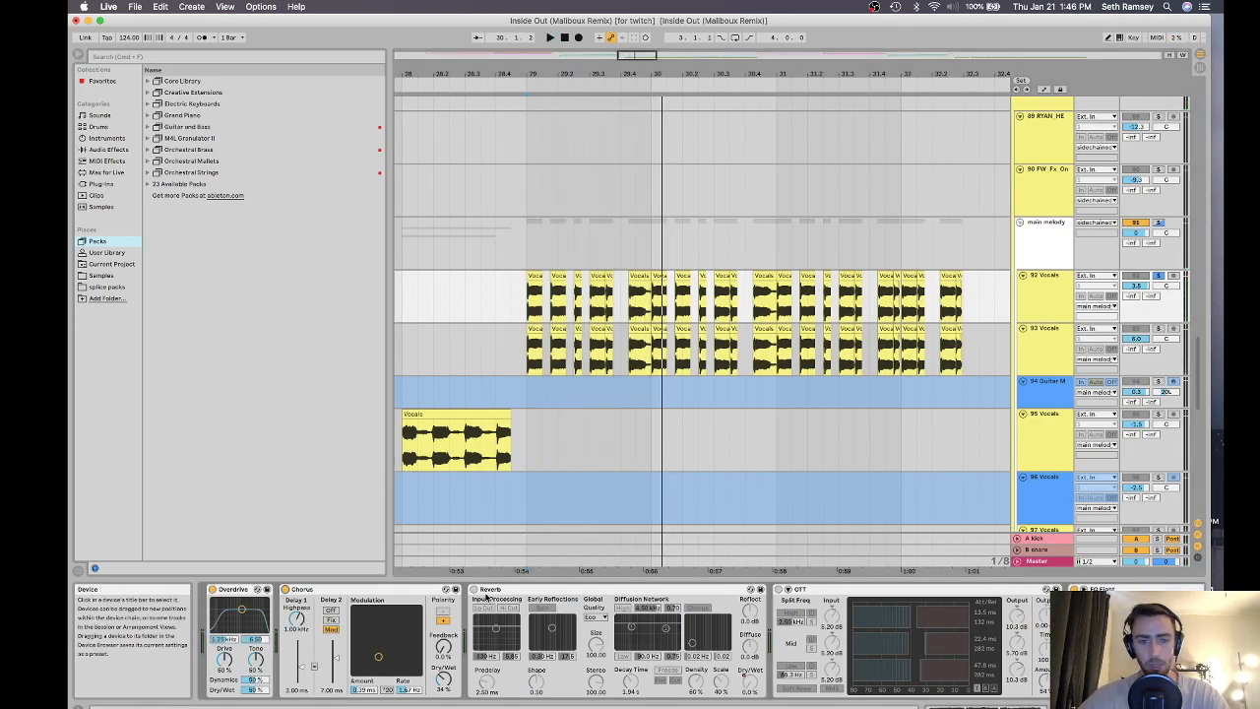
click(778, 589)
scroll(778, 630, right, 3)
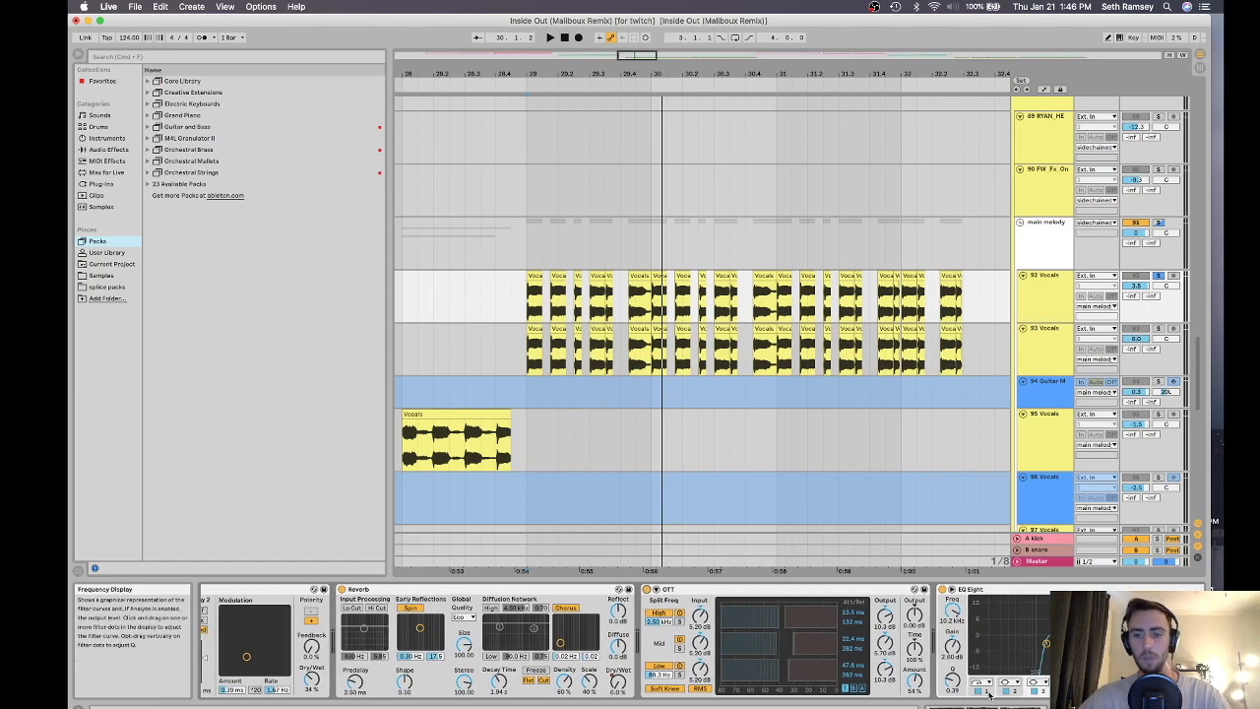
scroll(590, 640, left, 3)
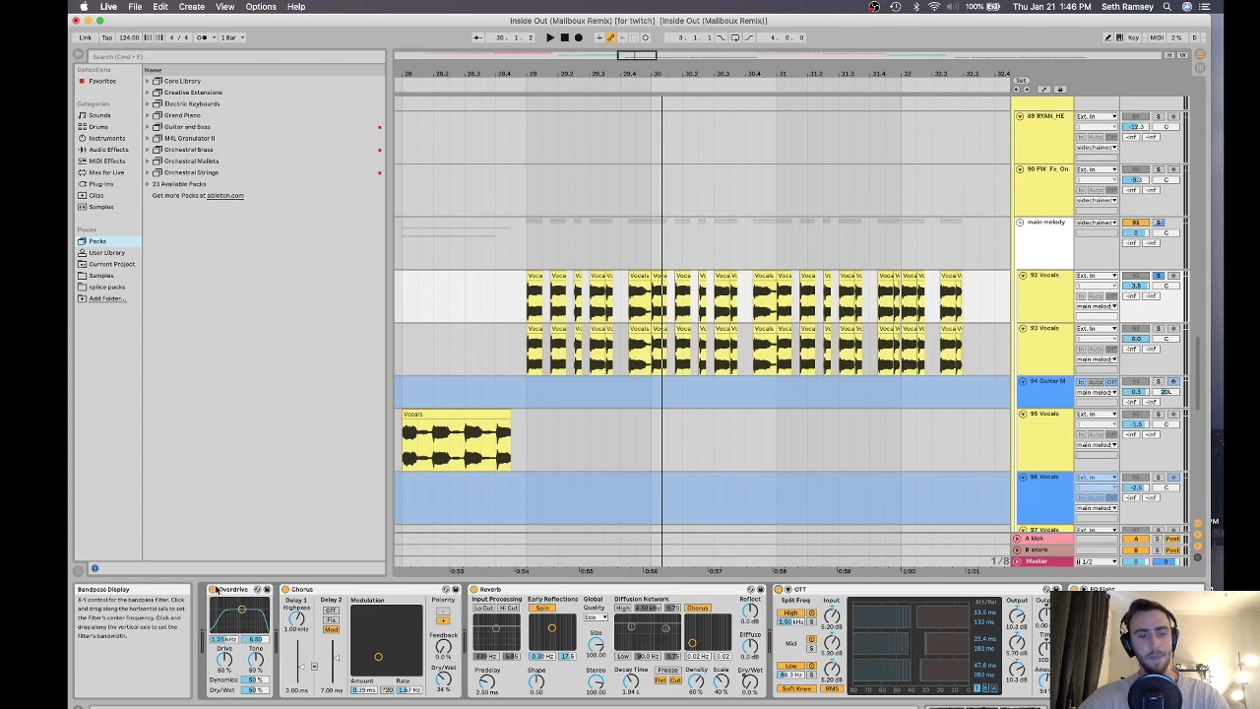
Play the processed chops on track 92 from bar 29 and switch the solo to Vocals track 93
click(523, 305)
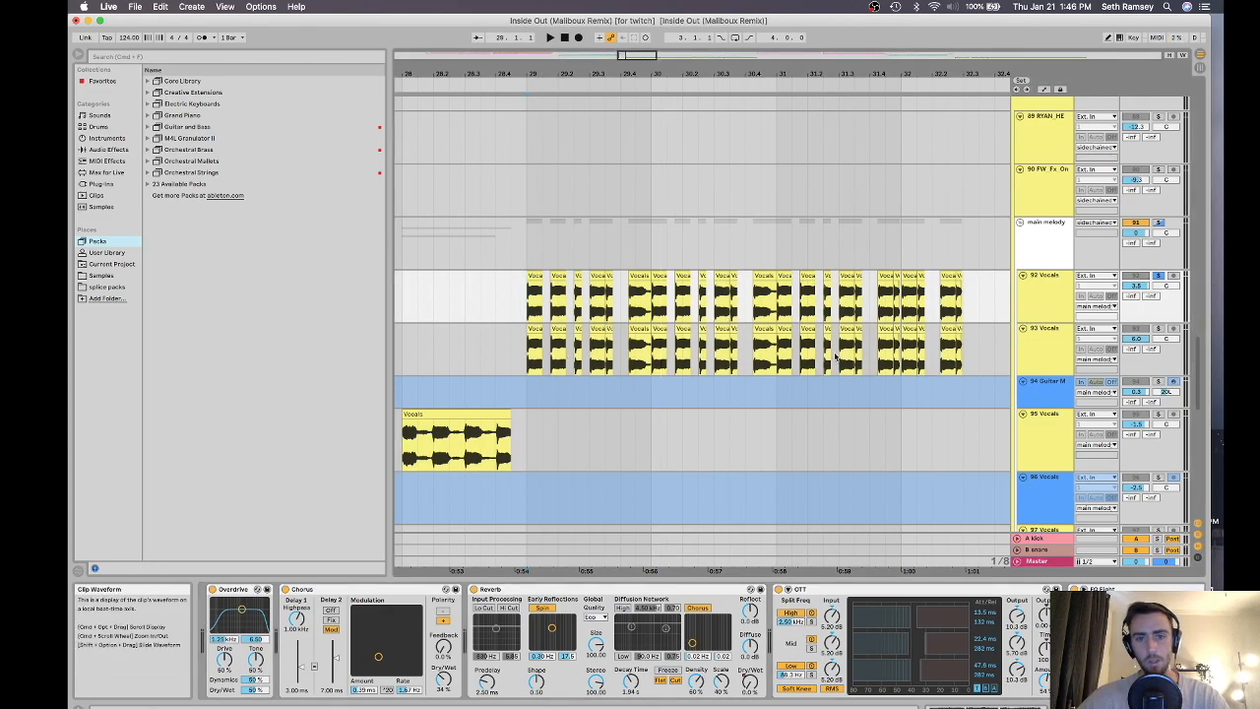
scroll(679, 268, up, 4)
scroll(679, 267, right, 2)
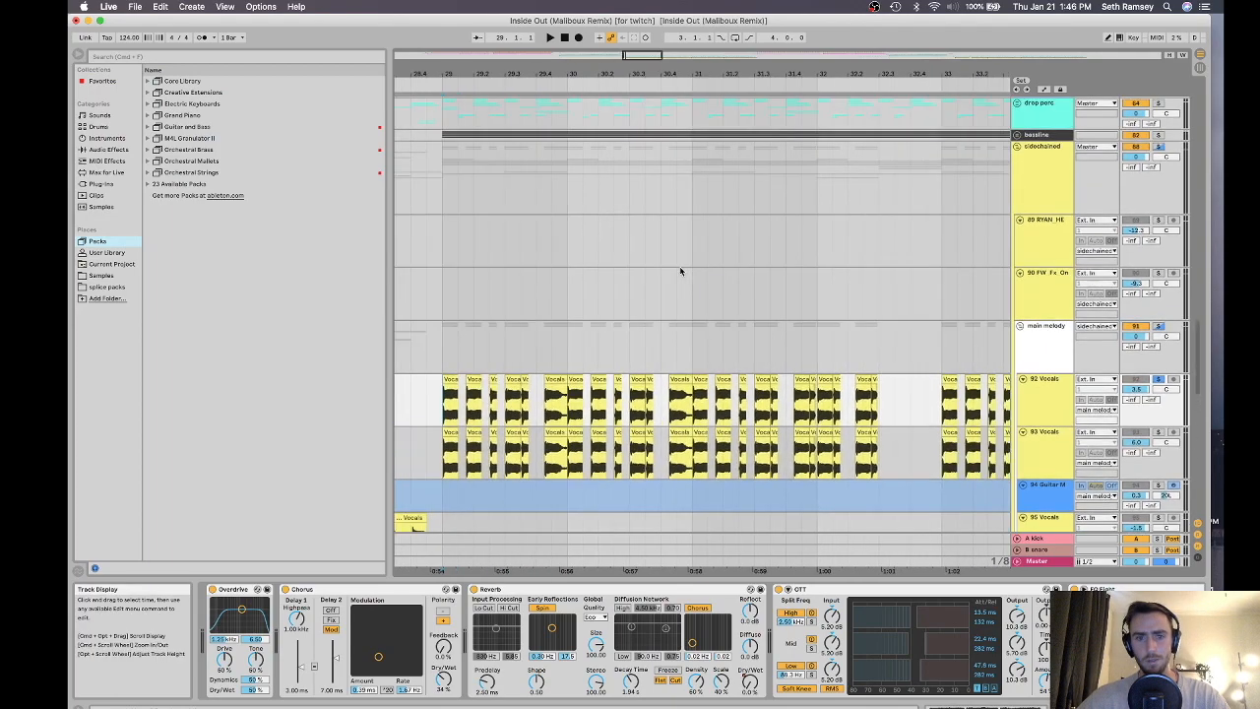
scroll(679, 267, down, 10)
key(space)
scroll(636, 420, up, 6)
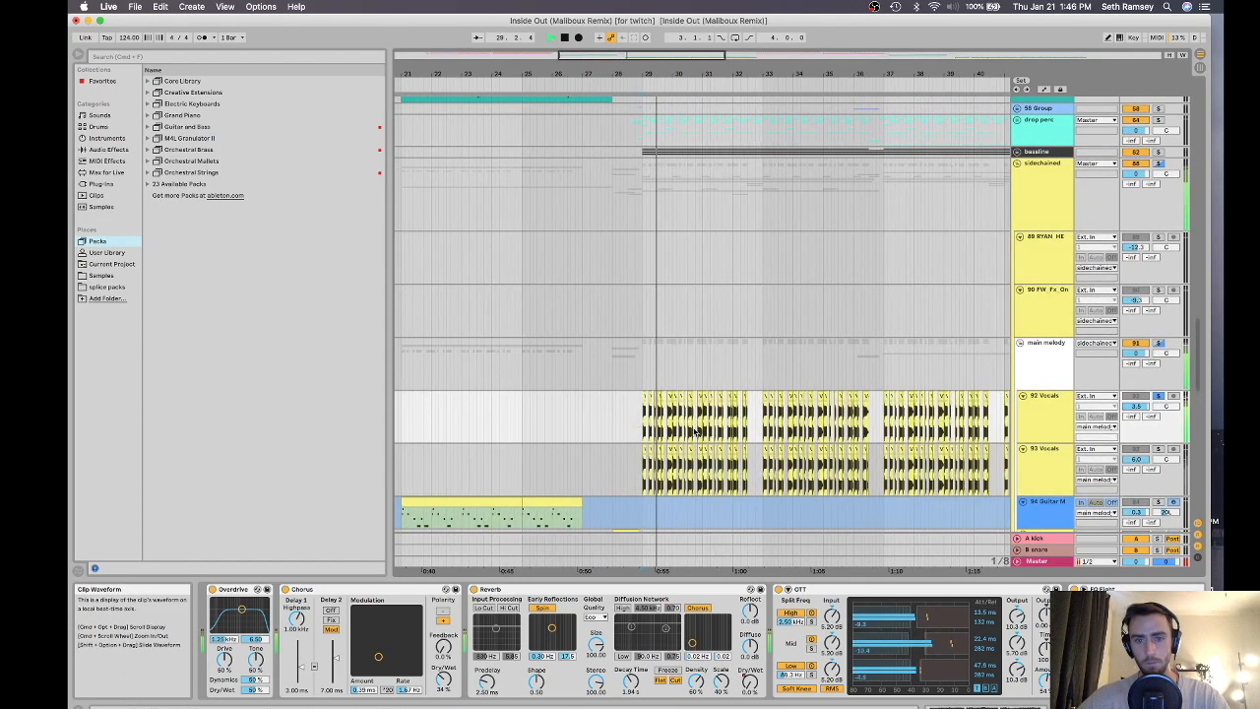
scroll(637, 421, down, 2)
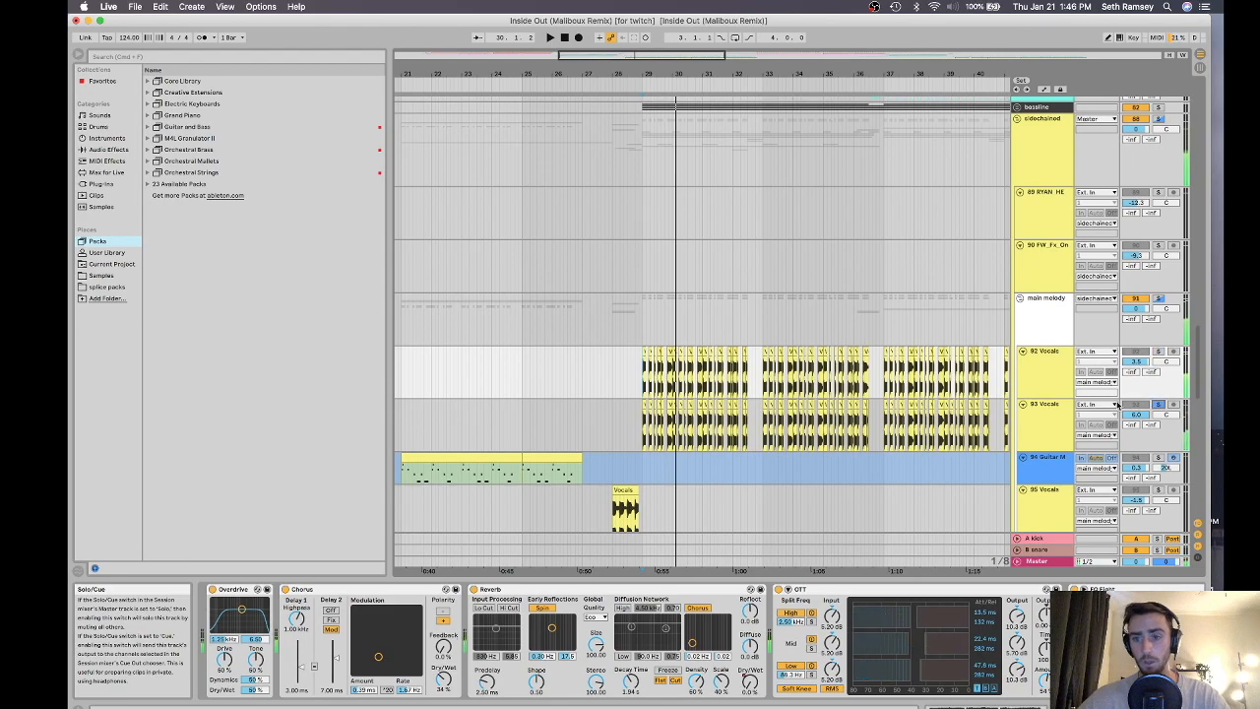
scroll(719, 423, up, 2)
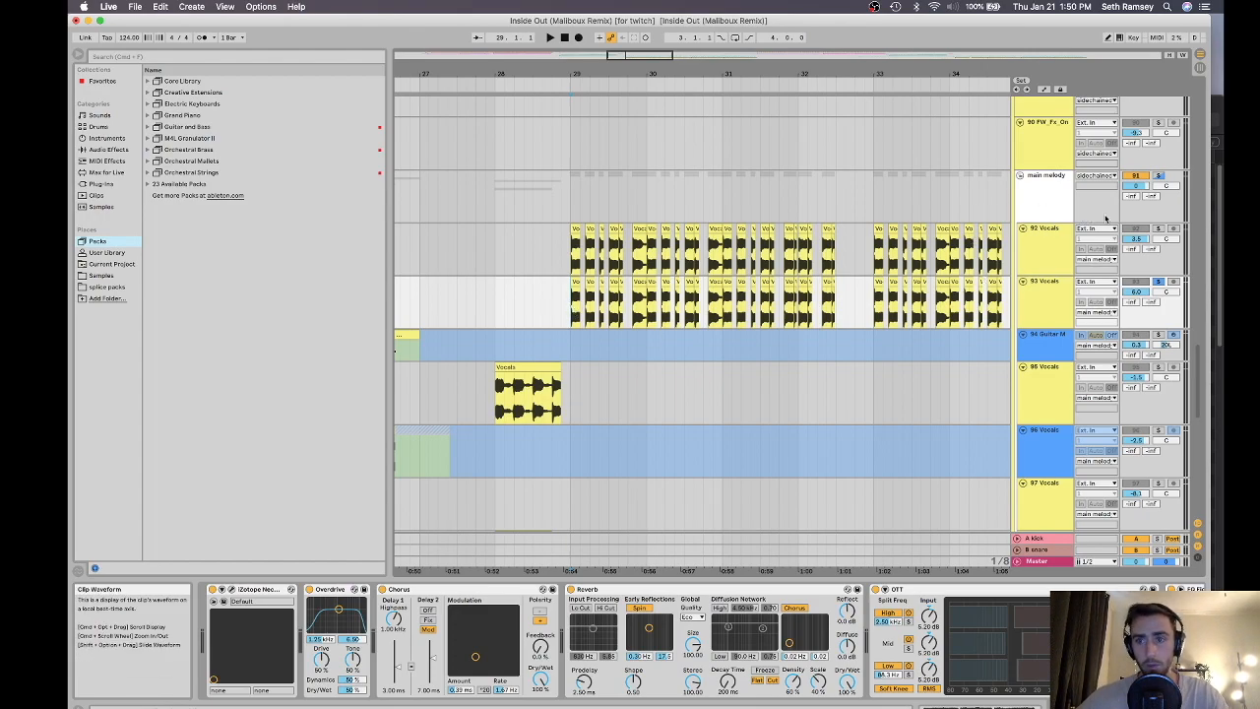
Play Vocals track 93 alone from bar 29, and add track 92 to the solo to hear both layers
click(1157, 282)
key(space)
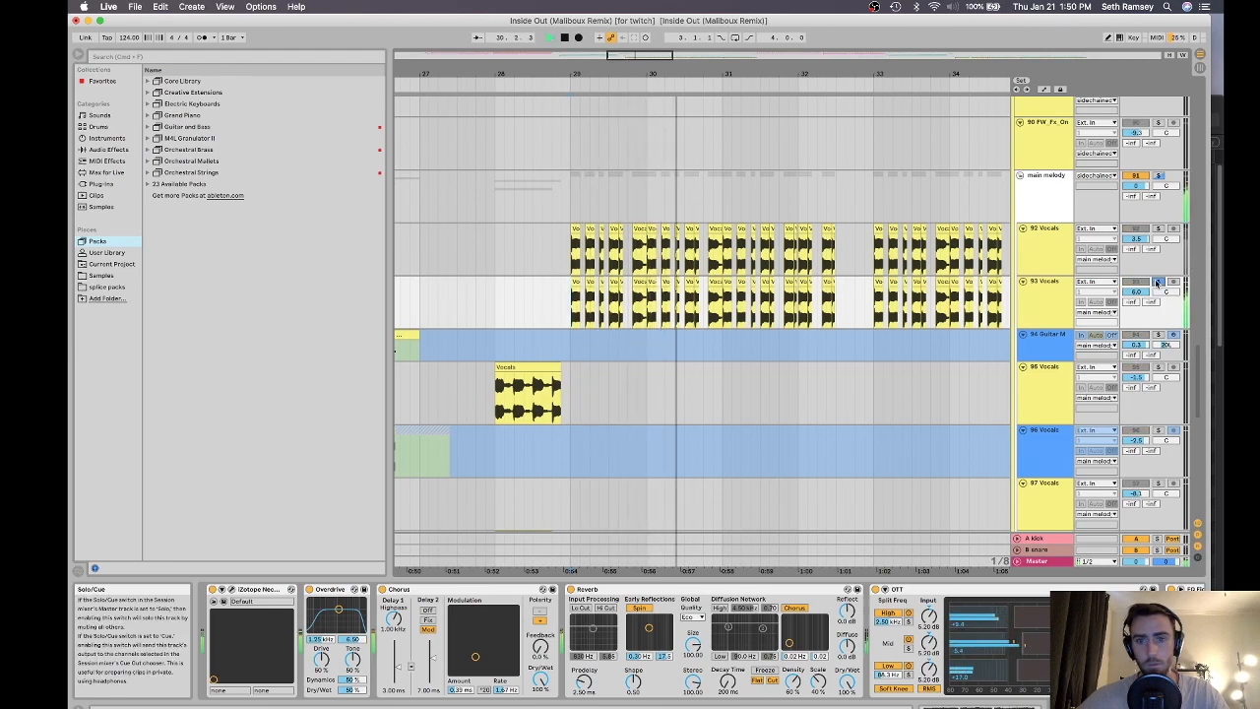
key(space)
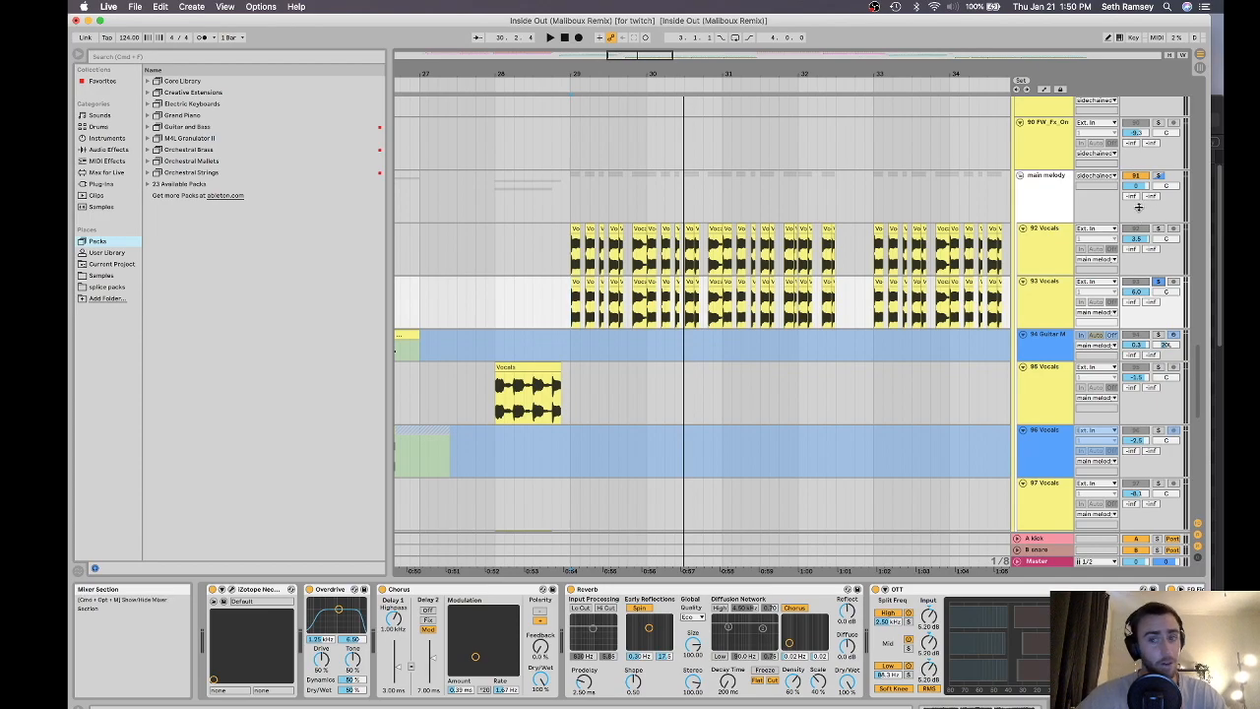
click(1159, 229)
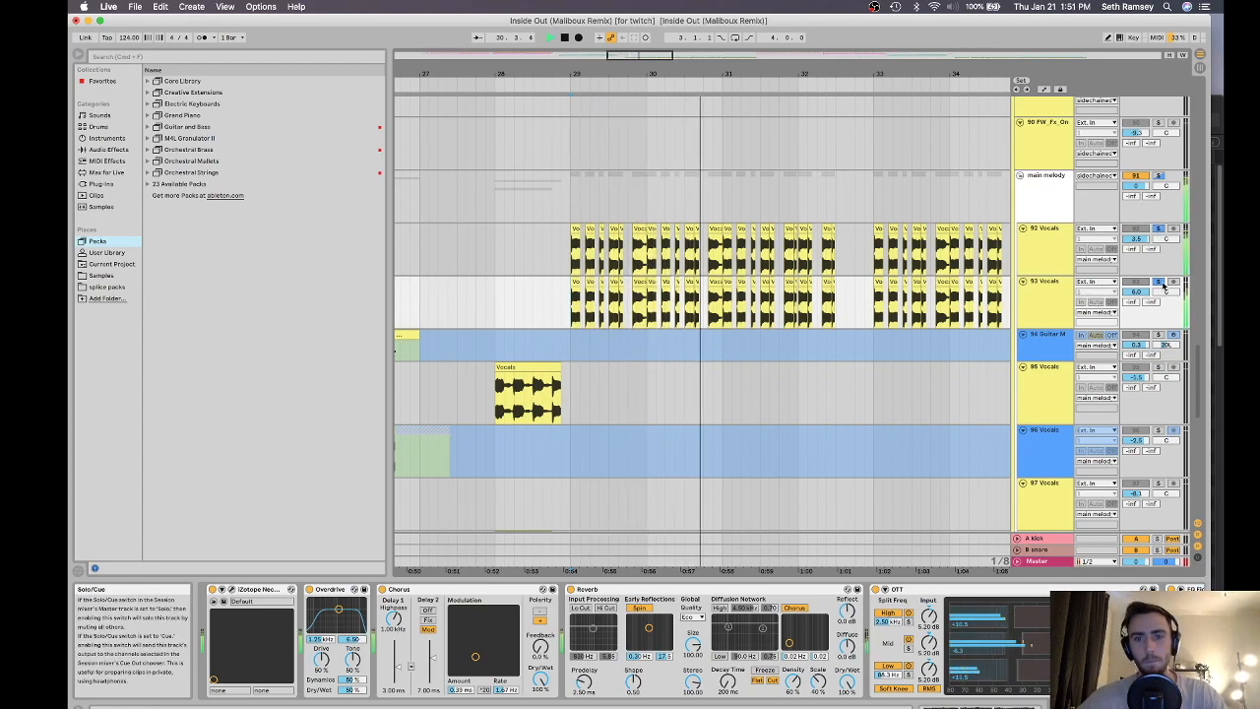
key(space)
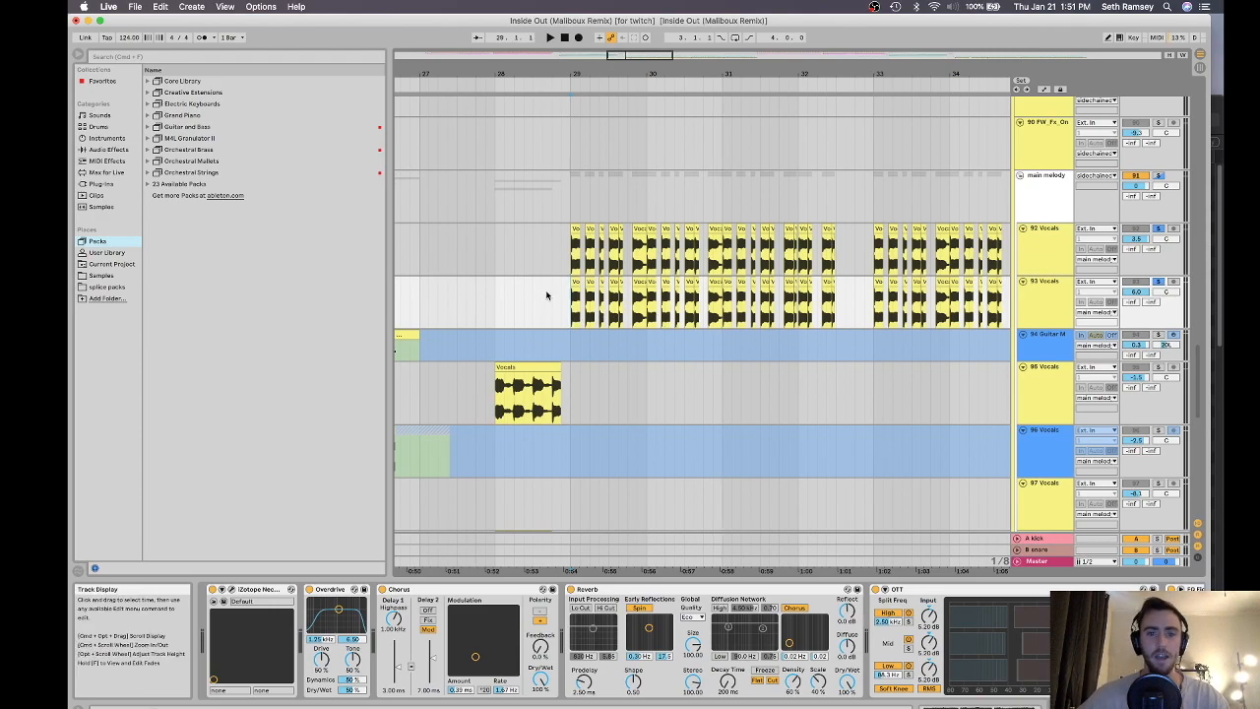
Compare the vocal layers from bar 29 by toggling the solo on track 93 during playback
scroll(571, 300, up, 3)
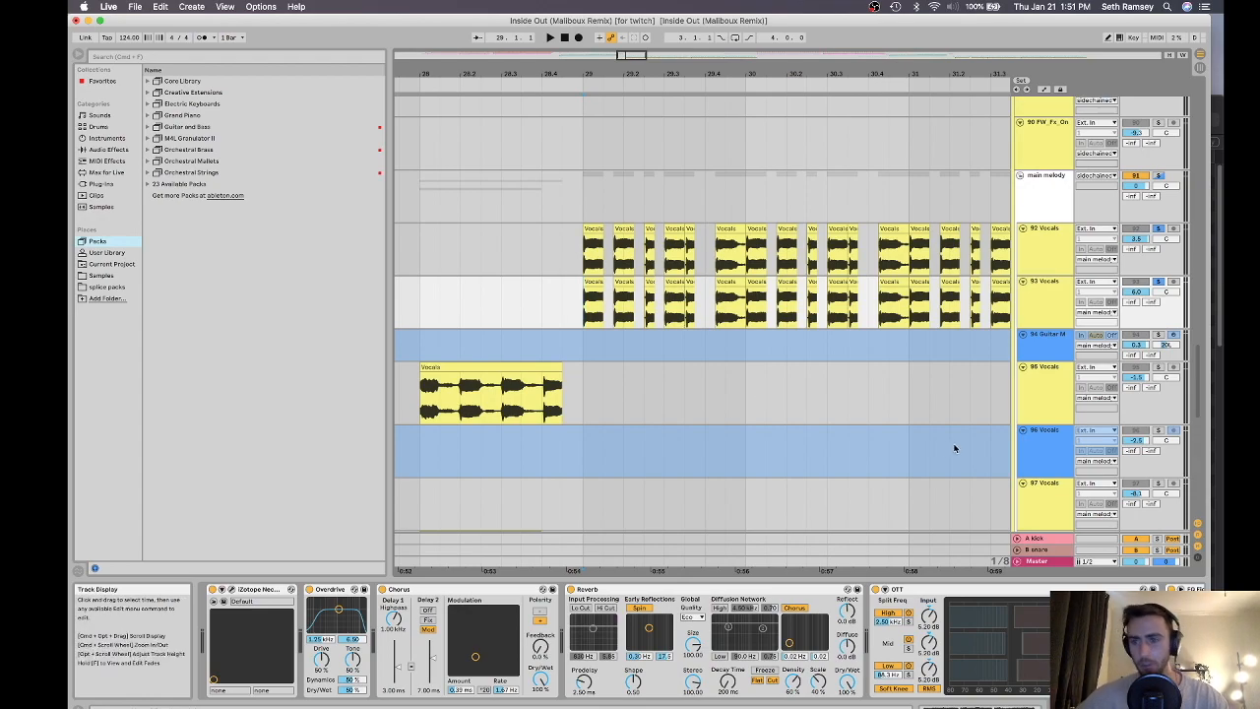
scroll(785, 283, down, 5)
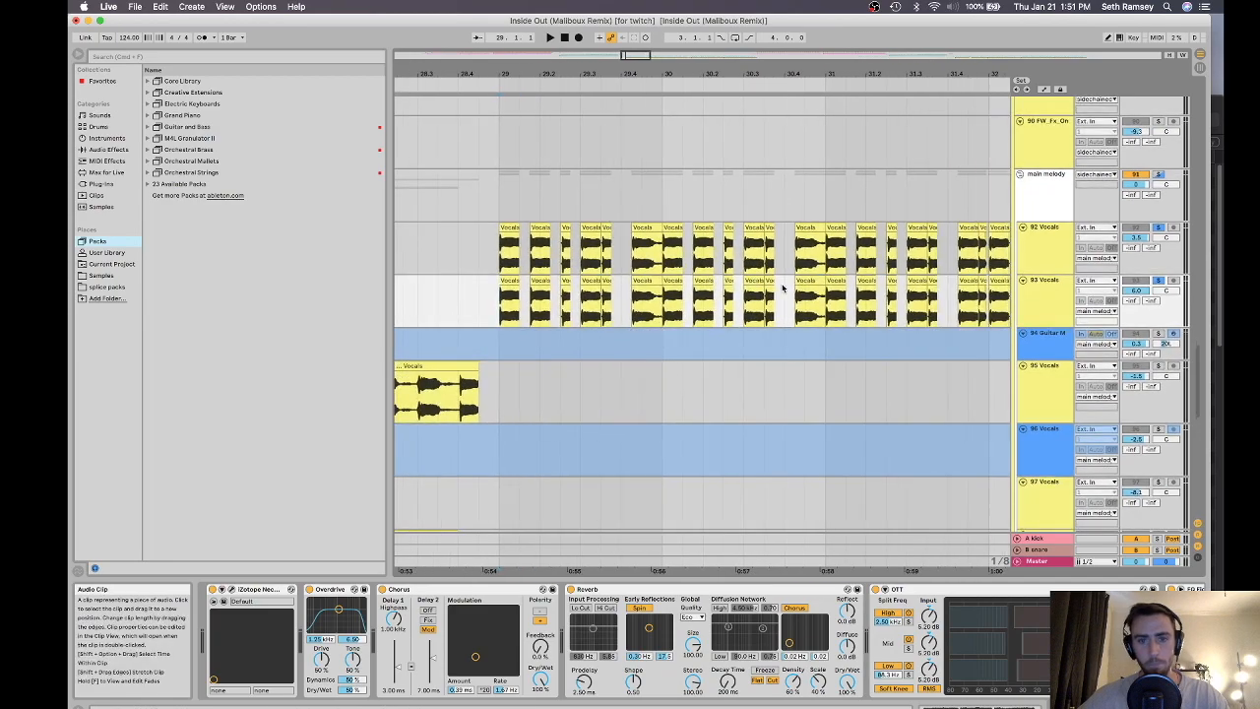
scroll(787, 280, down, 5)
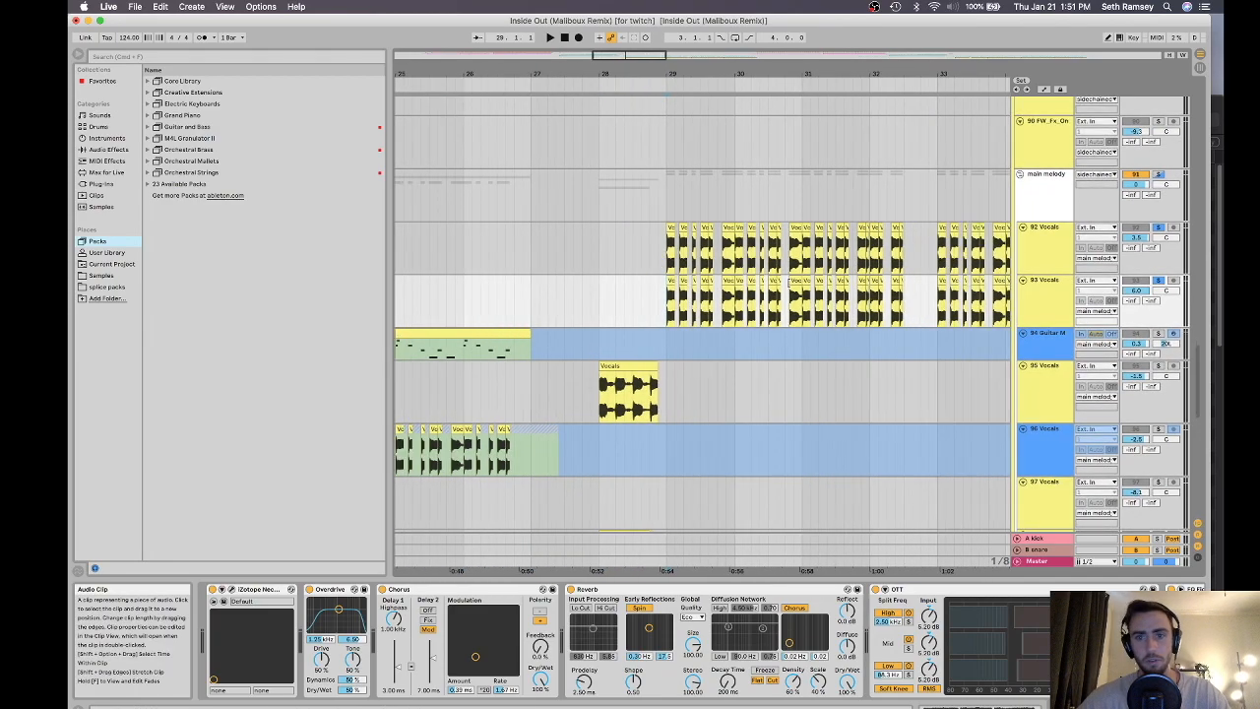
scroll(788, 286, right, 2)
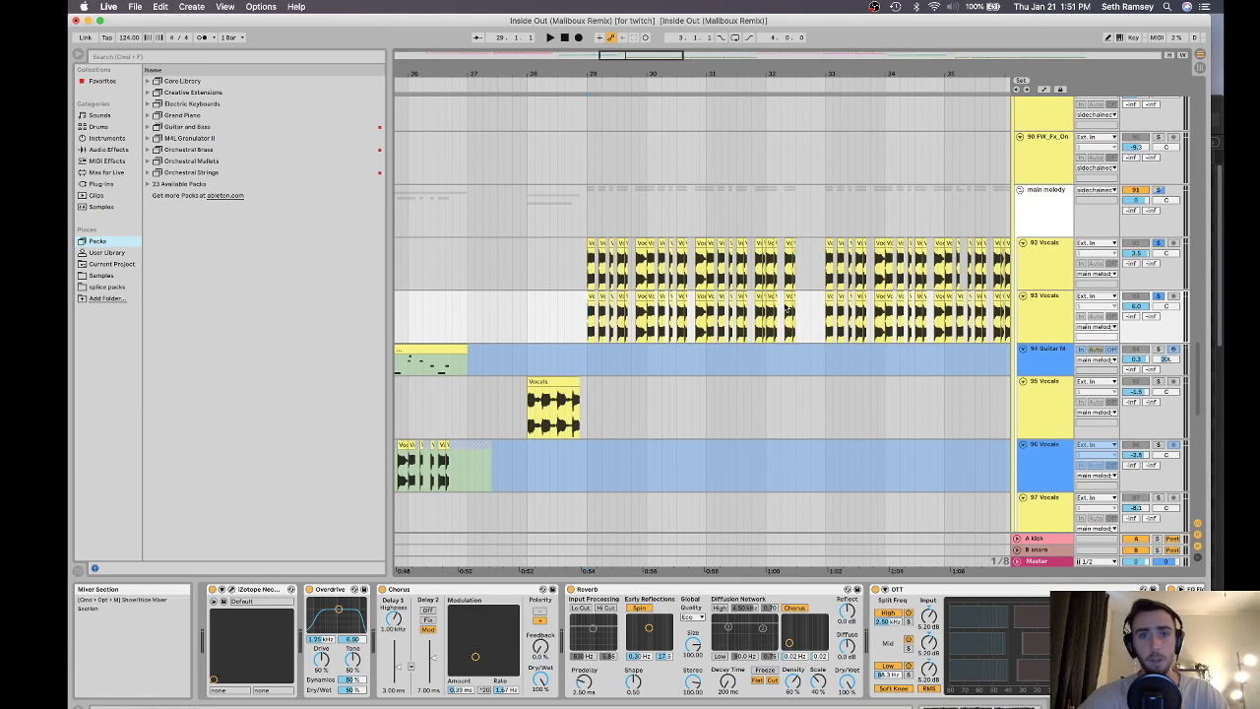
key(space)
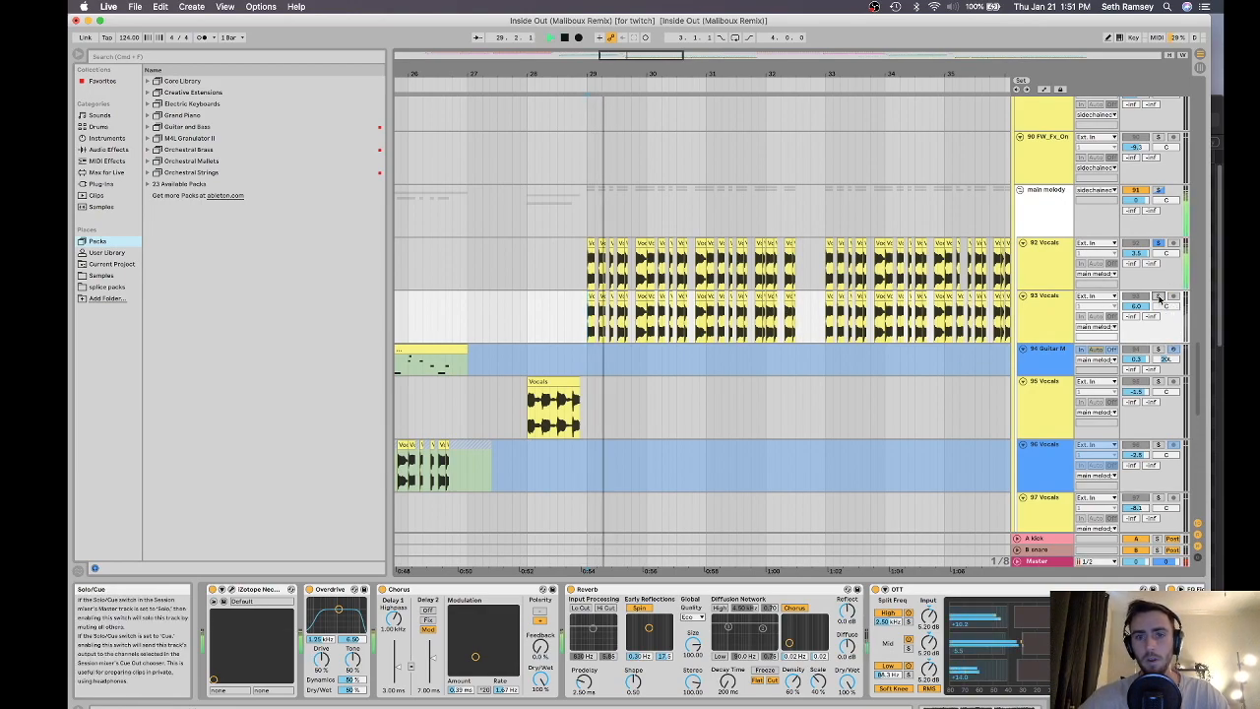
key(space)
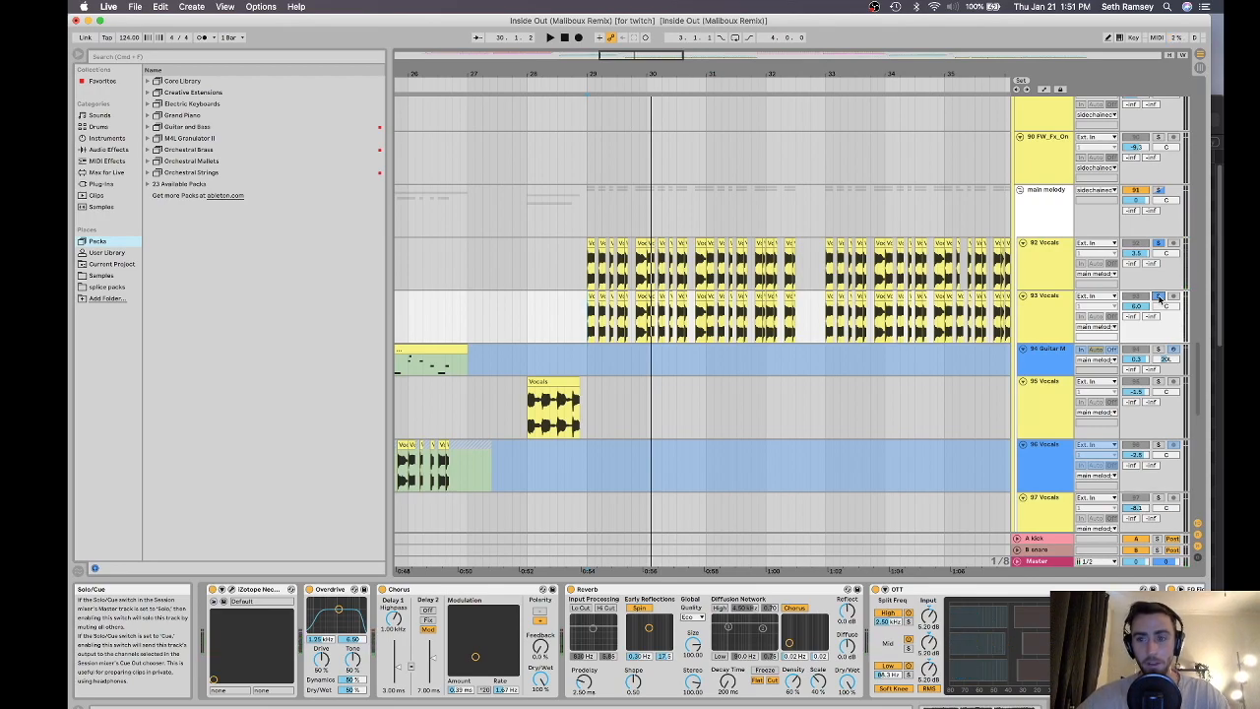
Replay the combined vocal chops of tracks 92 and 93 from bar 29
click(587, 323)
key(plus)
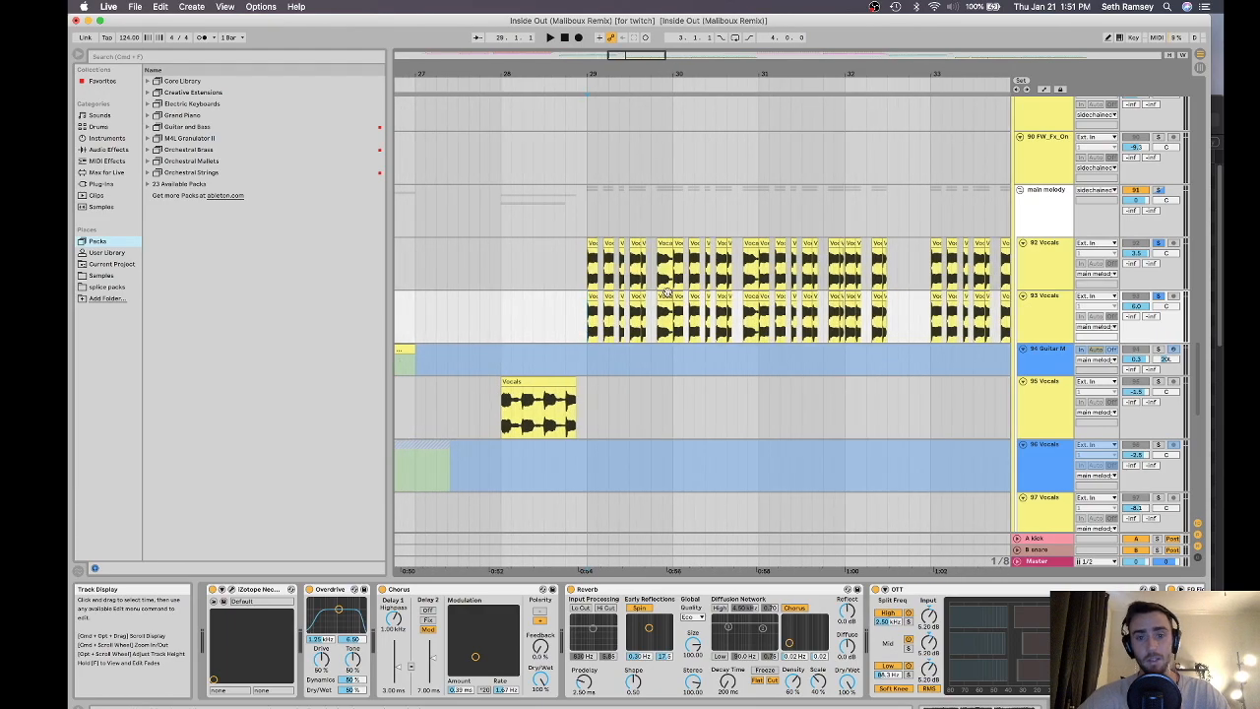
key(space)
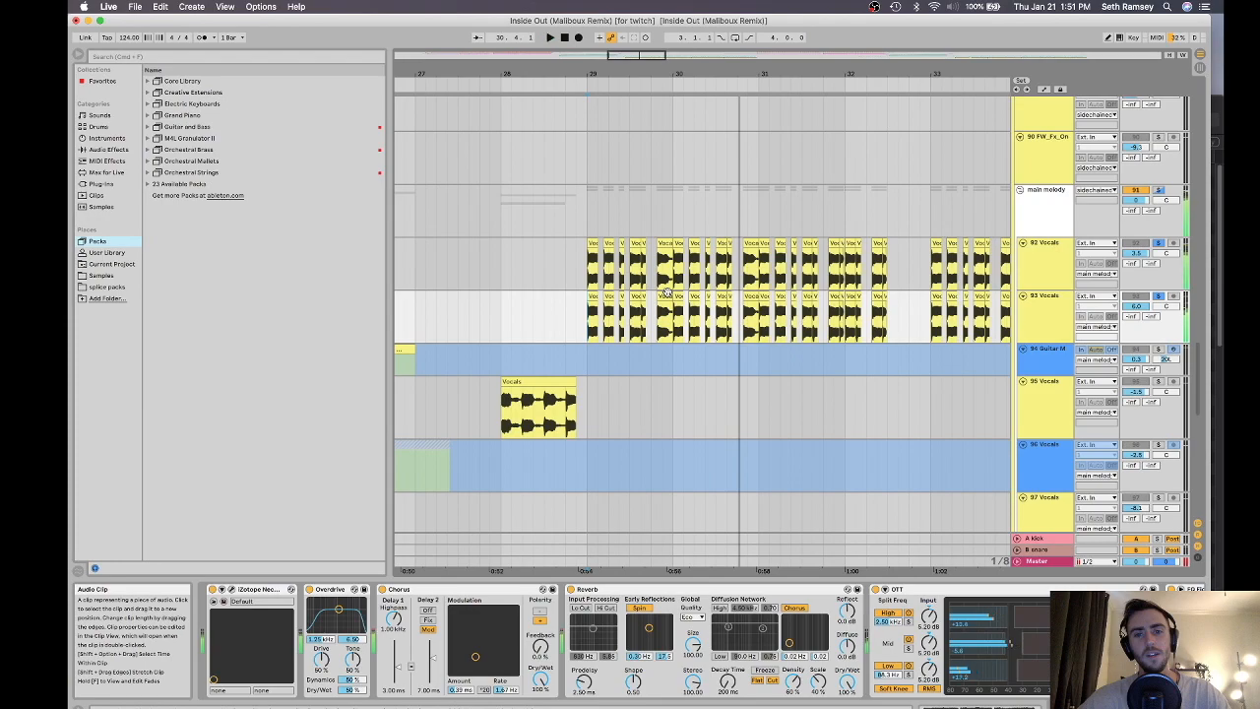
Stop playback and turn off the solos on Vocals tracks 92 and 93
key(space)
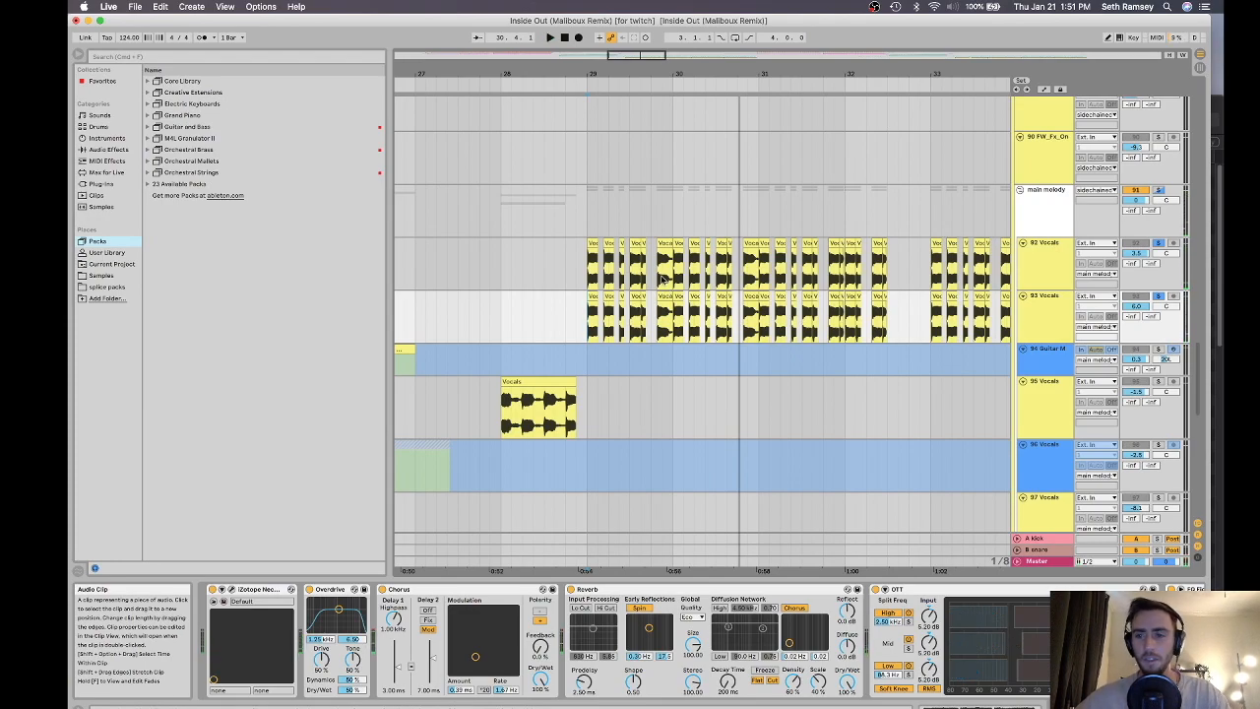
drag(545, 313, 553, 313)
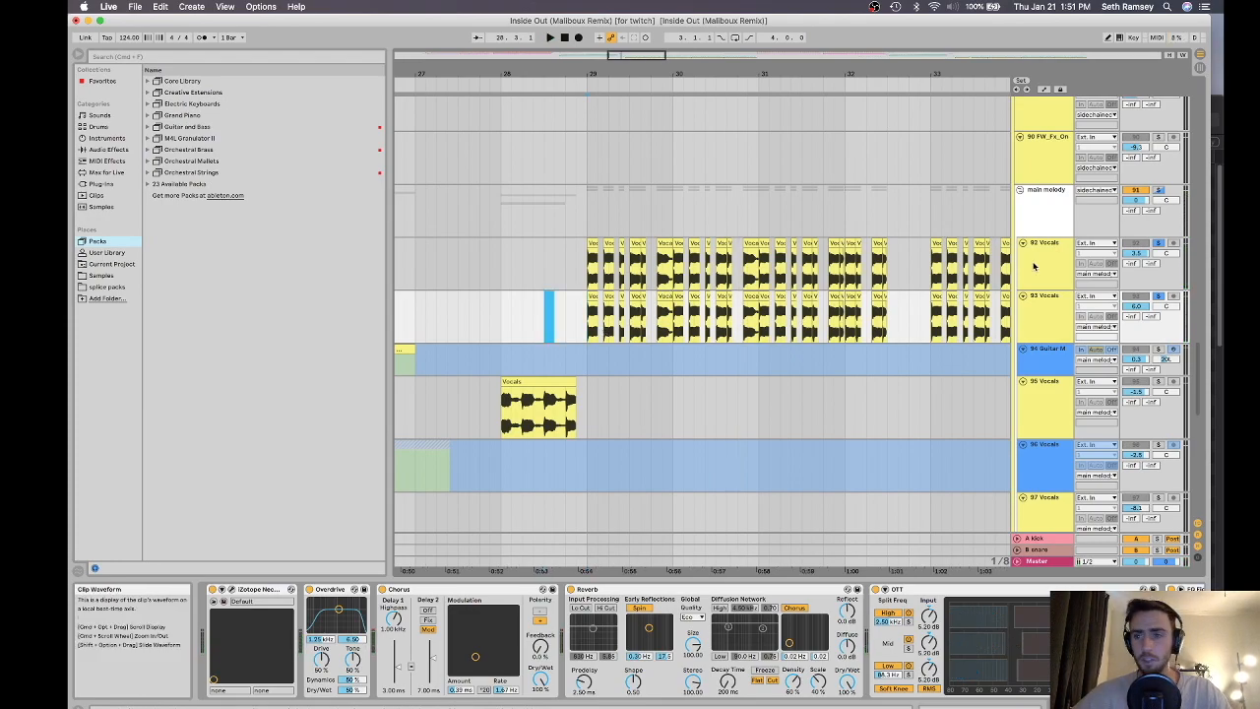
click(1158, 295)
scroll(810, 282, up, 5)
scroll(751, 288, down, 4)
scroll(821, 292, up, 2)
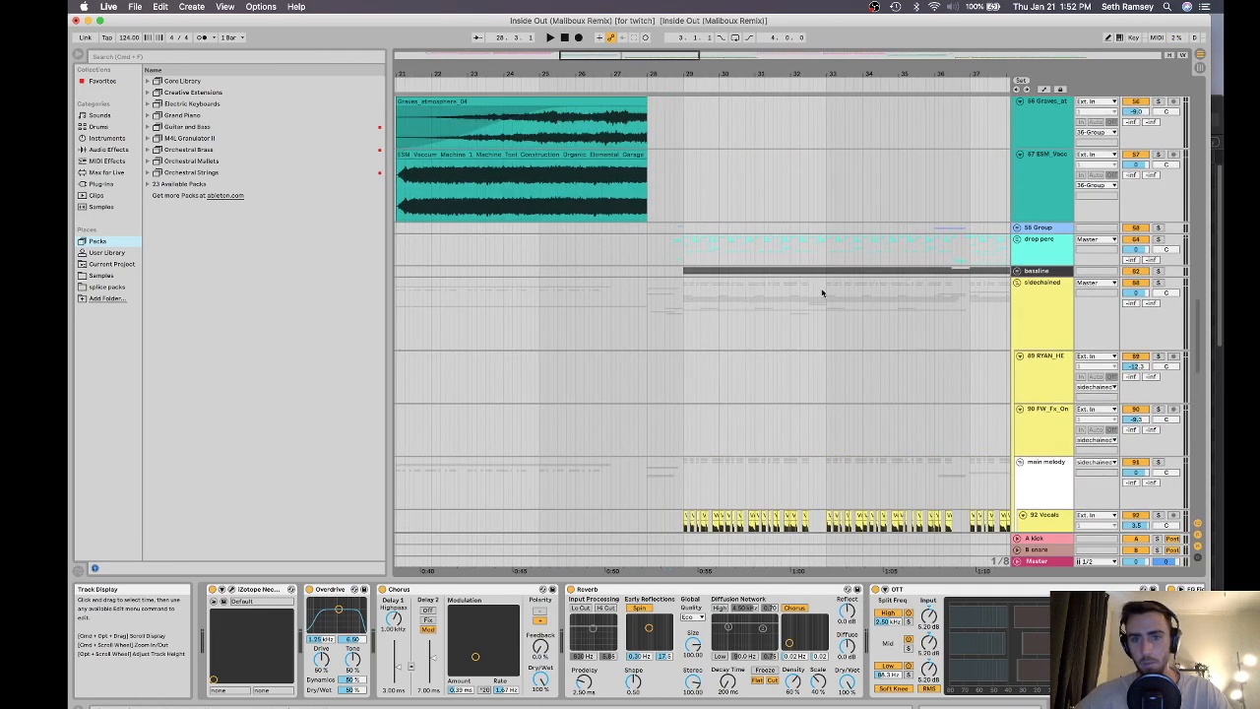
scroll(844, 287, down, 4)
scroll(790, 365, down, 1)
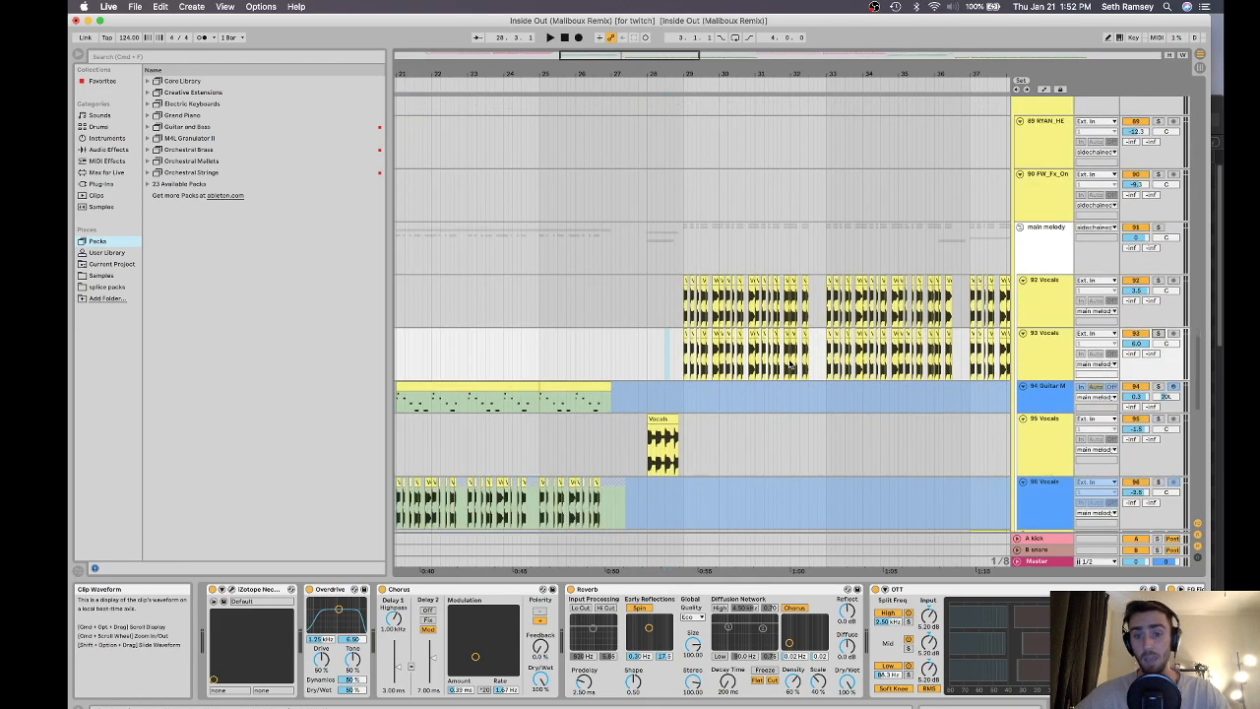
scroll(802, 358, down, 5)
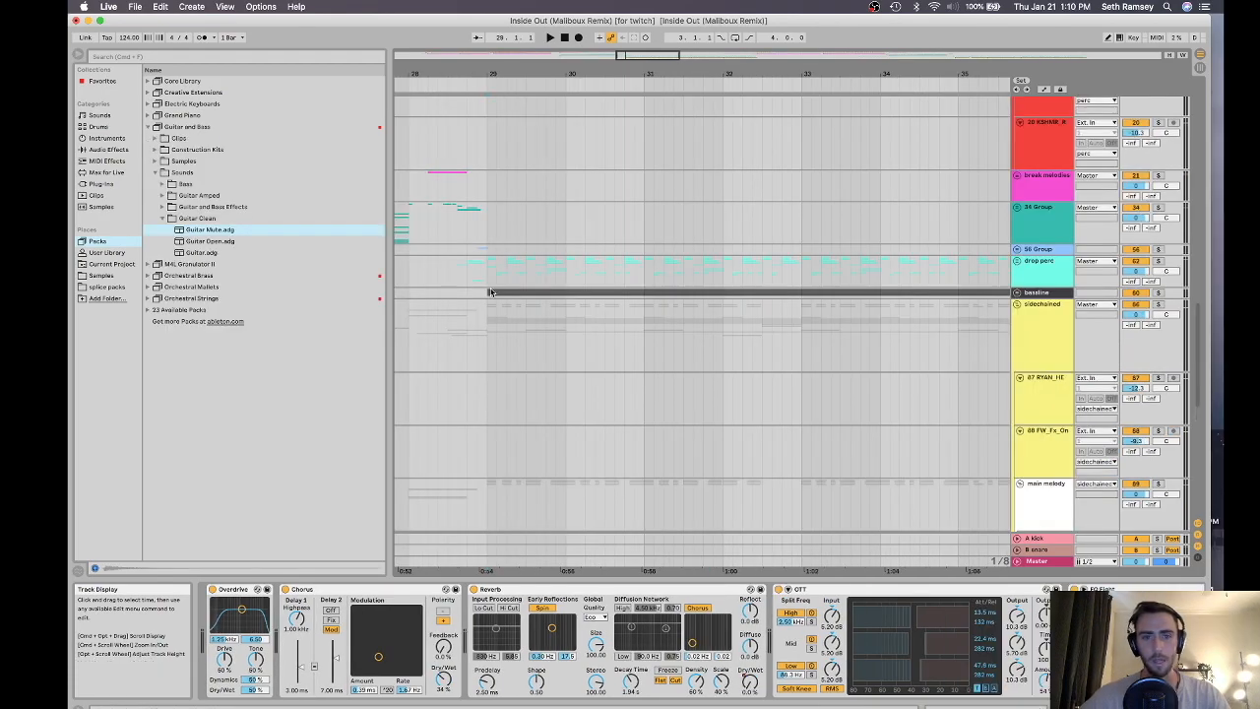
Expand the bassline group and solo its short sub track
click(490, 292)
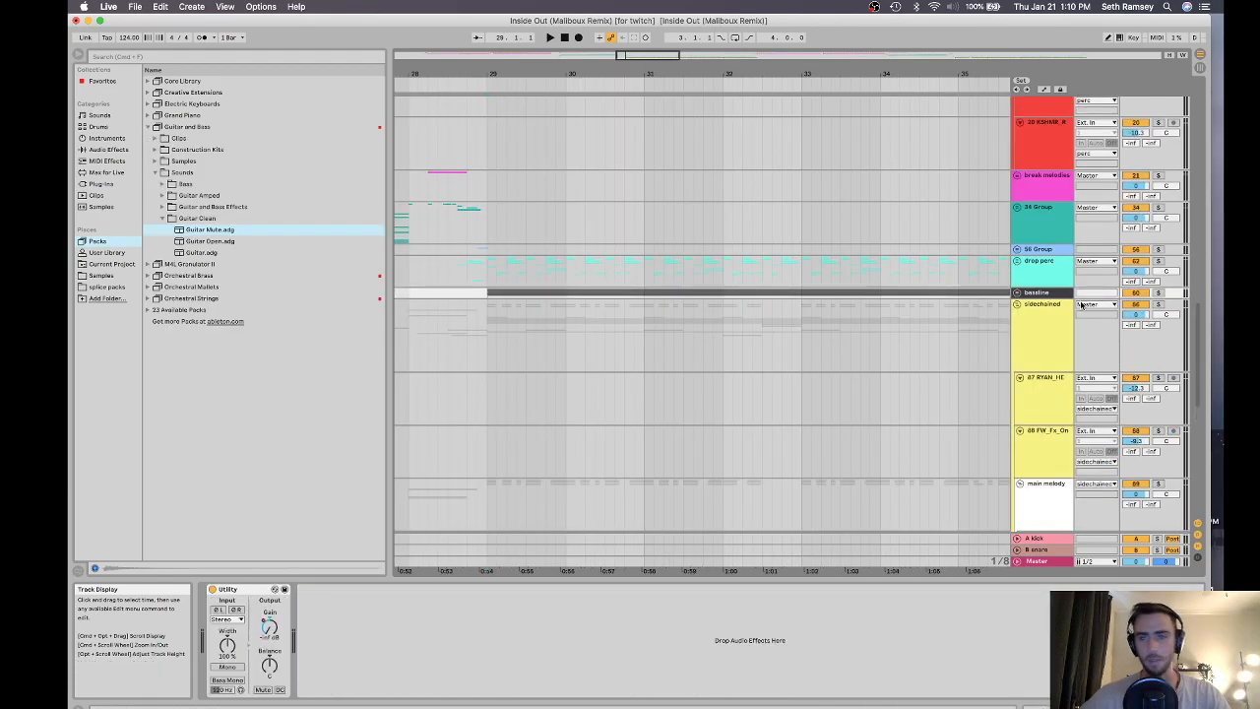
click(1018, 293)
scroll(804, 303, up, 2)
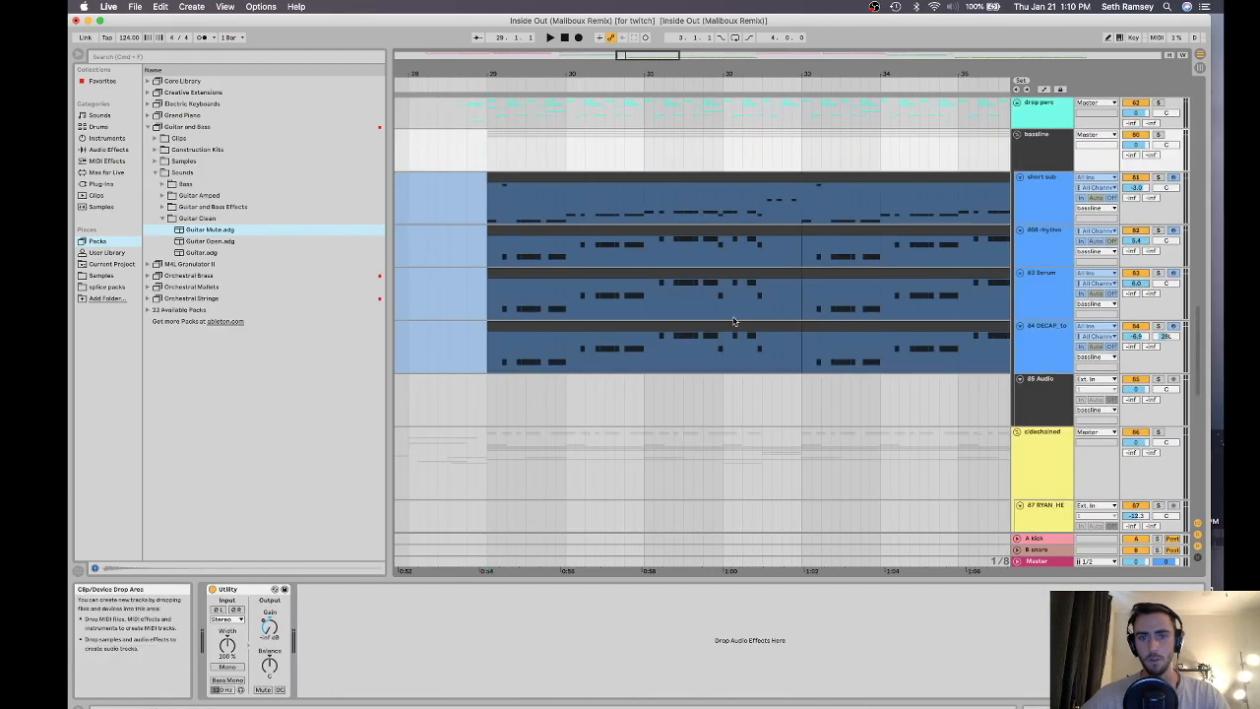
click(488, 213)
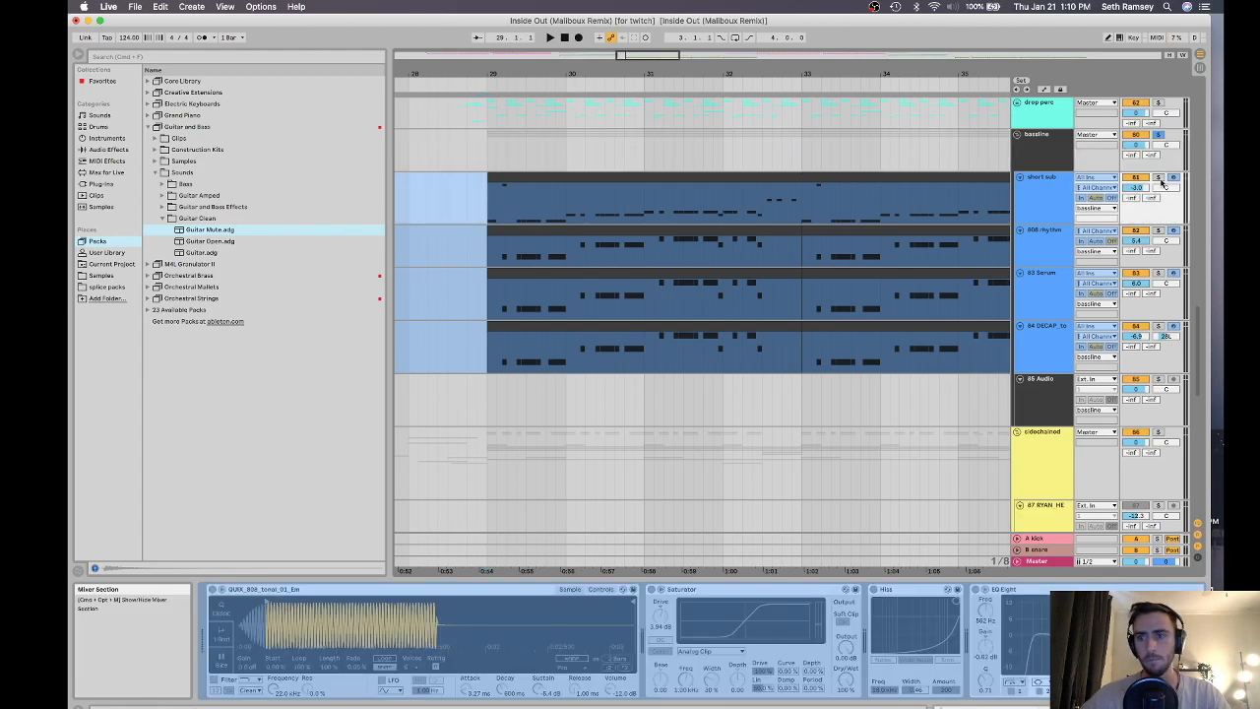
click(575, 168)
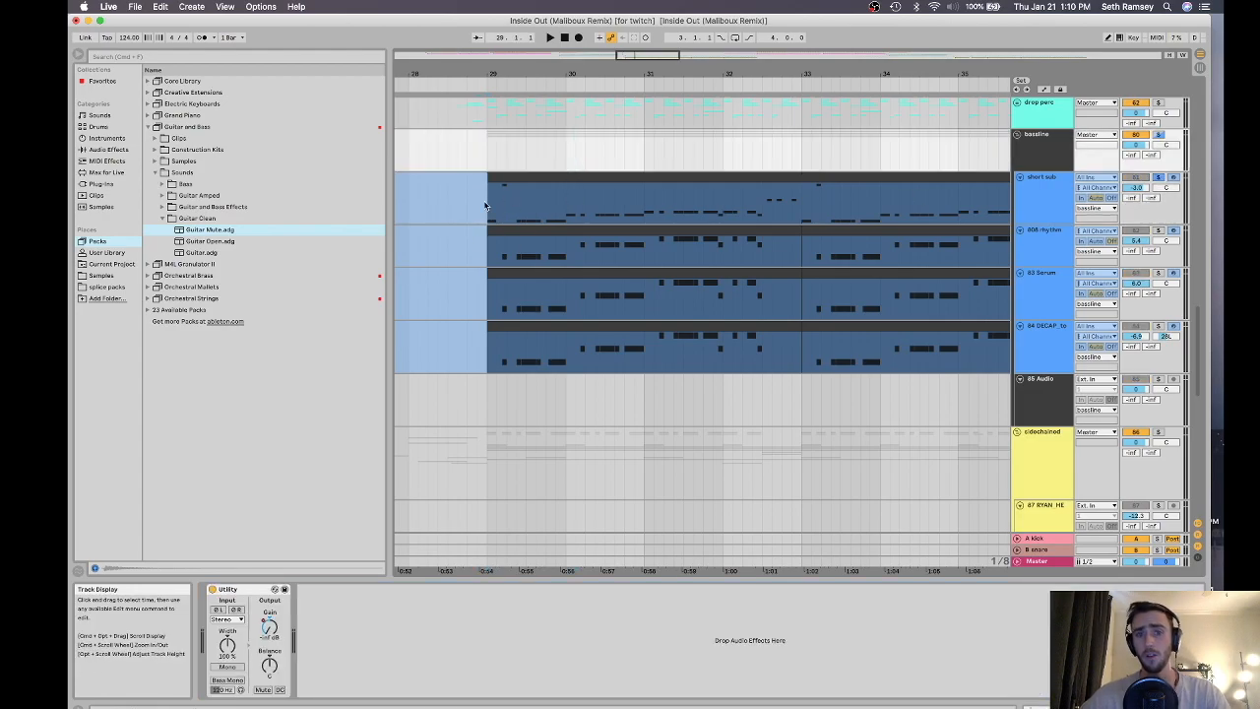
Unfreeze the short sub track and play it from bar 29 while viewing its device chain
click(487, 204)
right_click(486, 205)
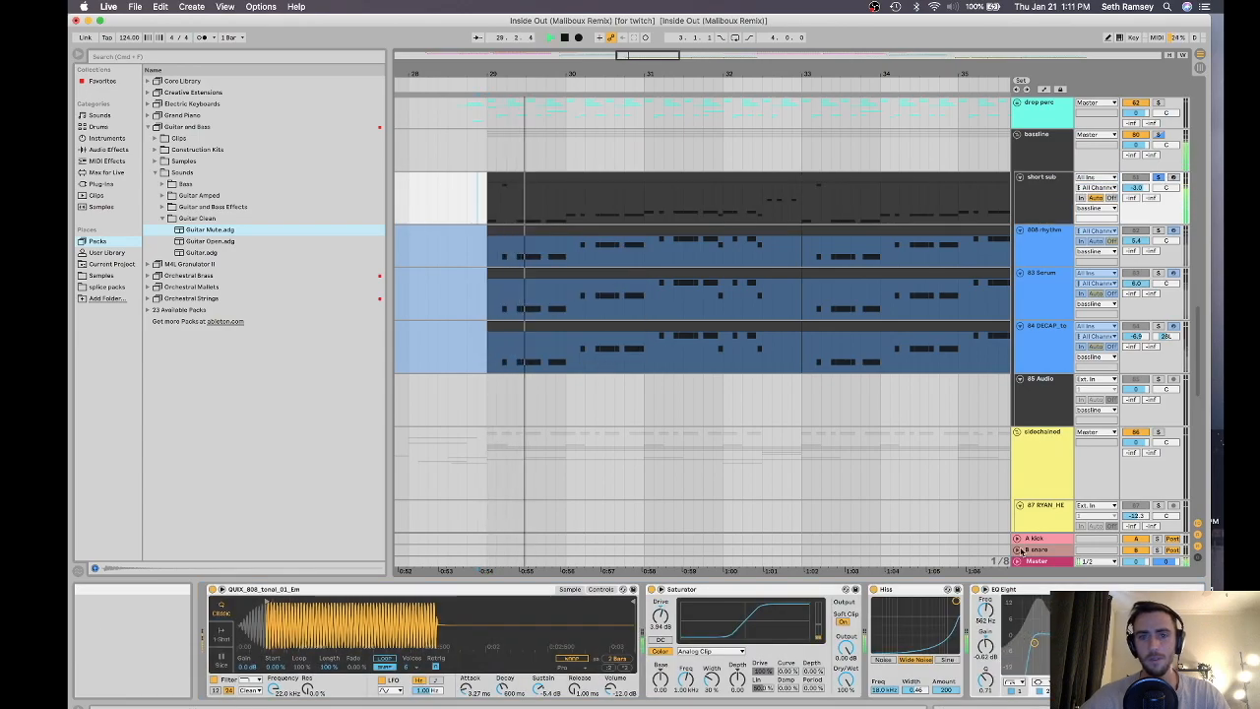
scroll(641, 264, up, 1)
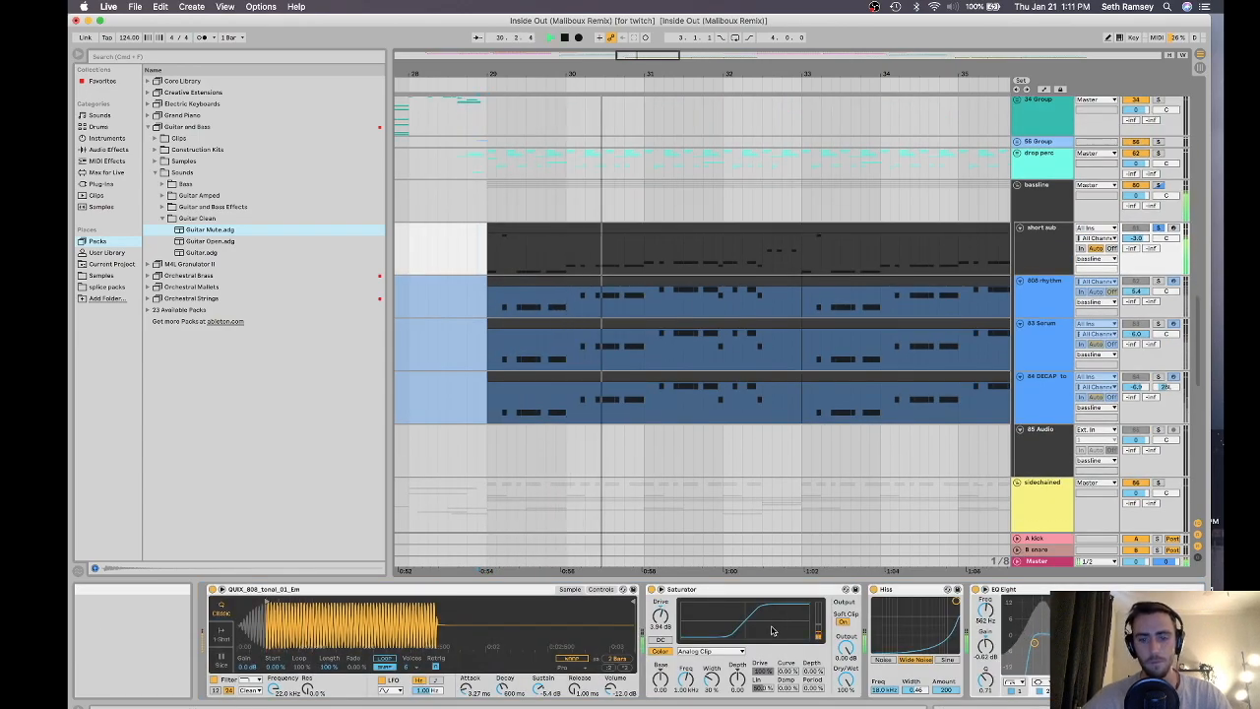
scroll(775, 604, right, 5)
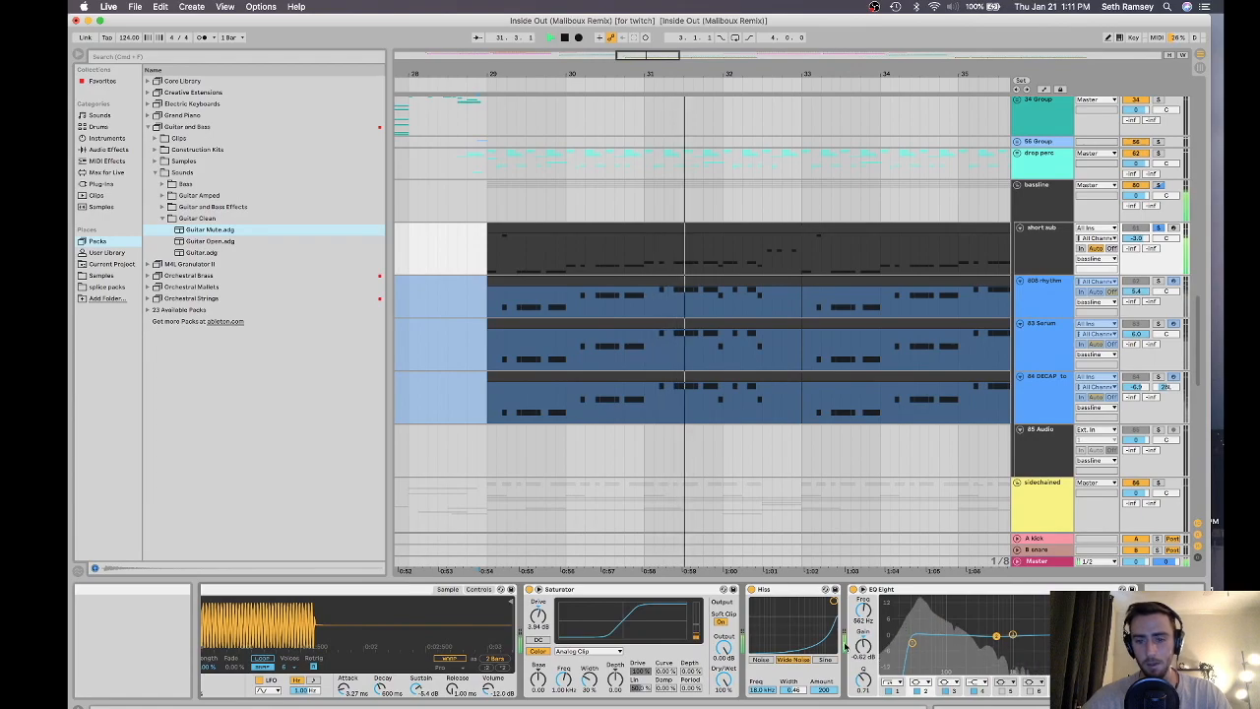
key(space)
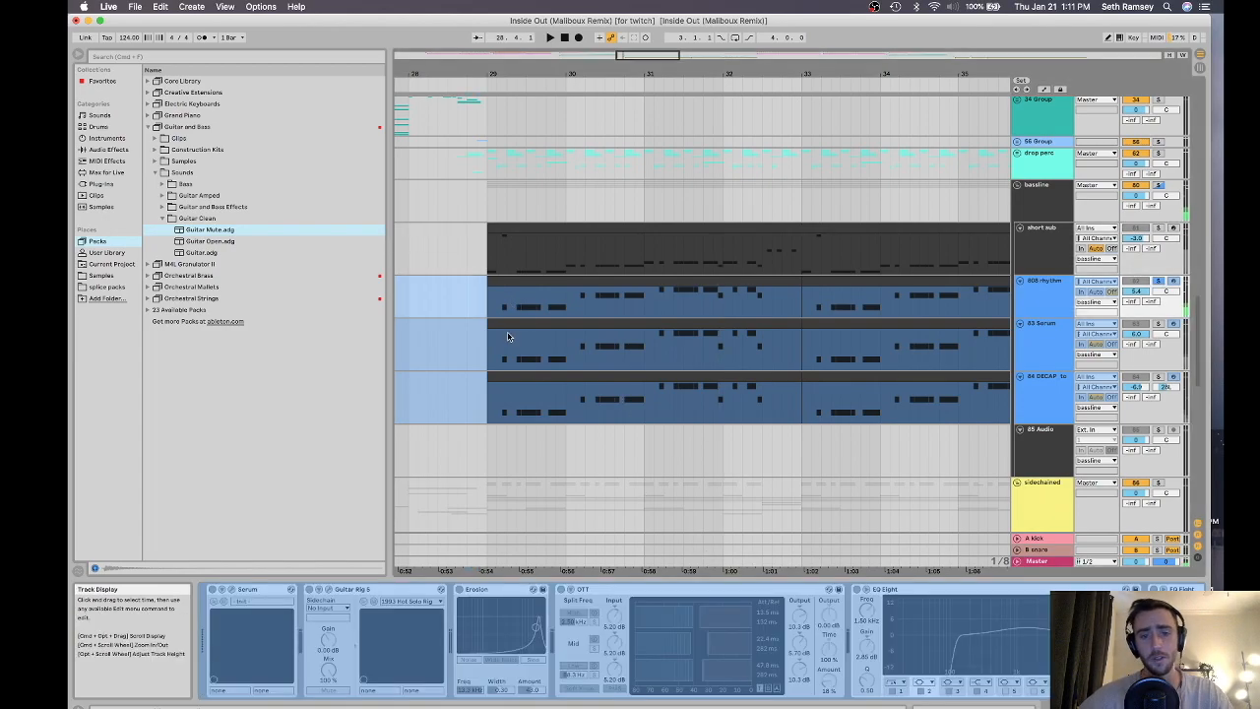
Unfreeze the 808 rhythm track below the short sub
right_click(469, 284)
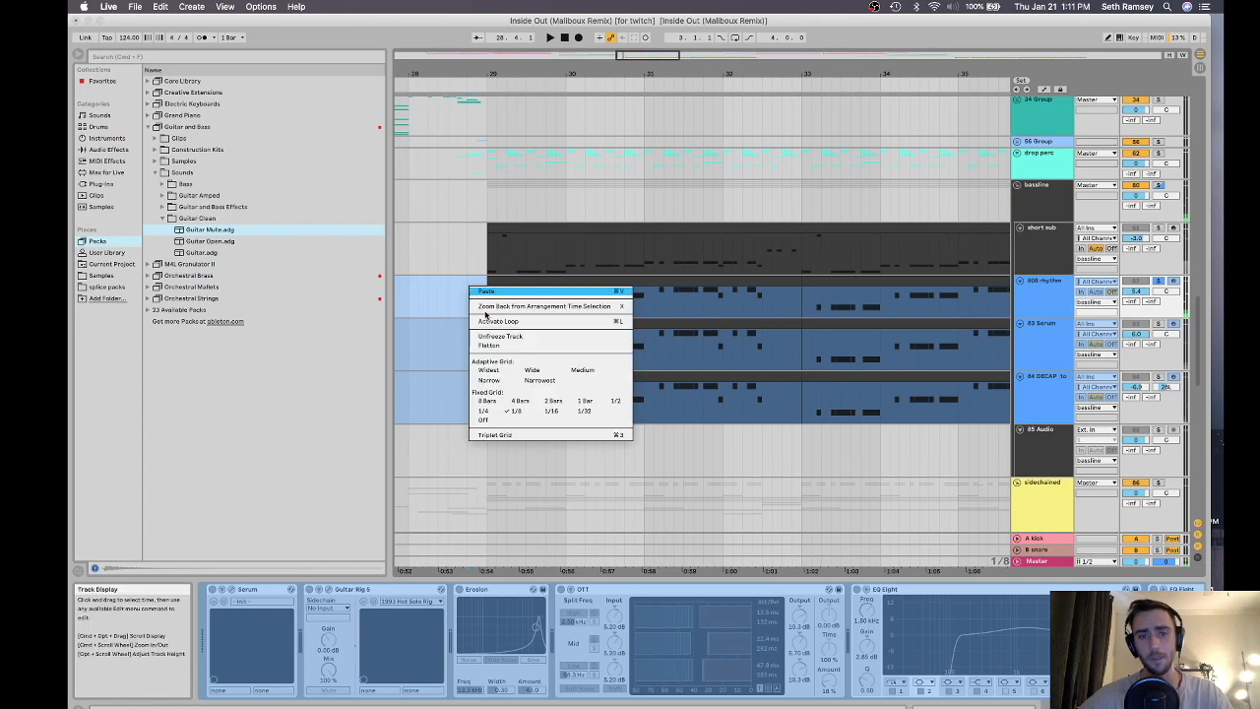
click(494, 336)
click(529, 279)
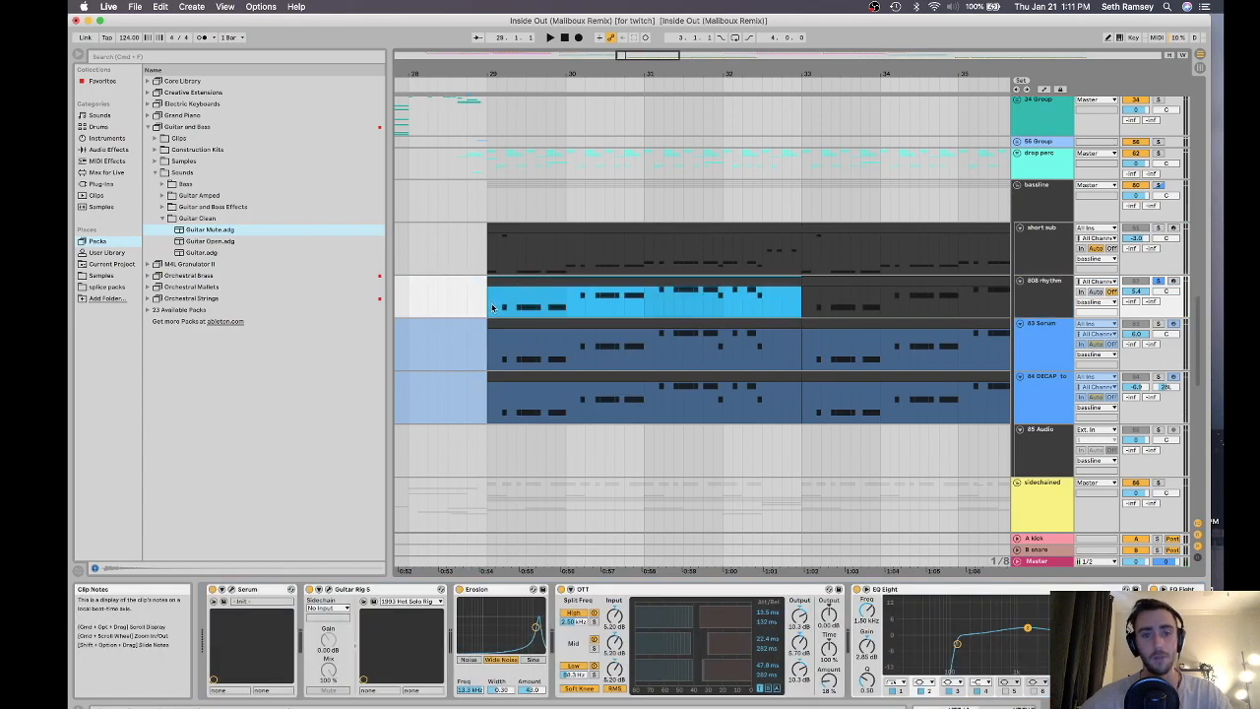
click(525, 297)
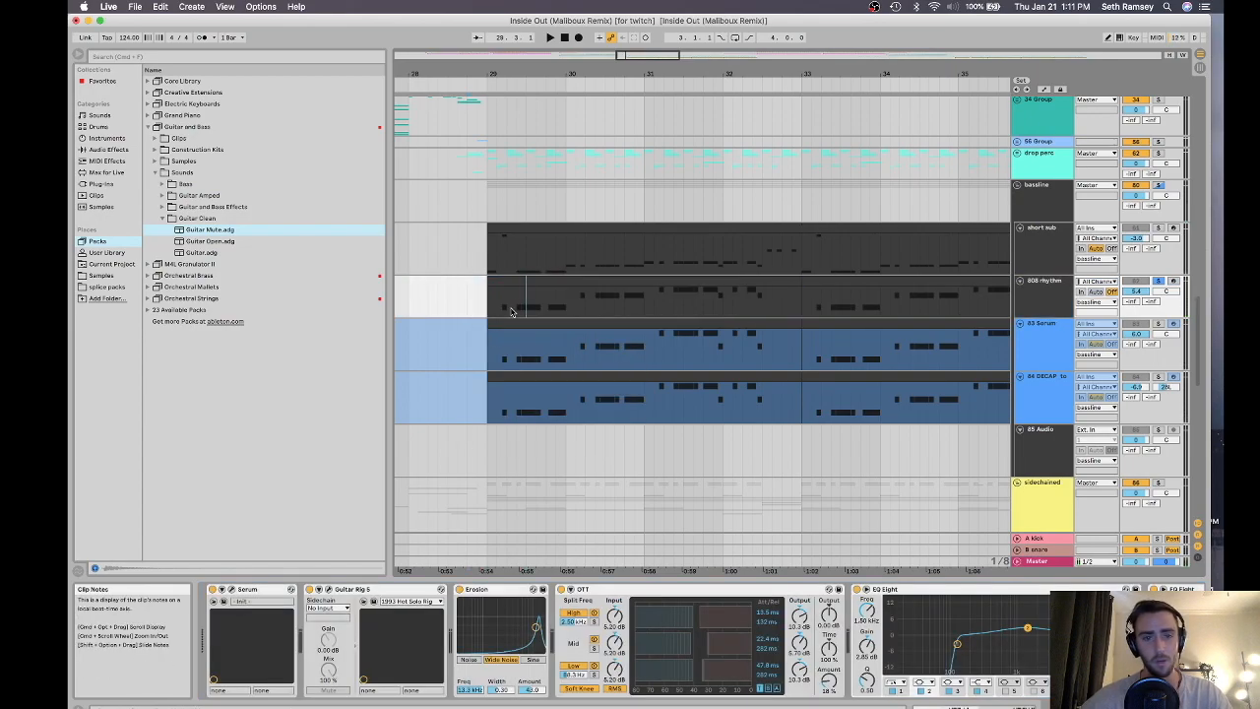
Bypass the Guitar Rig 5, Erosion and OTT devices on the 808 rhythm track and look through its remaining effects
click(310, 589)
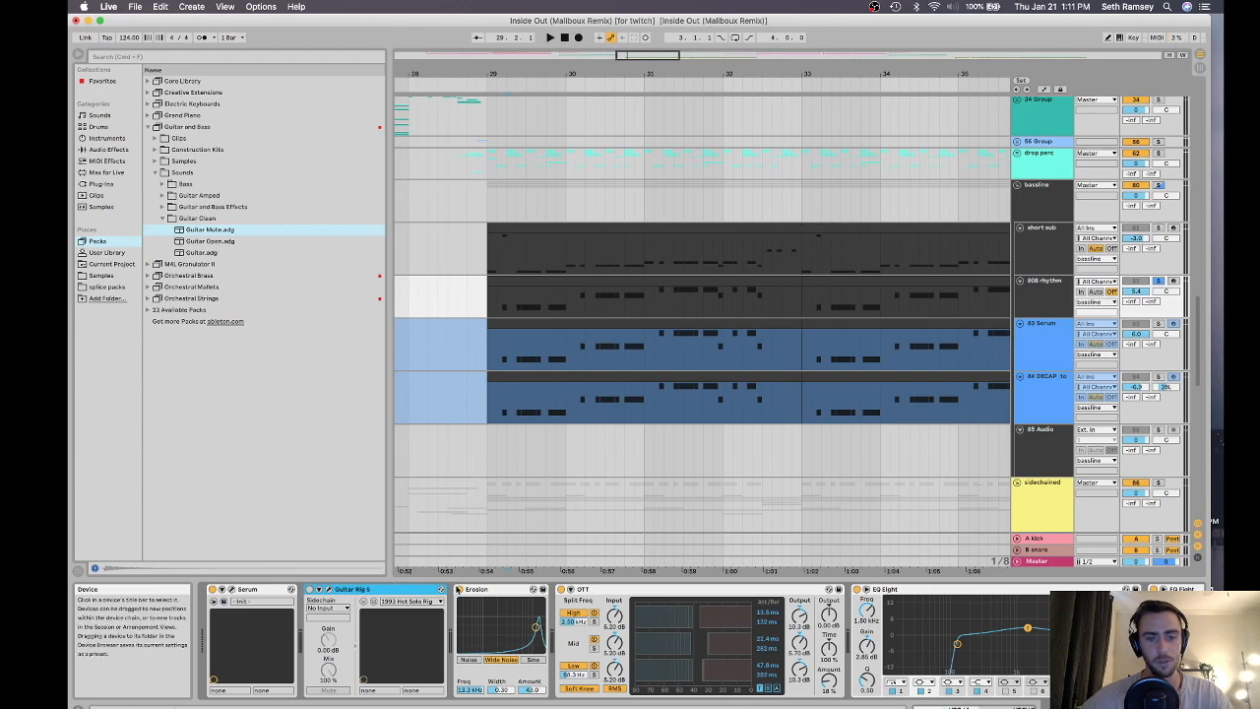
click(560, 588)
scroll(998, 674, right, 10)
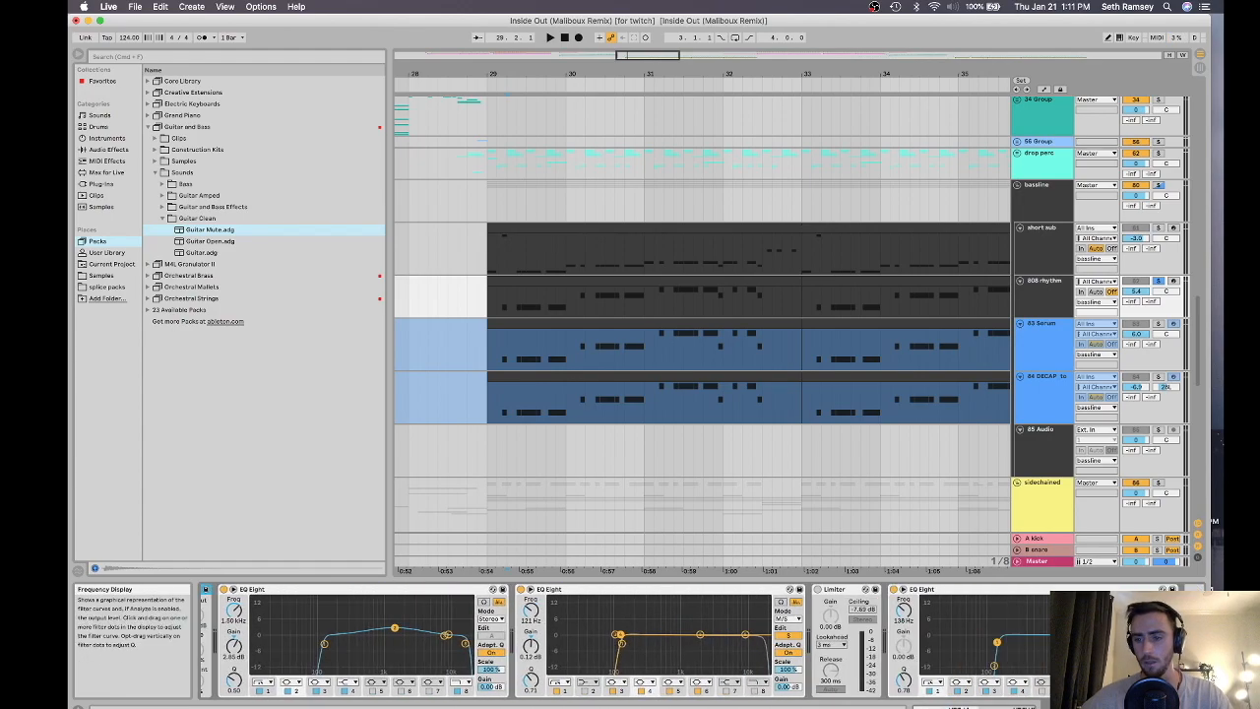
scroll(998, 673, left, 10)
scroll(776, 533, left, 10)
scroll(1008, 627, right, 10)
scroll(833, 383, right, 10)
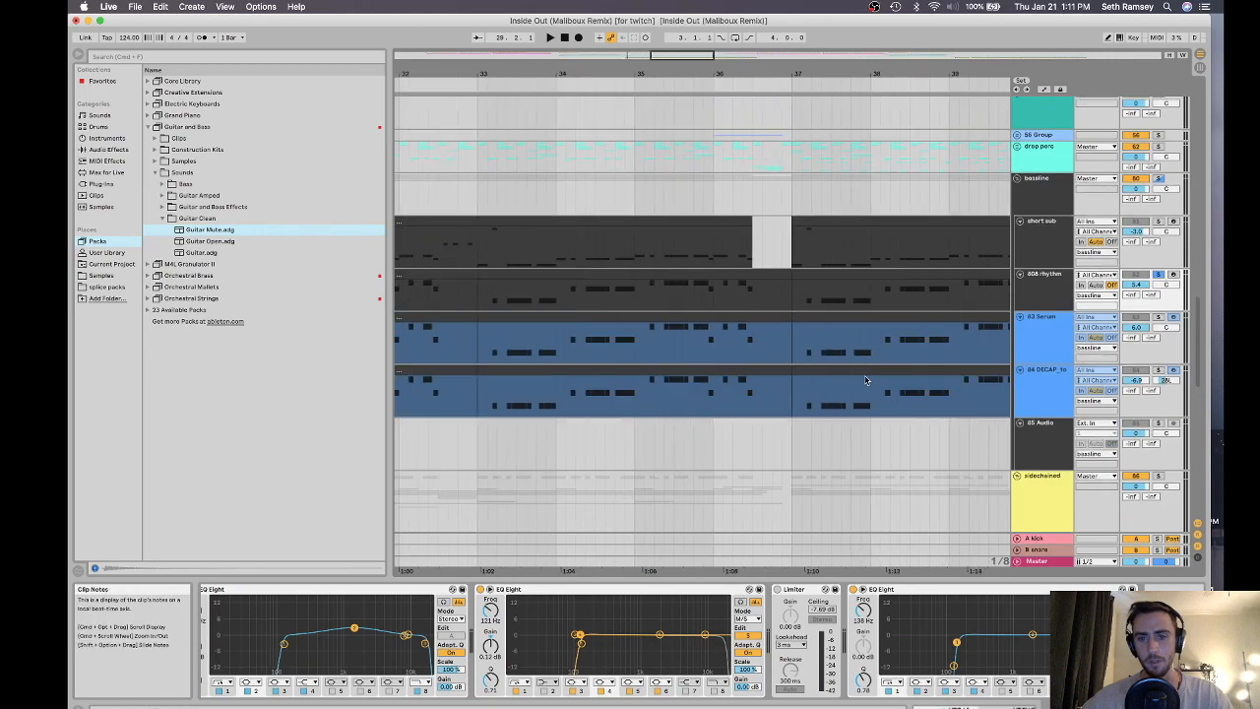
Play the soloed 808 rhythm track from bar 29 without its bypassed effects and show its Serum synth window
scroll(707, 336, left, 5)
scroll(706, 337, up, 2)
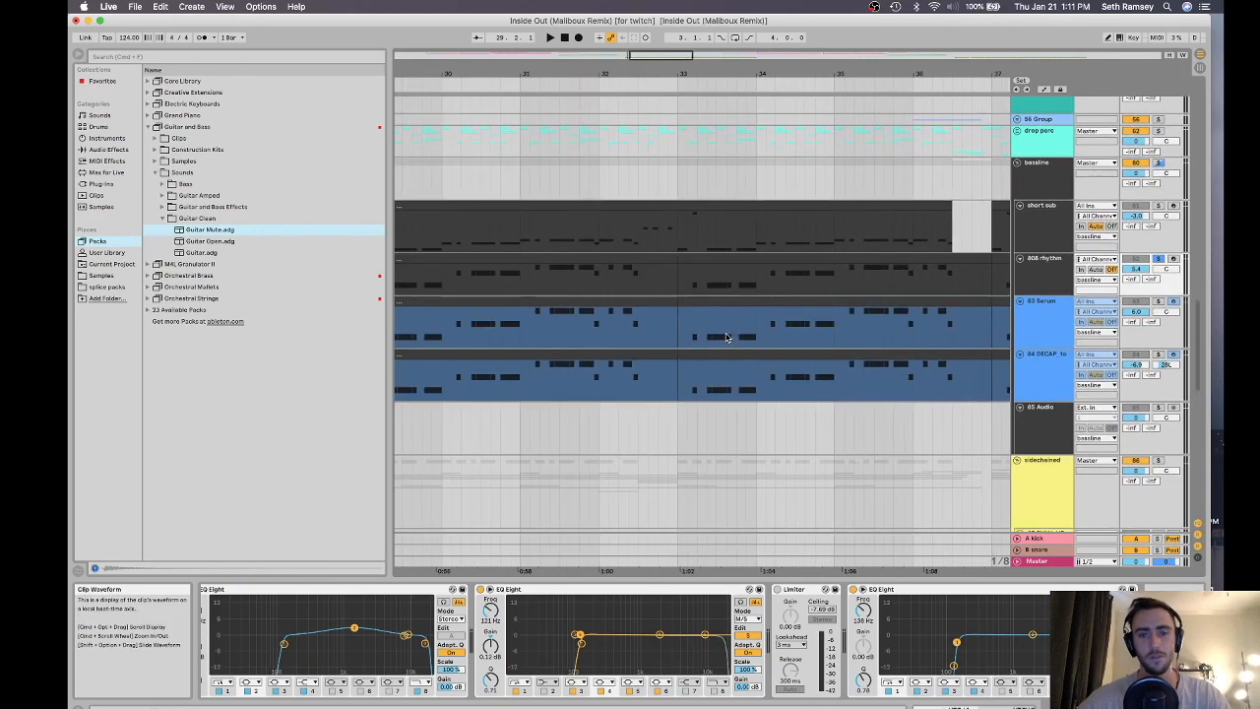
scroll(723, 338, left, 4)
click(410, 284)
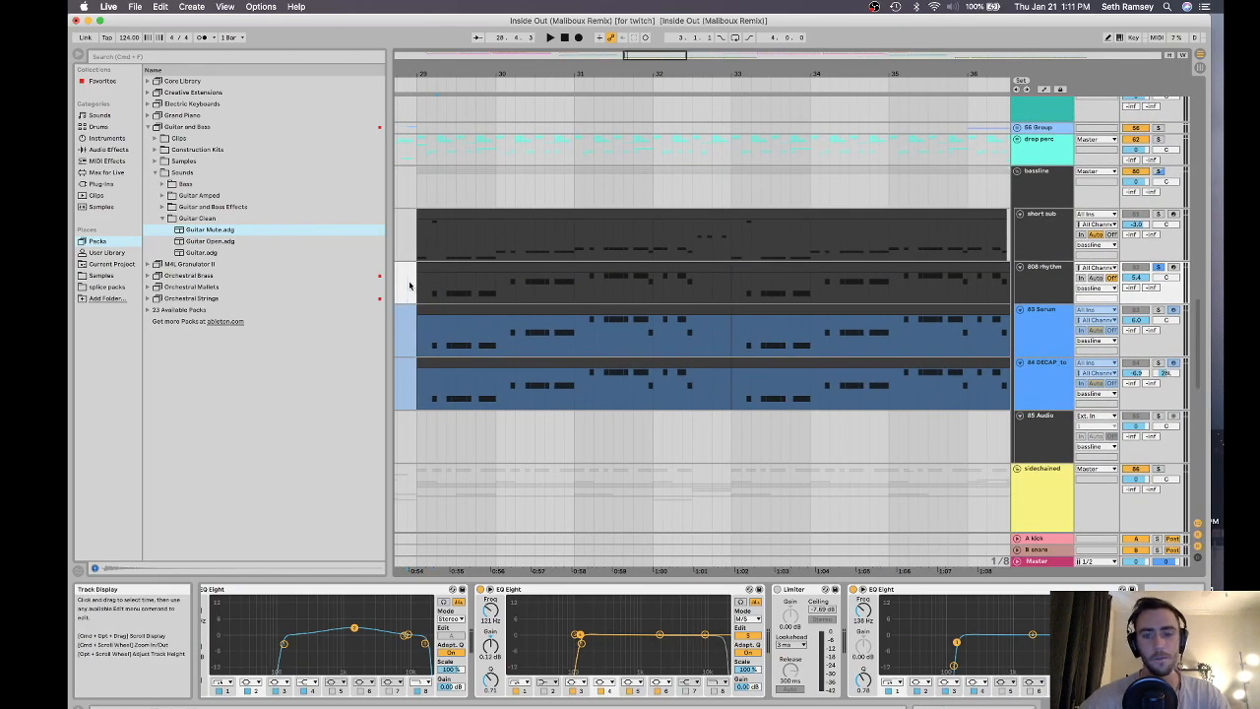
scroll(554, 625, left, 10)
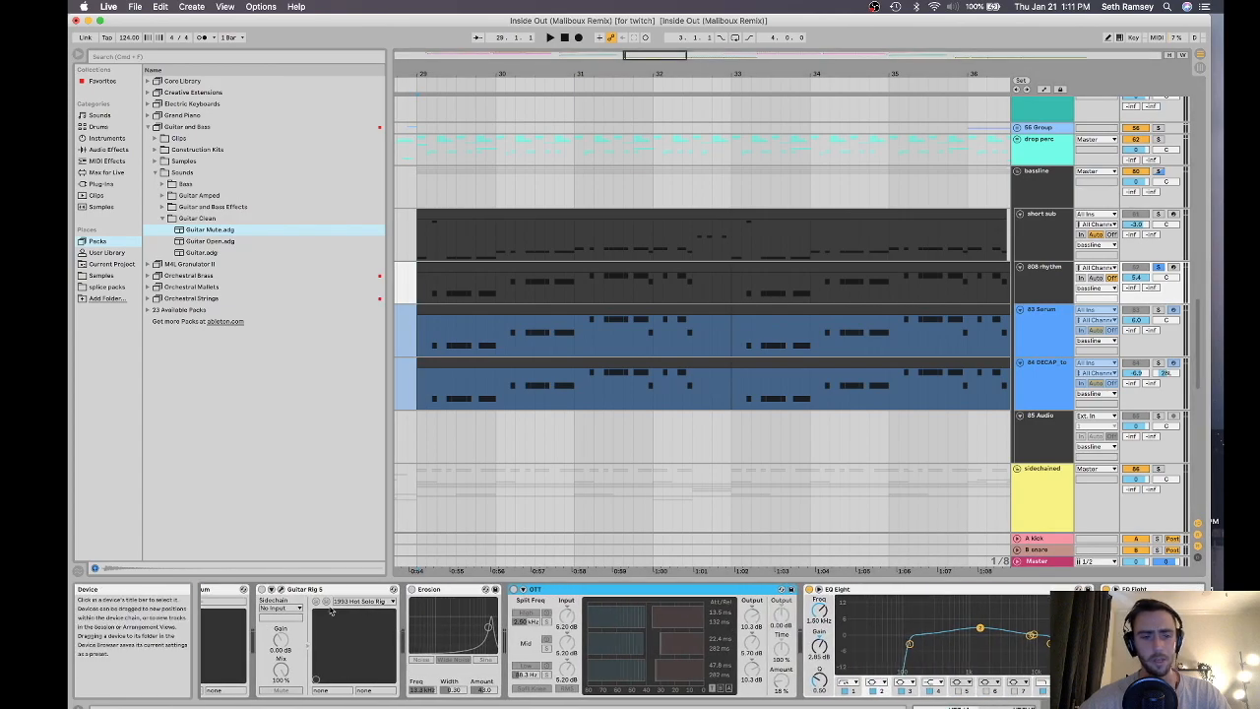
key(space)
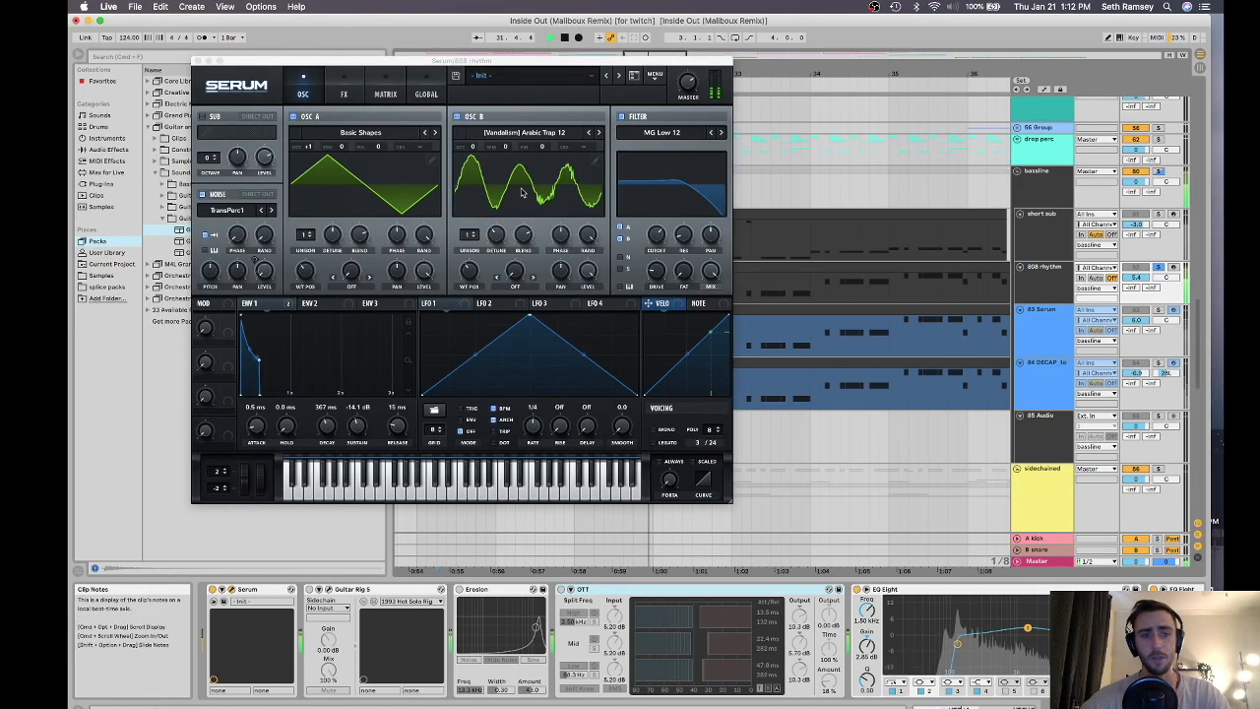
Switch Serum's Noise oscillator off and on, check its FX page, and close the synth with playback stopped
click(203, 195)
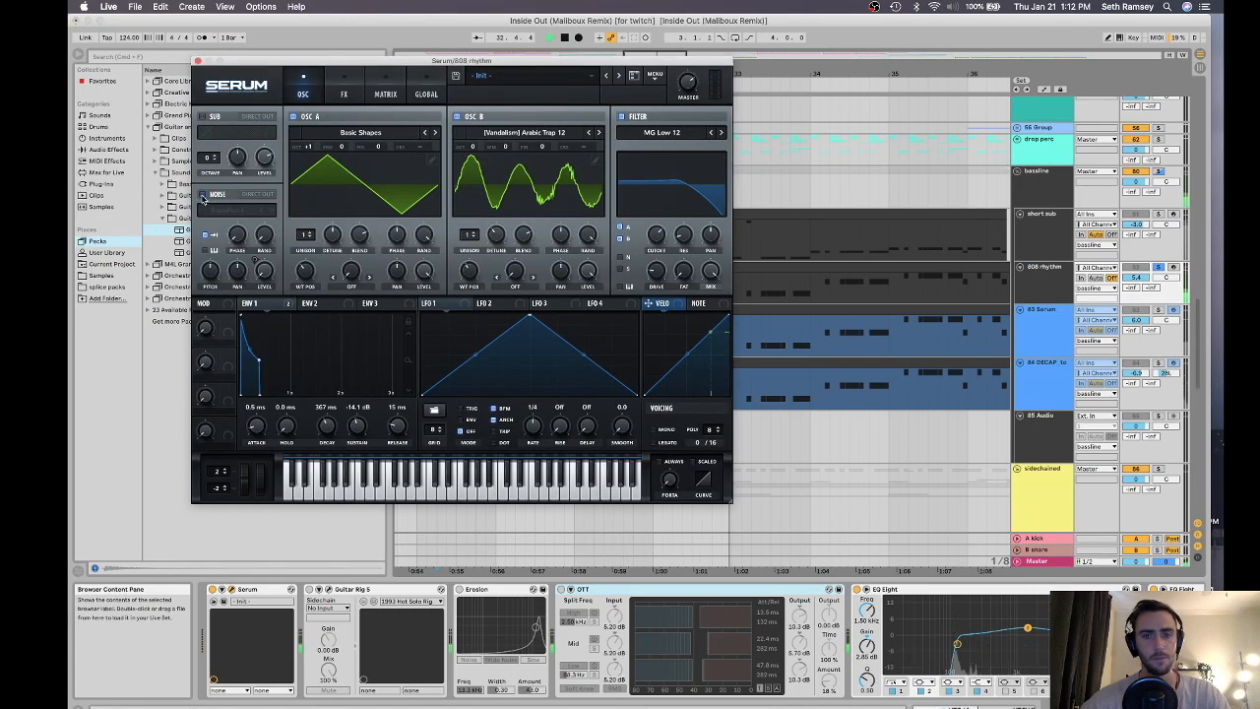
click(203, 195)
click(343, 93)
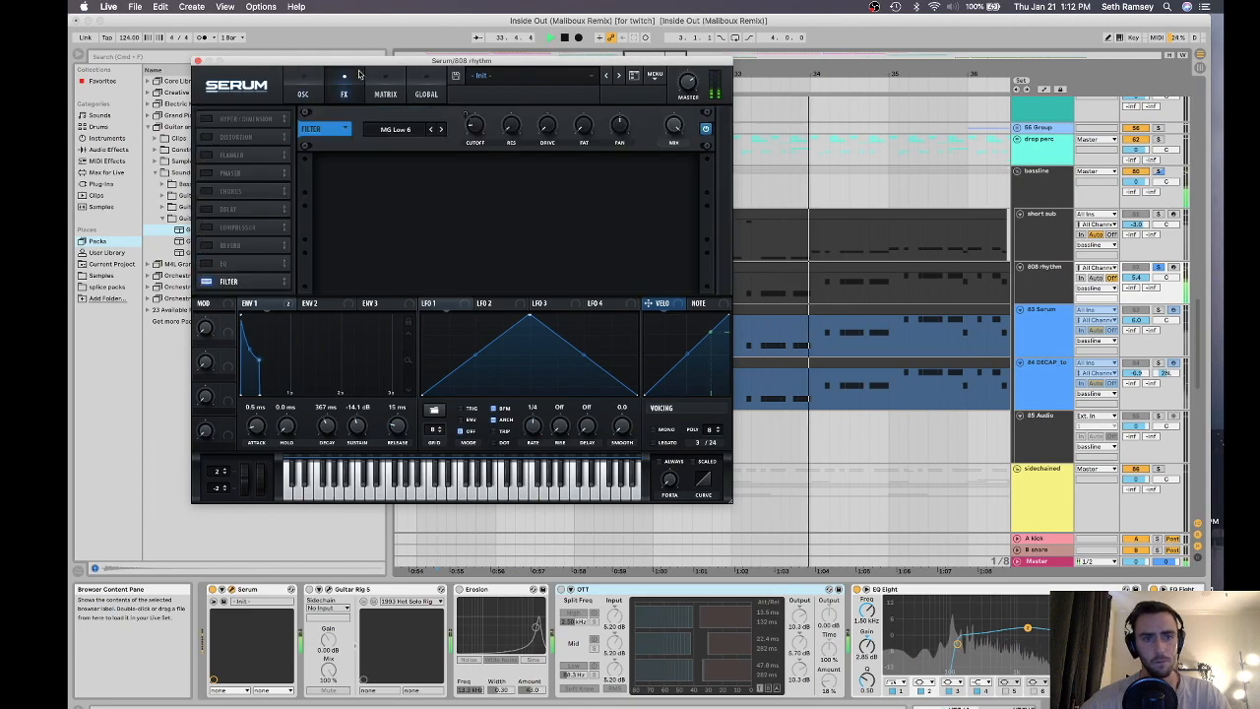
click(302, 93)
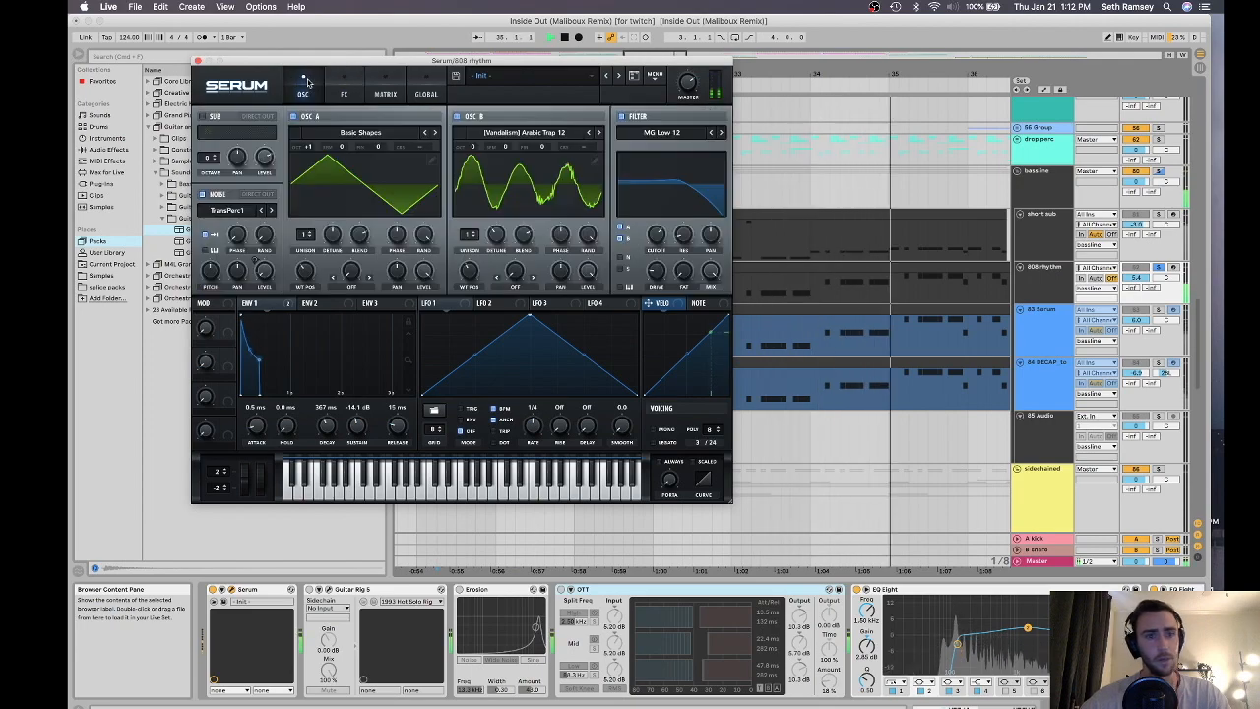
click(198, 61)
key(space)
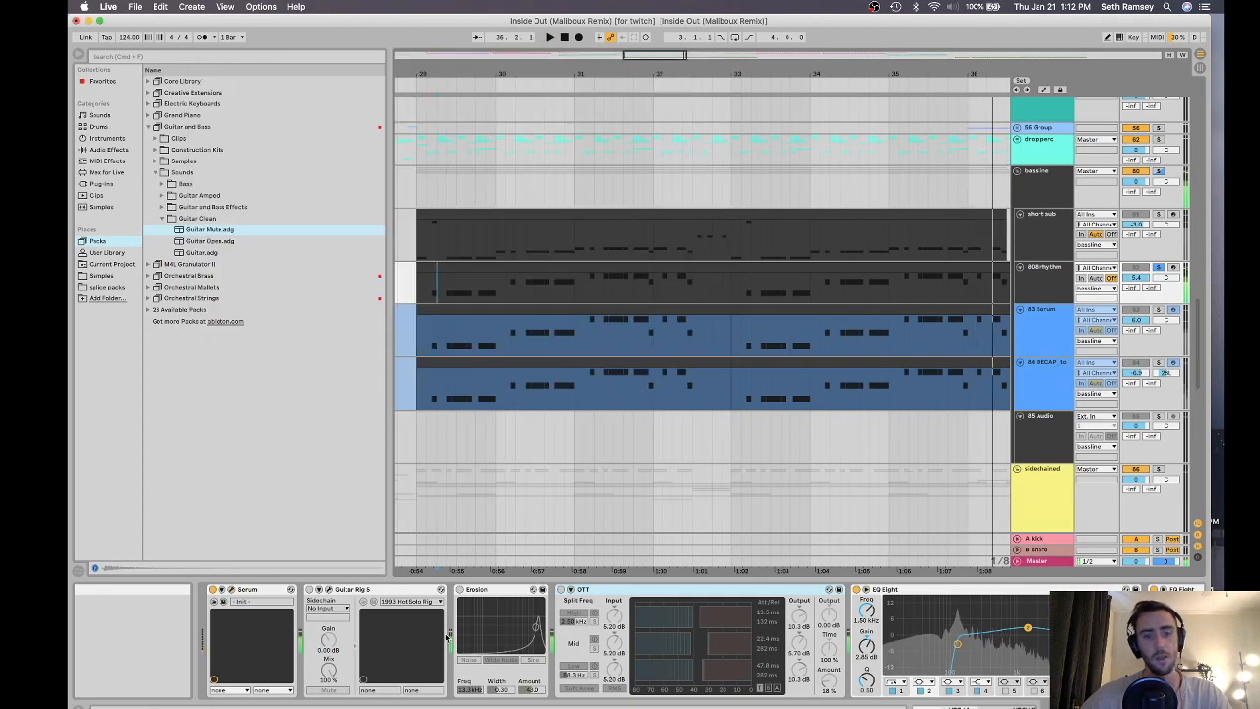
Open Guitar Rig 5, play the 808 rhythm track through its Wide Stereo Bass preset, and close the window
click(330, 589)
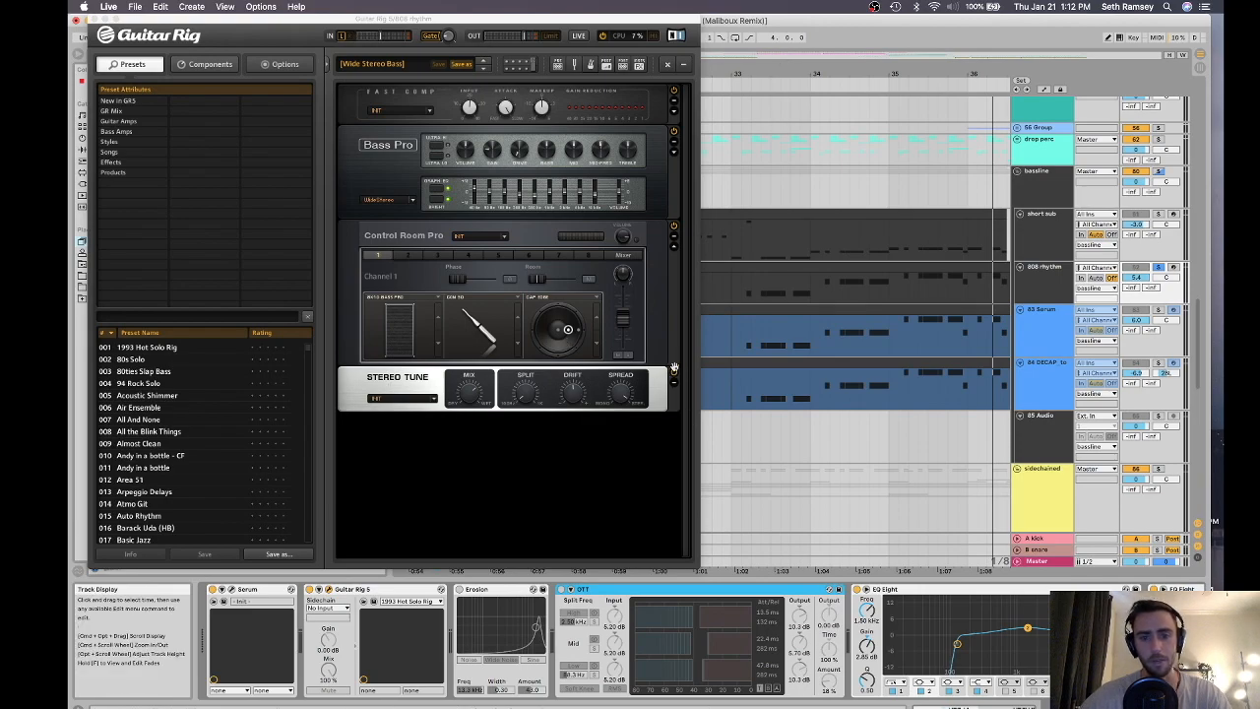
key(space)
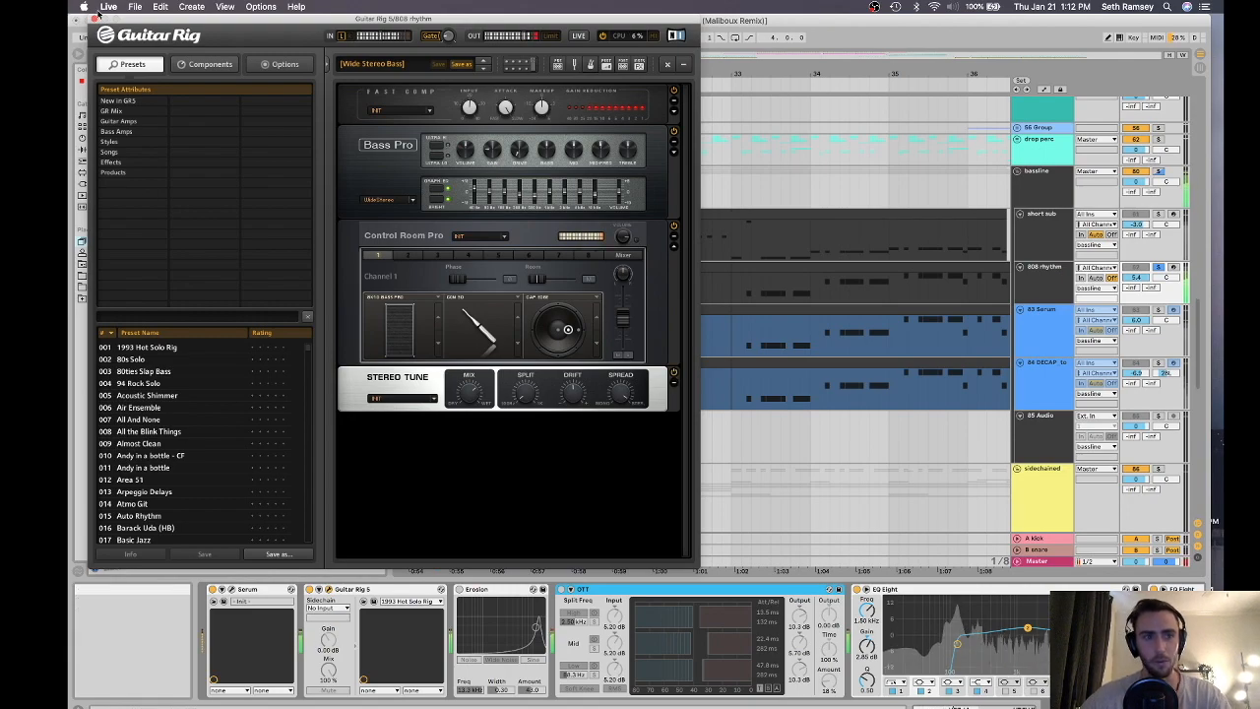
key(super+w)
key(space)
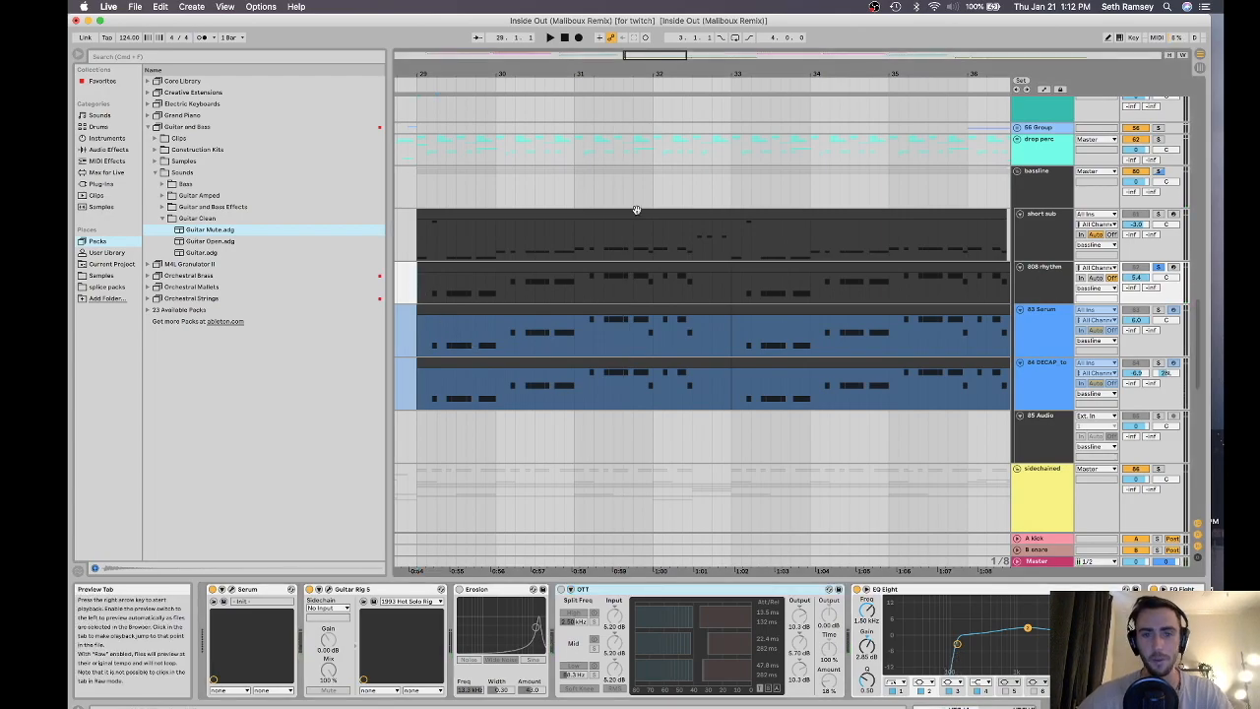
Turn the Erosion and OTT devices back on for the 808 rhythm track
click(1040, 257)
click(1052, 276)
click(1159, 268)
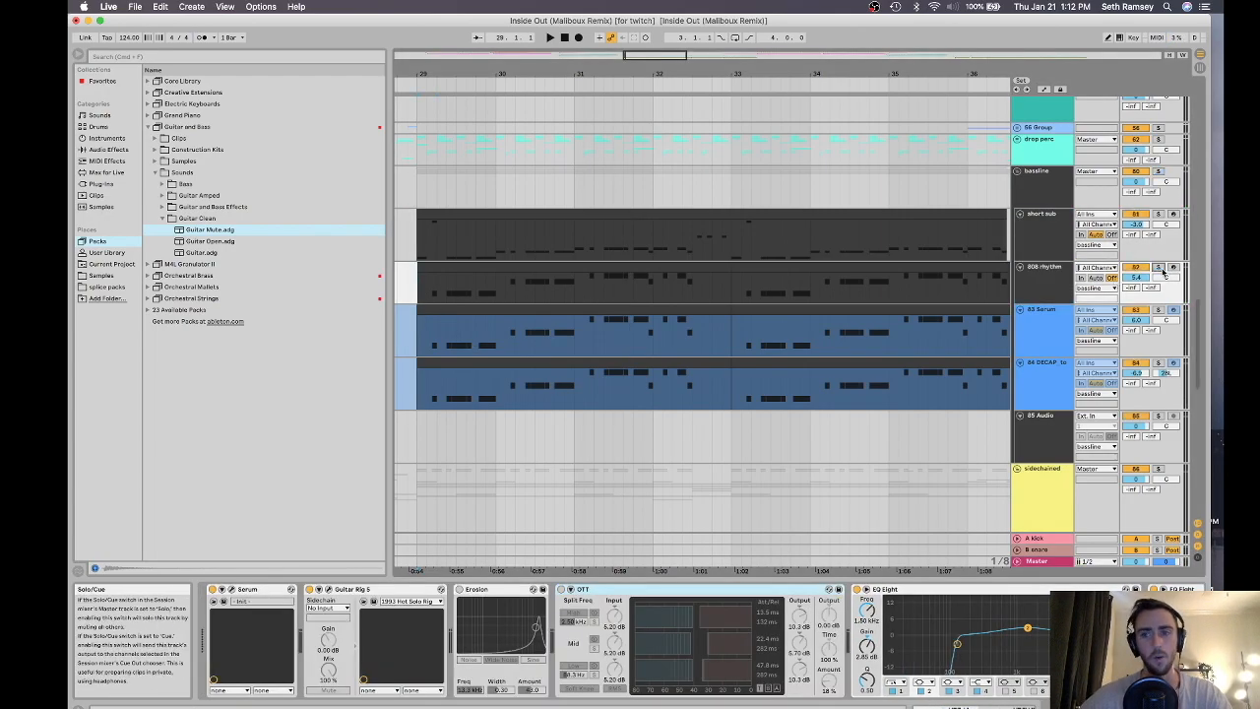
click(492, 588)
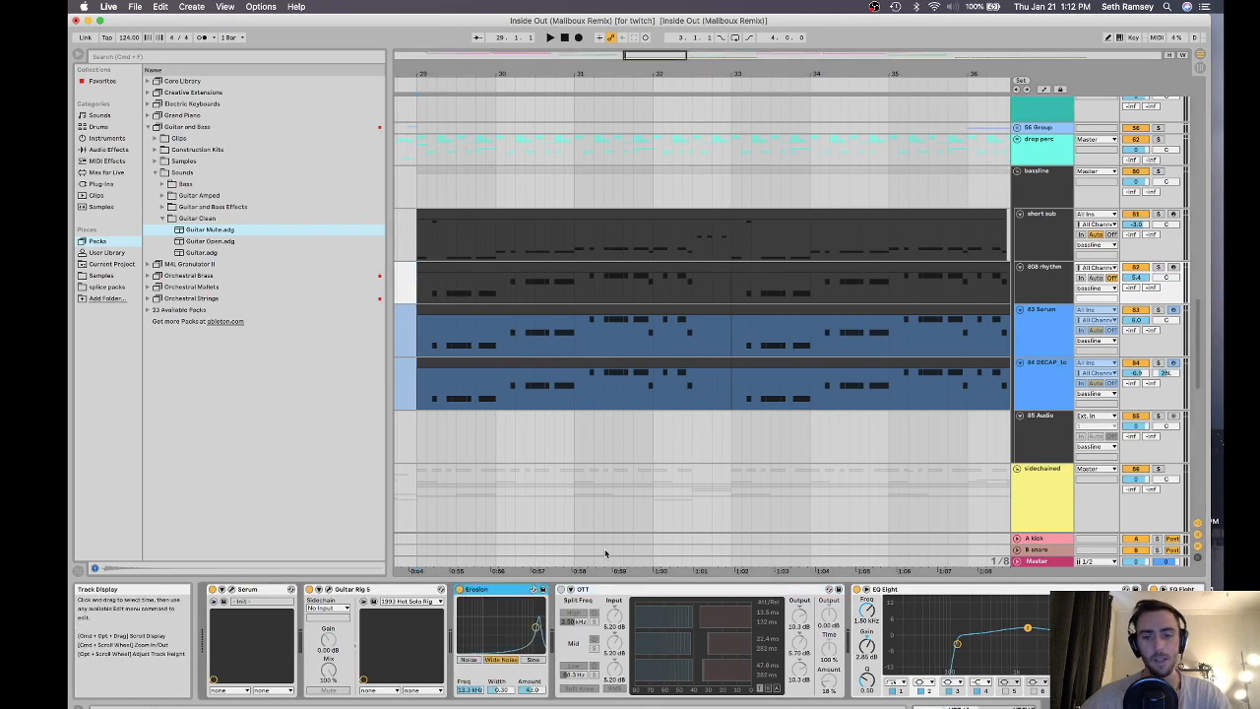
click(562, 590)
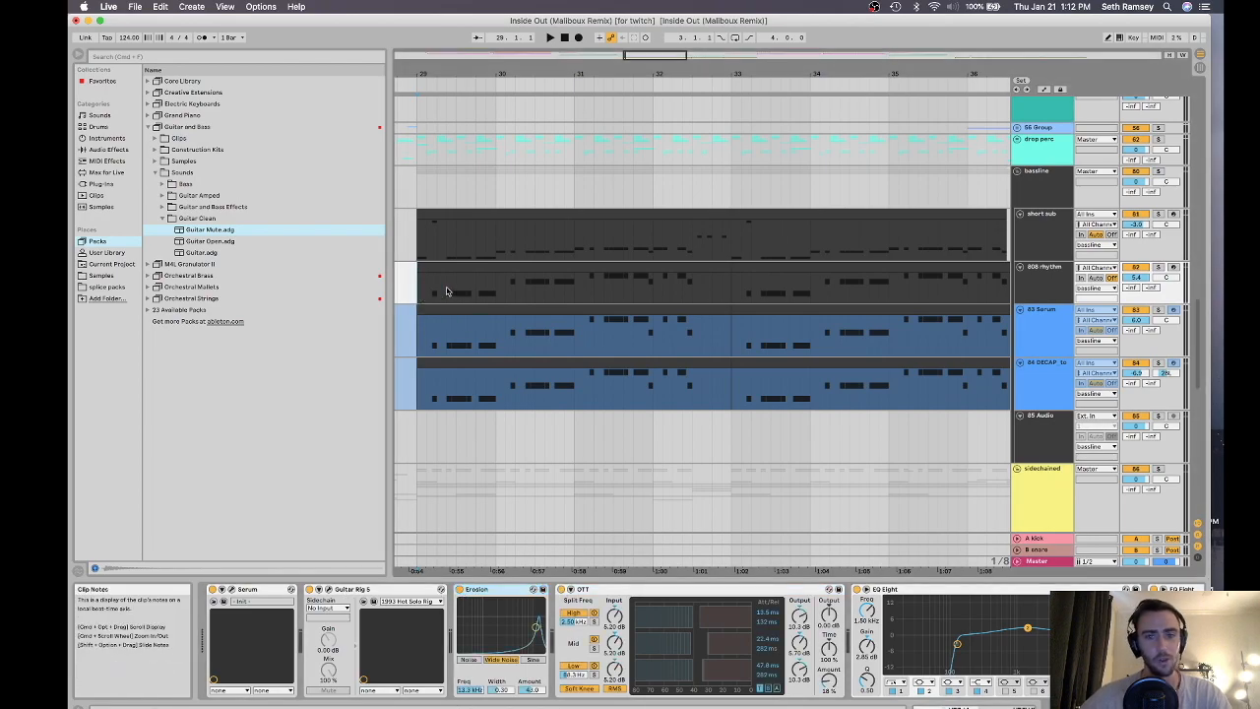
Solo the 808 rhythm track and play it from bar 29 with its effects active, stopping after about a bar
click(1158, 268)
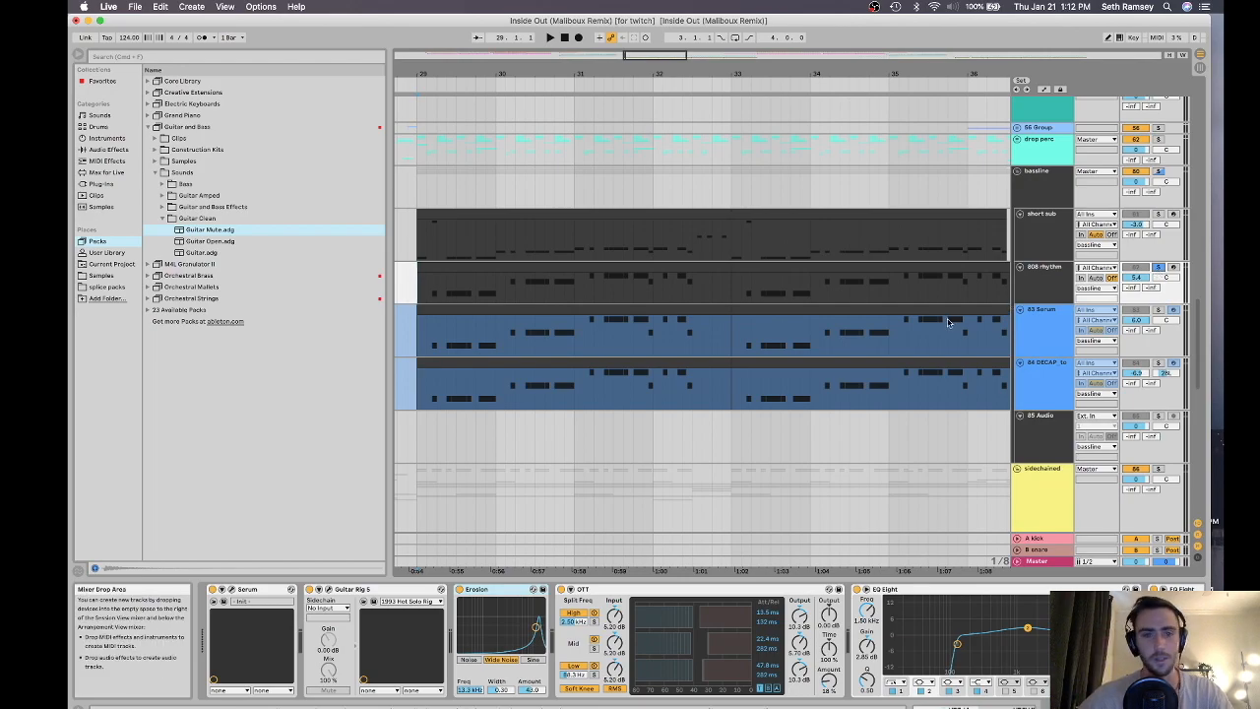
key(space)
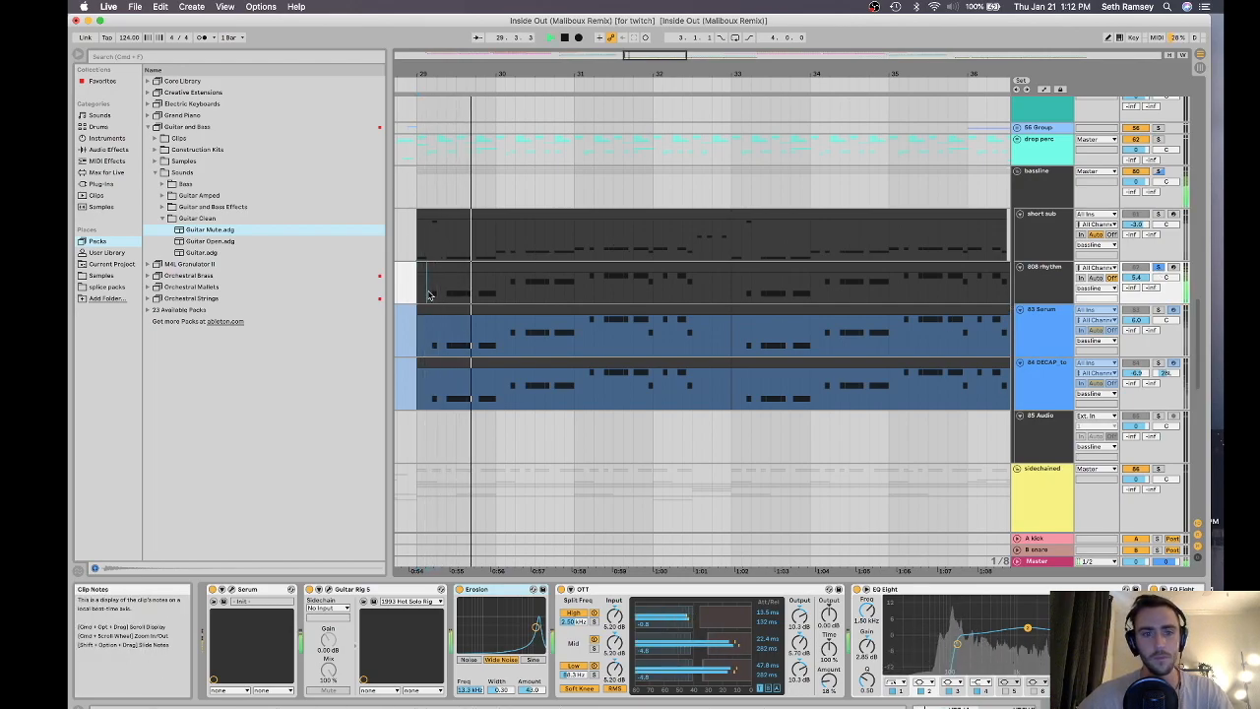
key(space)
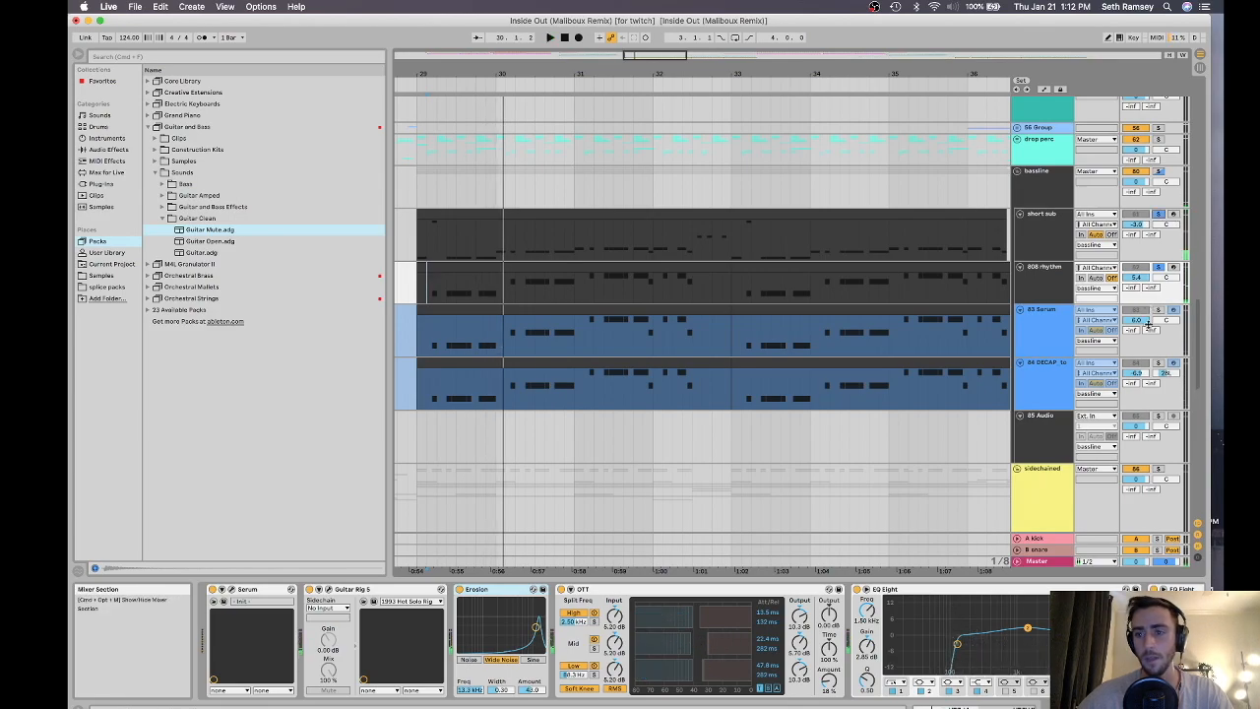
Unfreeze the 83 Serum track and place the playback start at bar 29
scroll(473, 313, down, 1)
scroll(473, 313, left, 2)
right_click(474, 313)
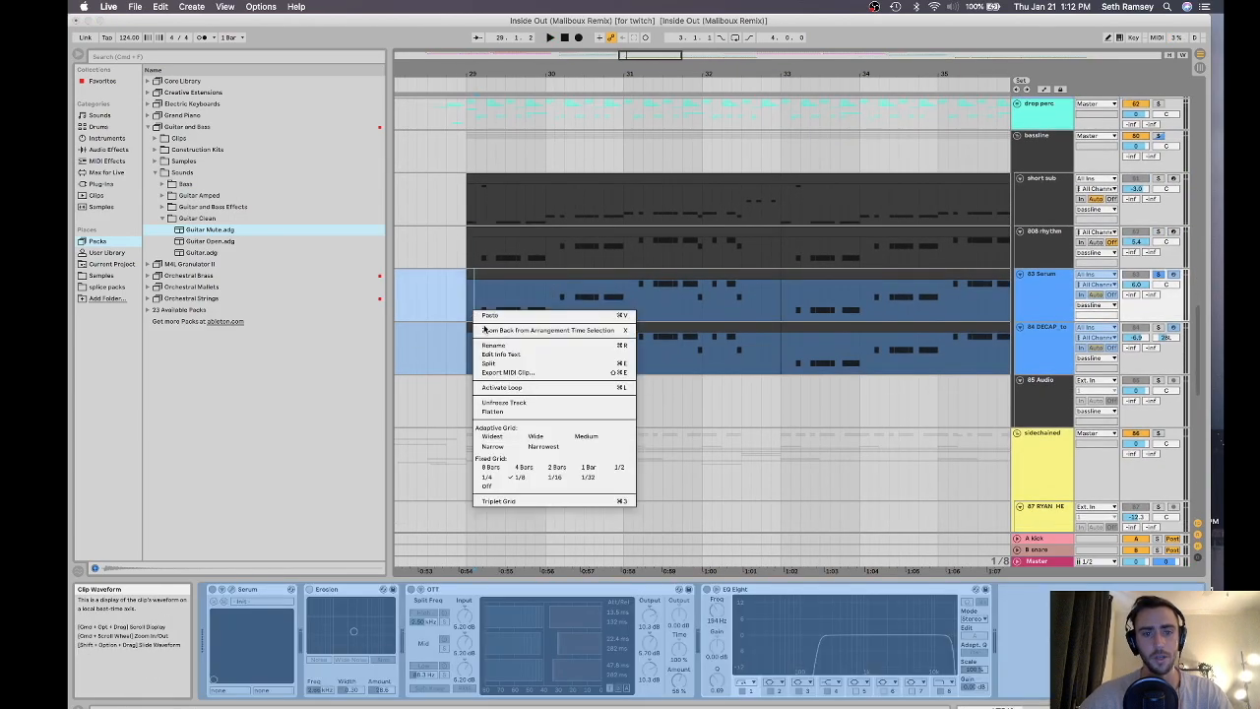
click(512, 402)
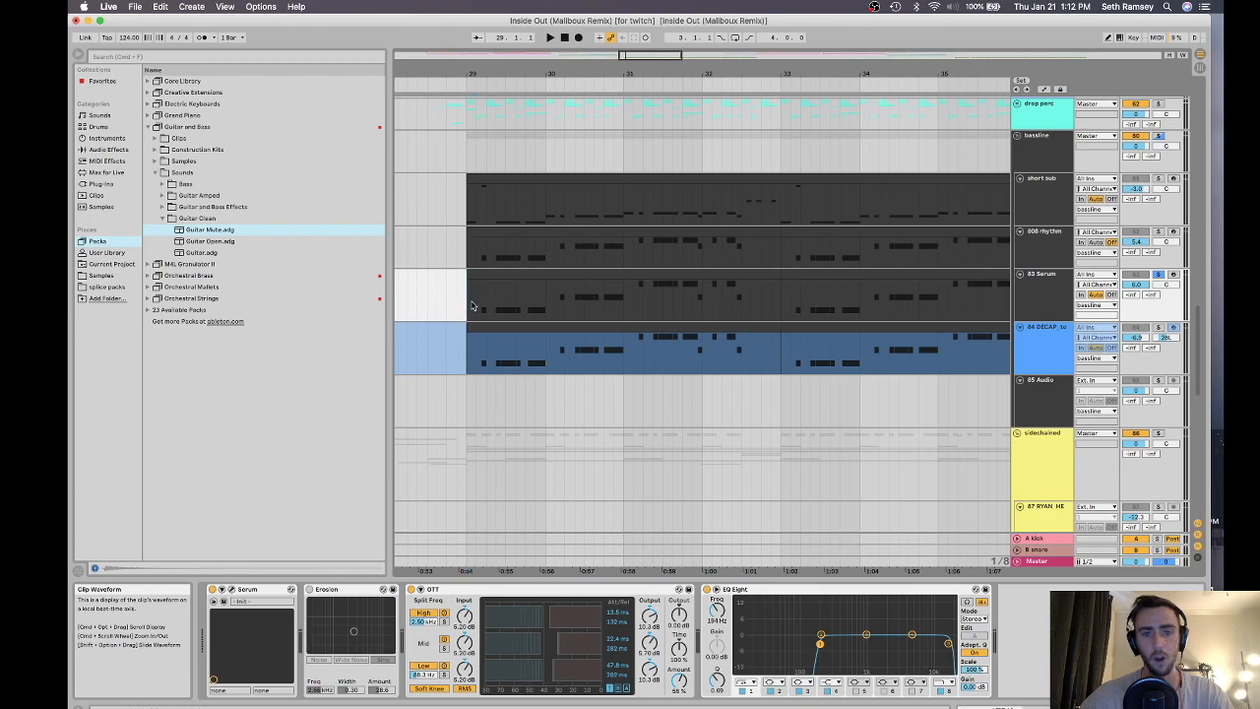
click(1008, 303)
click(1033, 303)
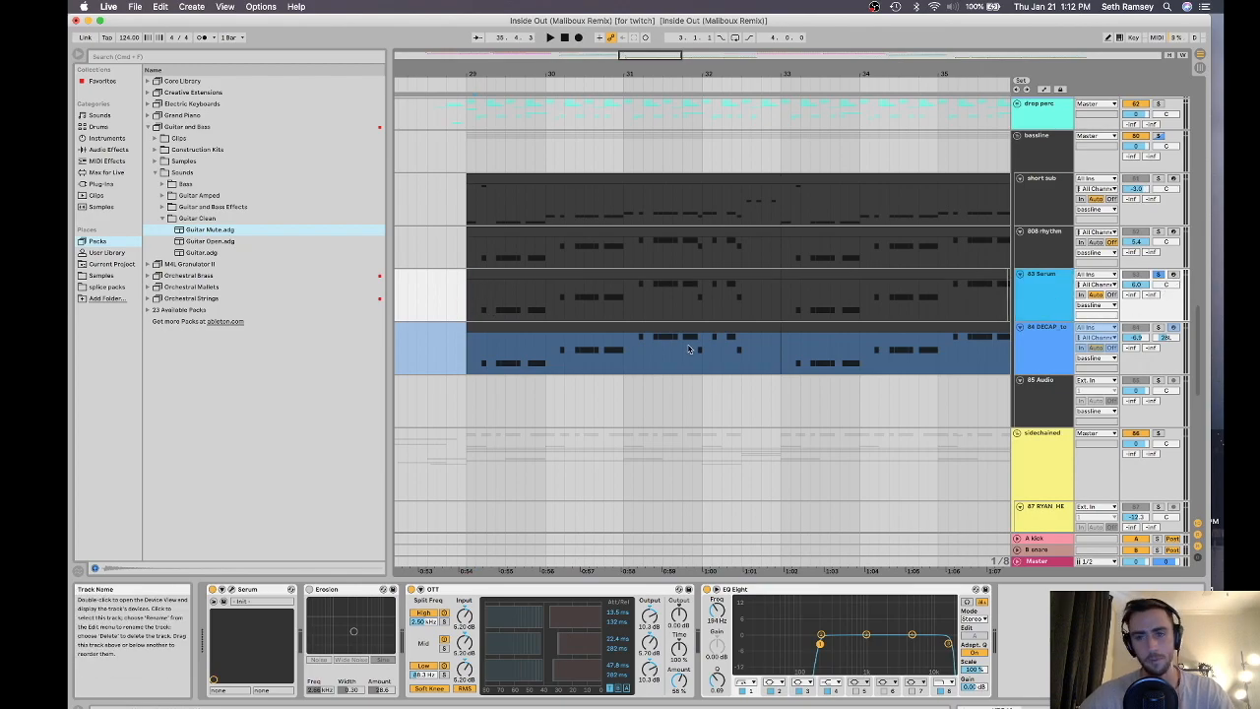
click(533, 285)
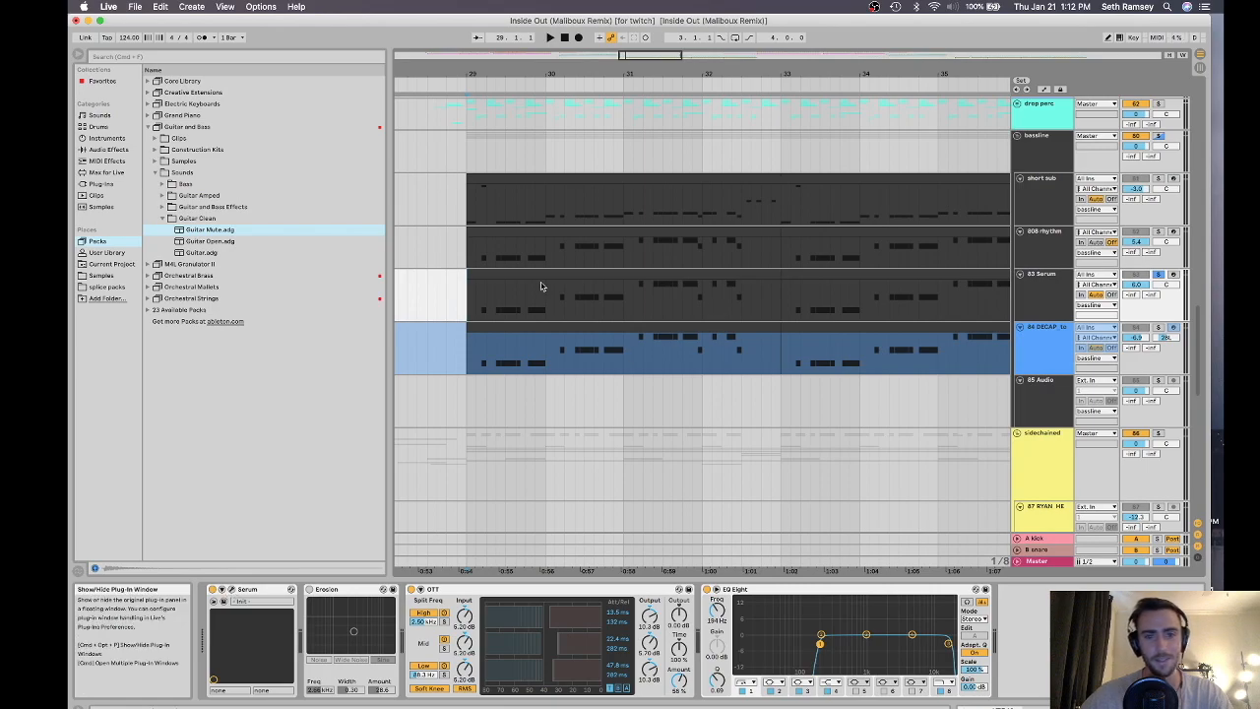
Open the 83 Serum track's synth, show Oscillator A's Basic Mg wavetable and LFO 1 curve, and close the window
key(super+alt+p)
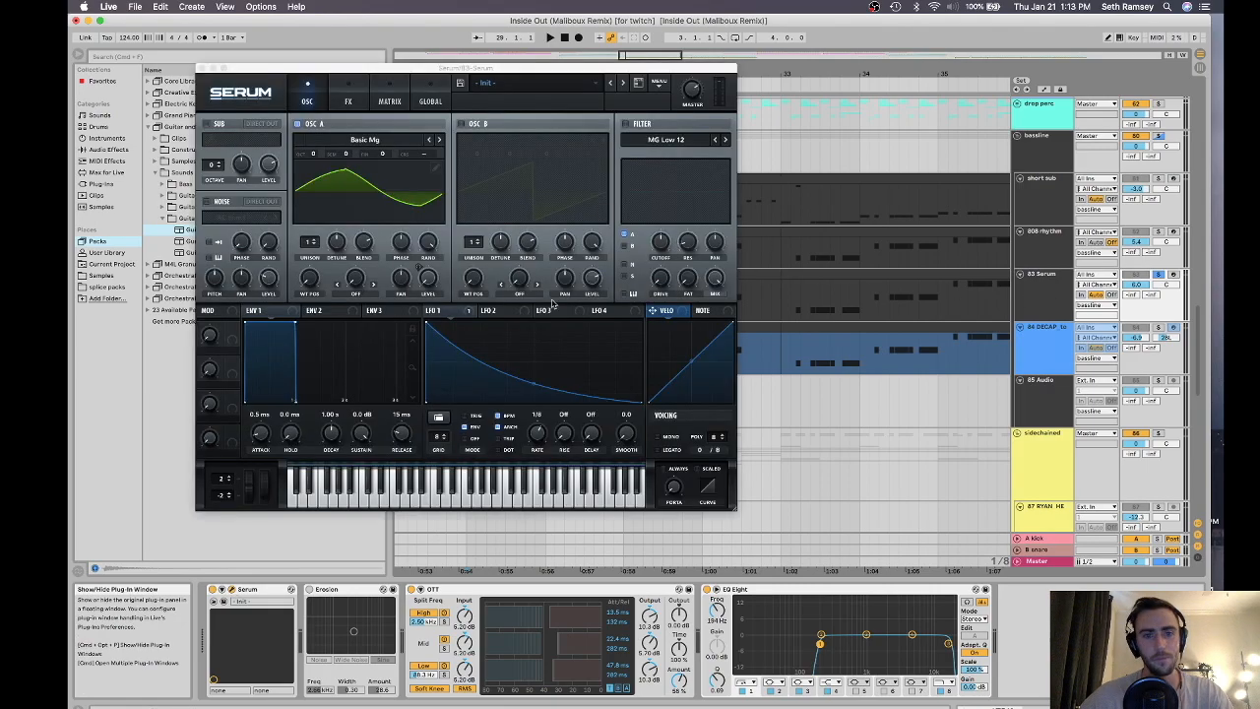
click(335, 85)
click(302, 98)
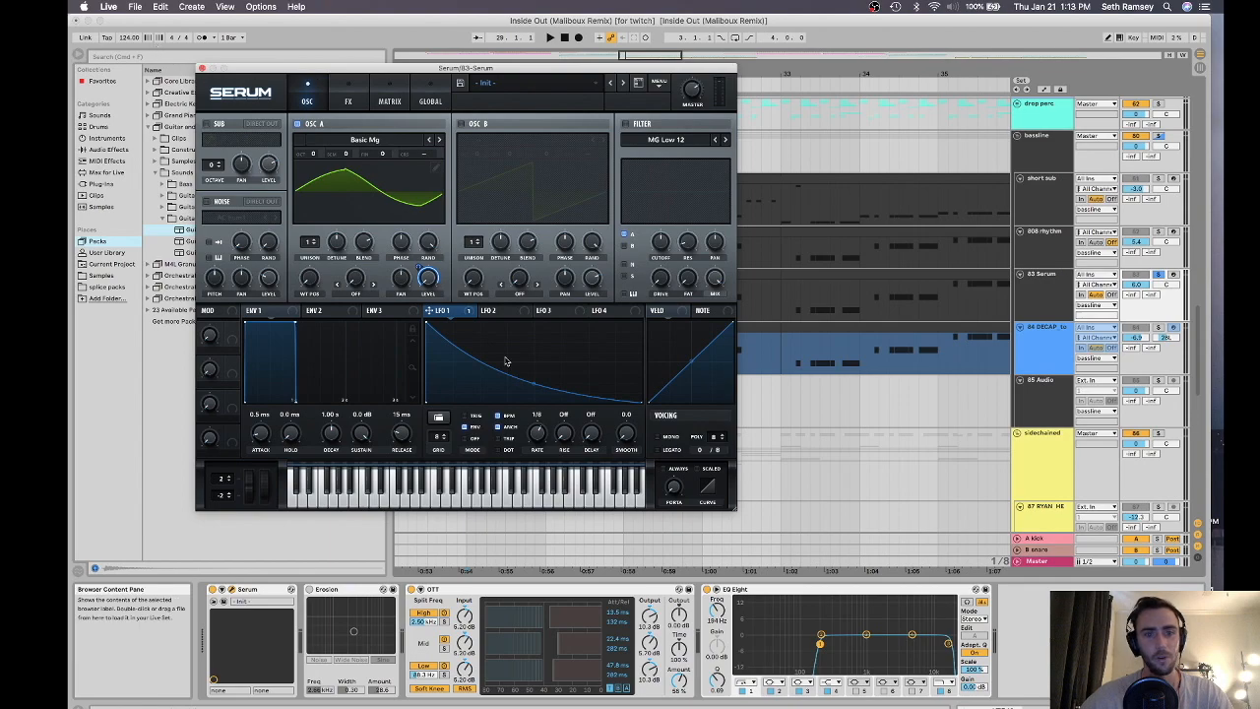
click(385, 141)
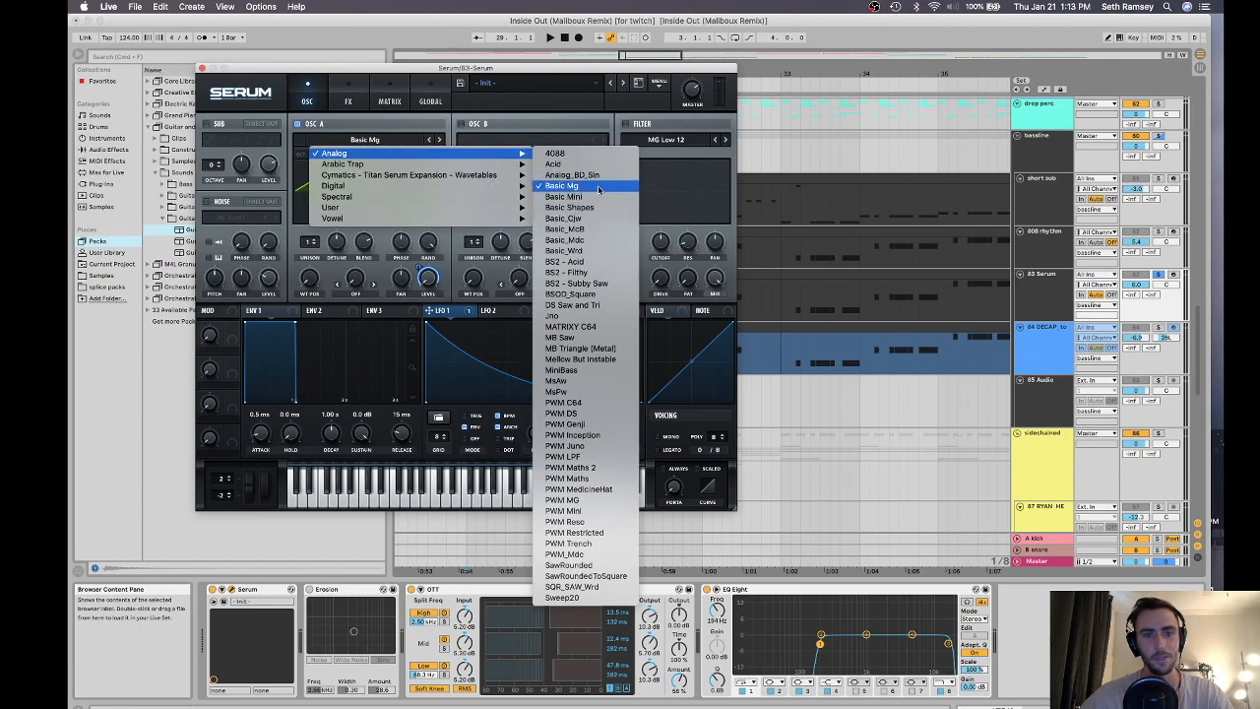
click(483, 366)
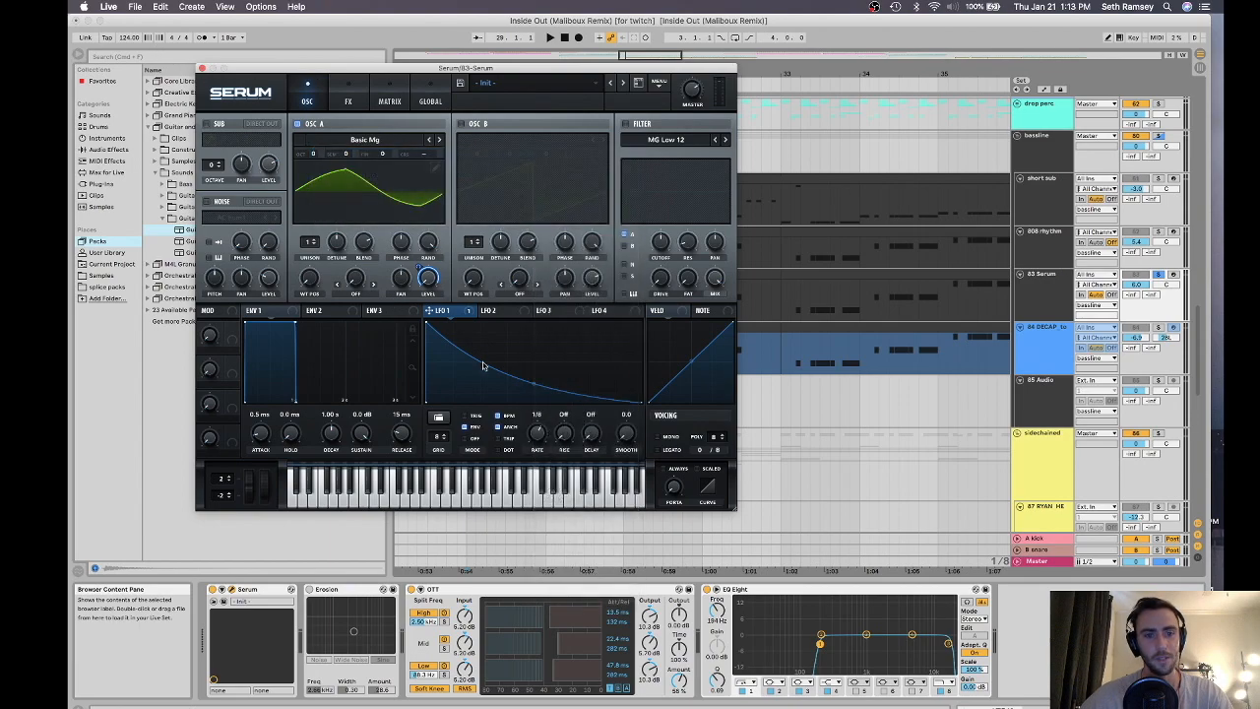
click(201, 68)
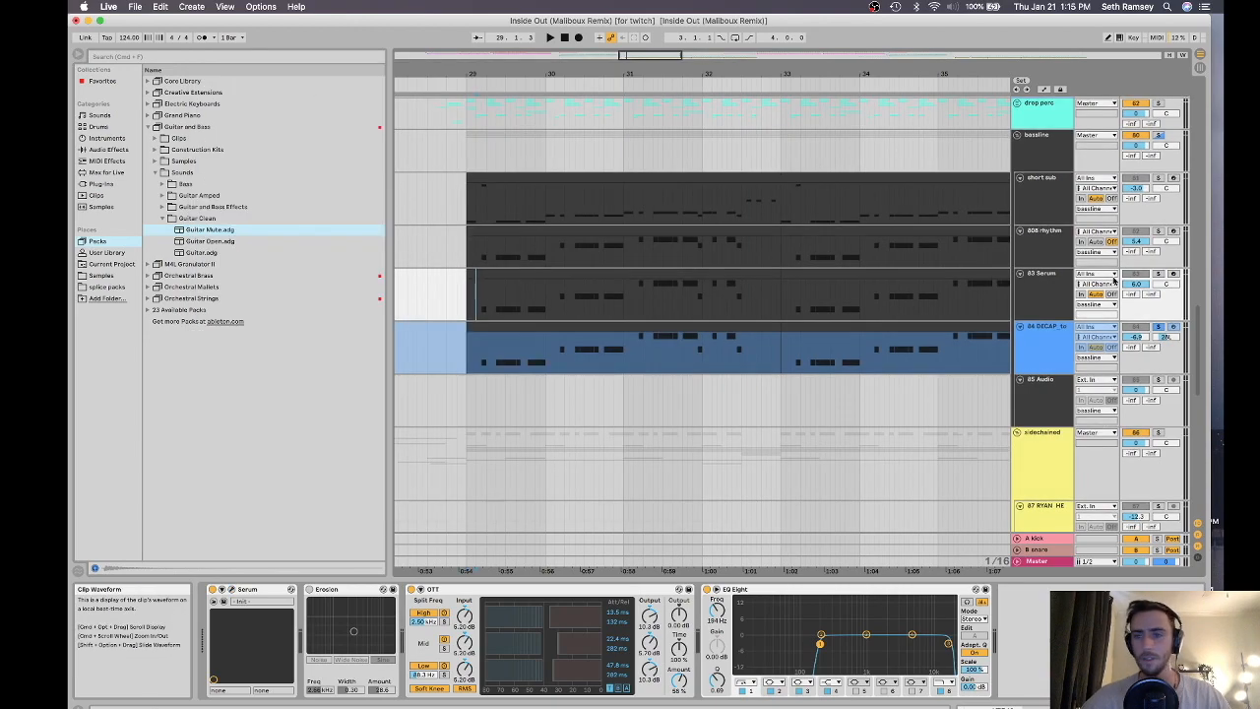
Play the short sub, 808 rhythm and 83 Serum tracks together, stop, and unfreeze the 84 DECAP track
key(space)
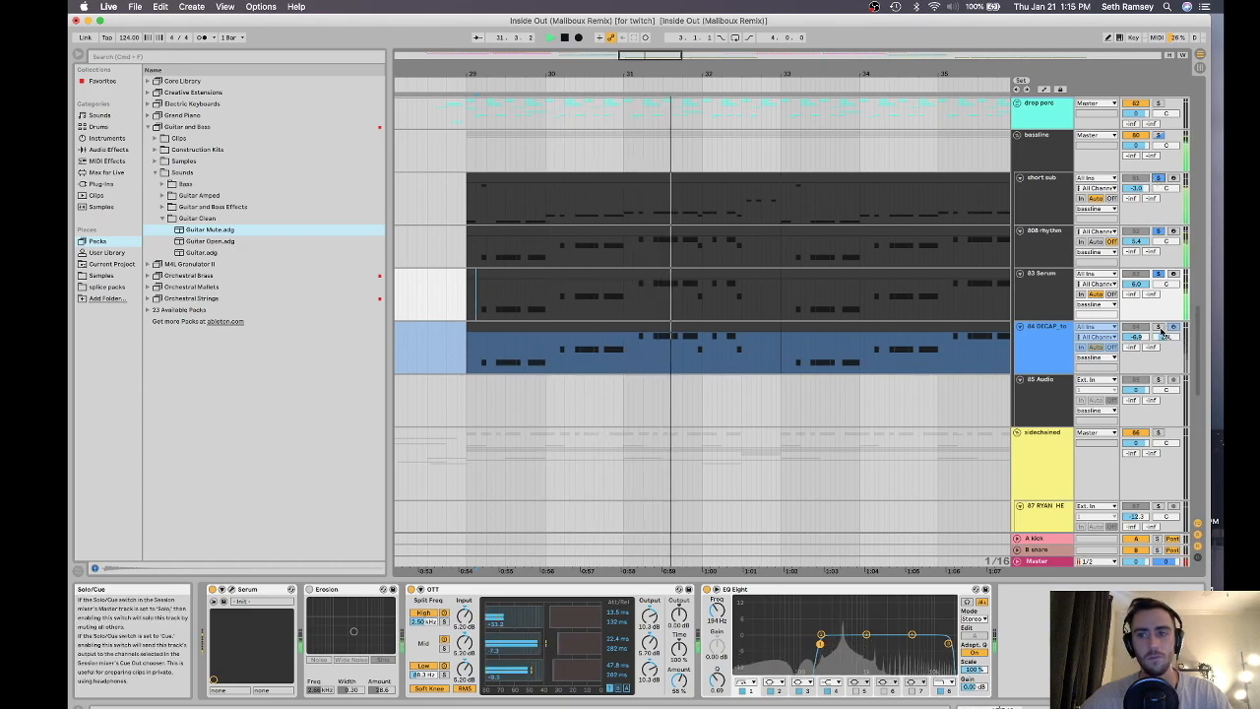
key(space)
click(459, 357)
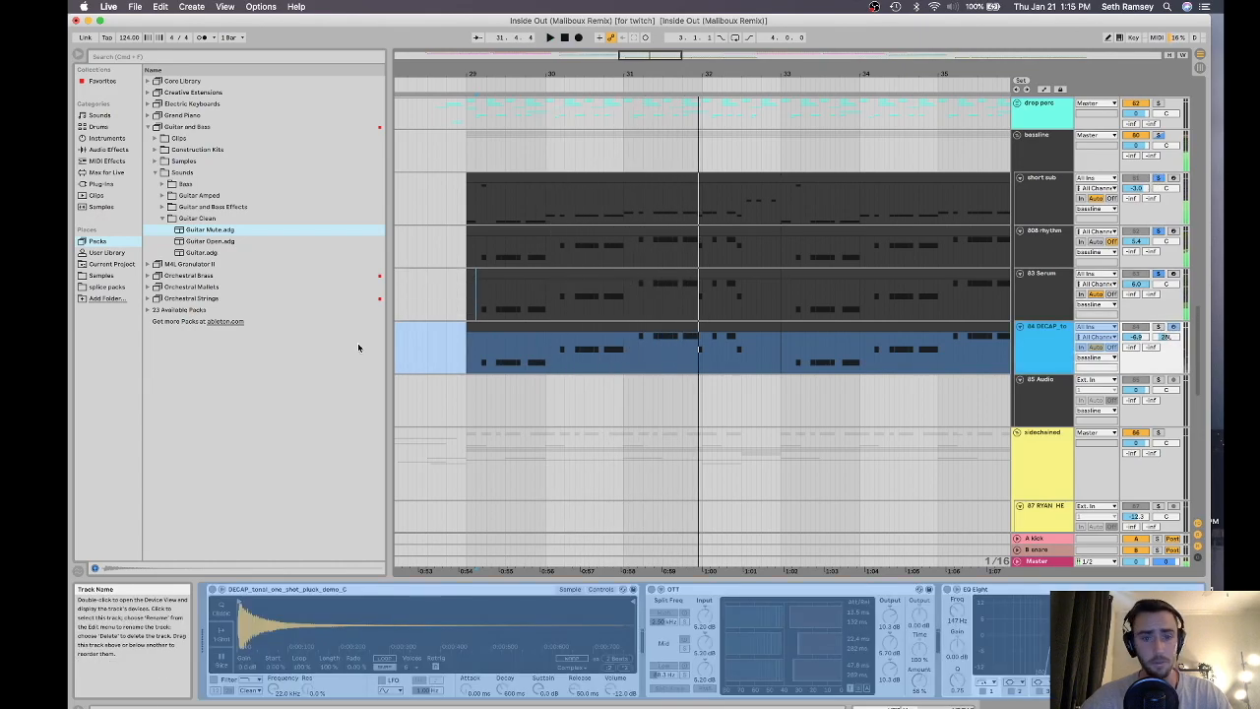
right_click(468, 356)
click(503, 426)
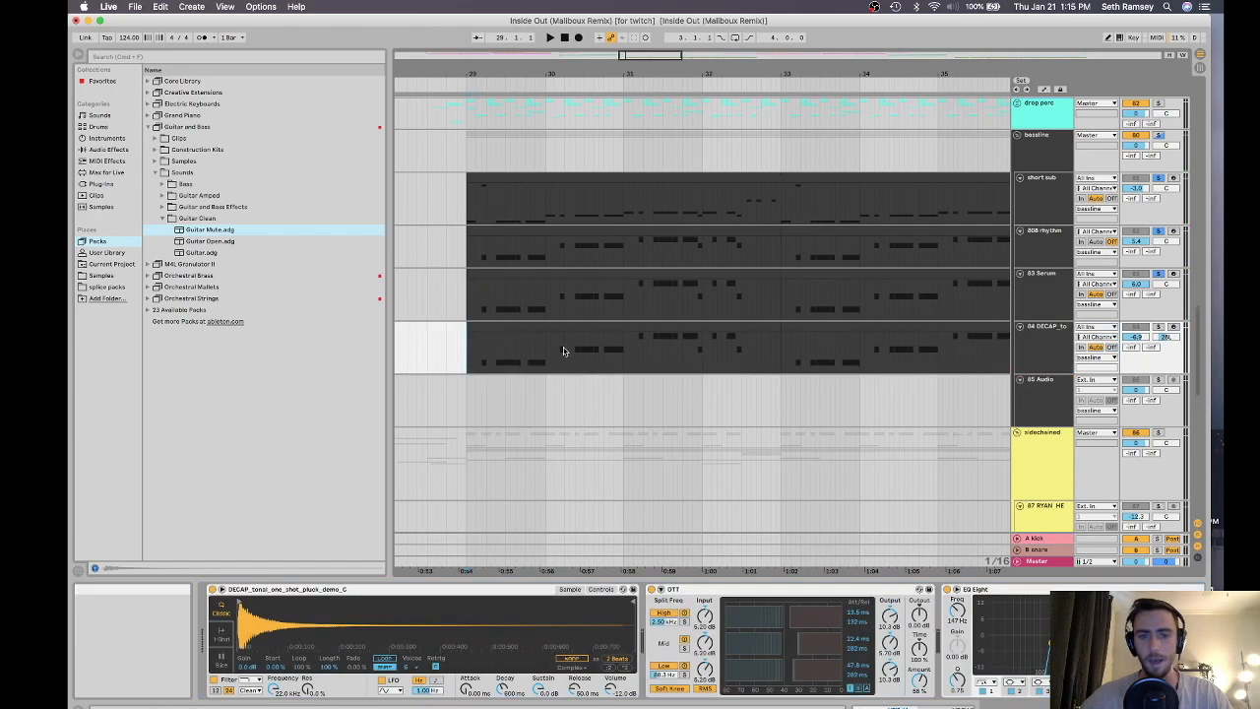
Play the 84 DECAP track soloed from bar 29 and add the other three bassline tracks to the solo
click(1159, 328)
key(space)
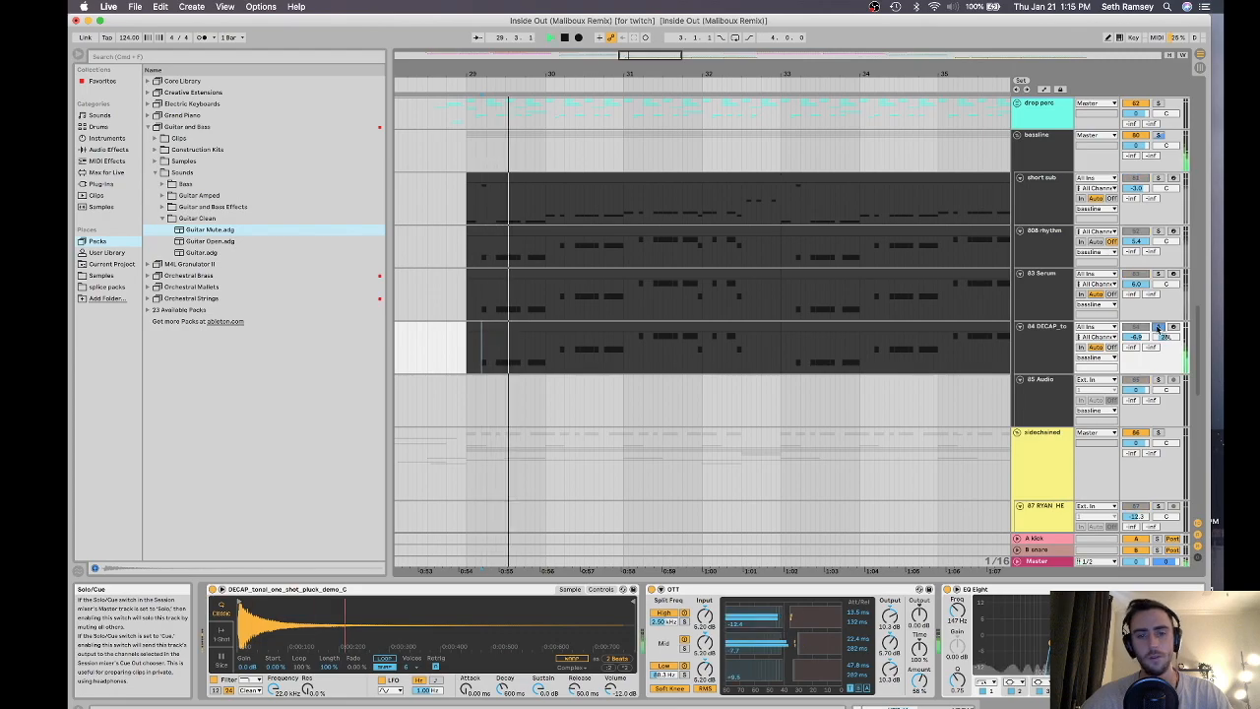
super+click(1159, 274)
super+click(1159, 227)
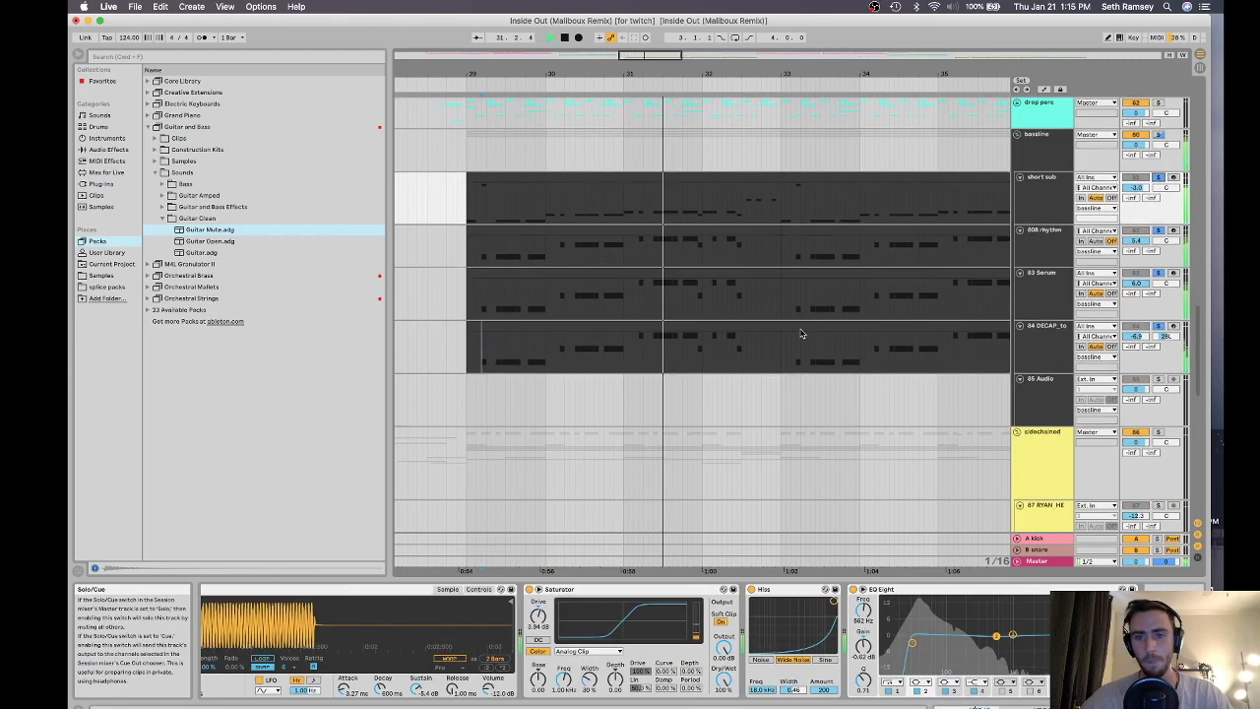
Stop playback, clear the individual bass track solos, and fold the bassline group to solo it as a whole
scroll(896, 353, down, 5)
scroll(885, 248, up, 5)
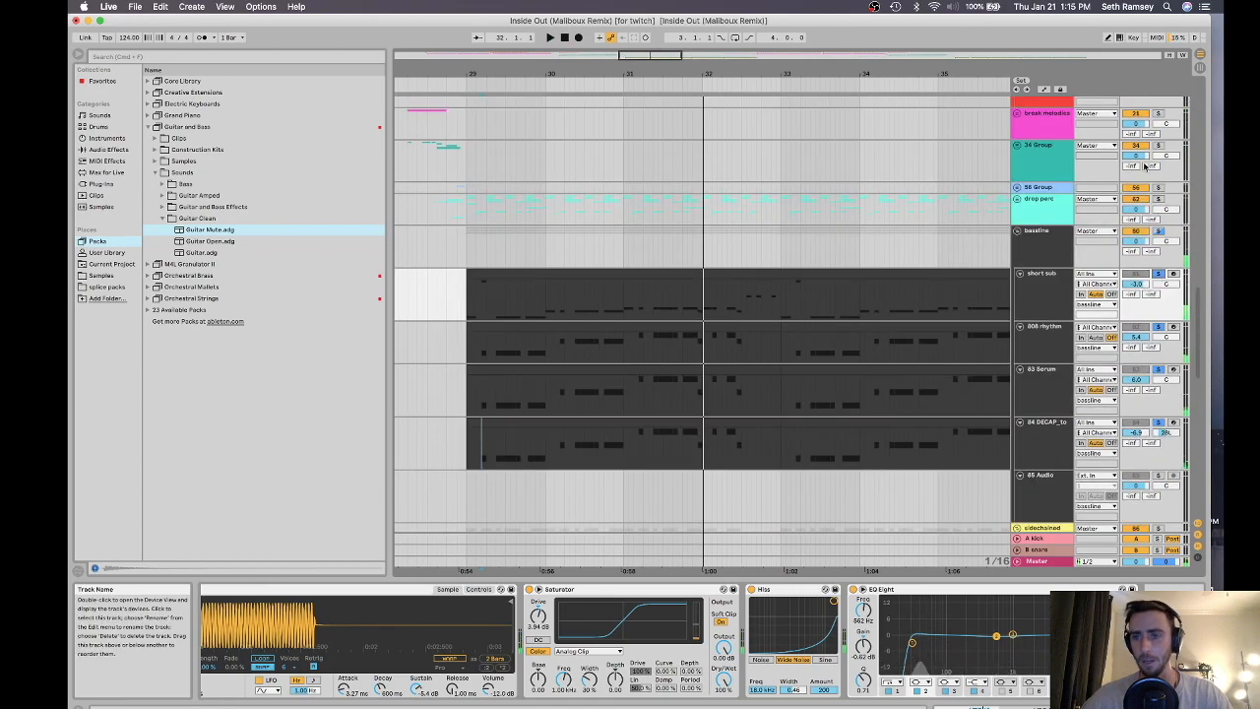
scroll(849, 308, down, 3)
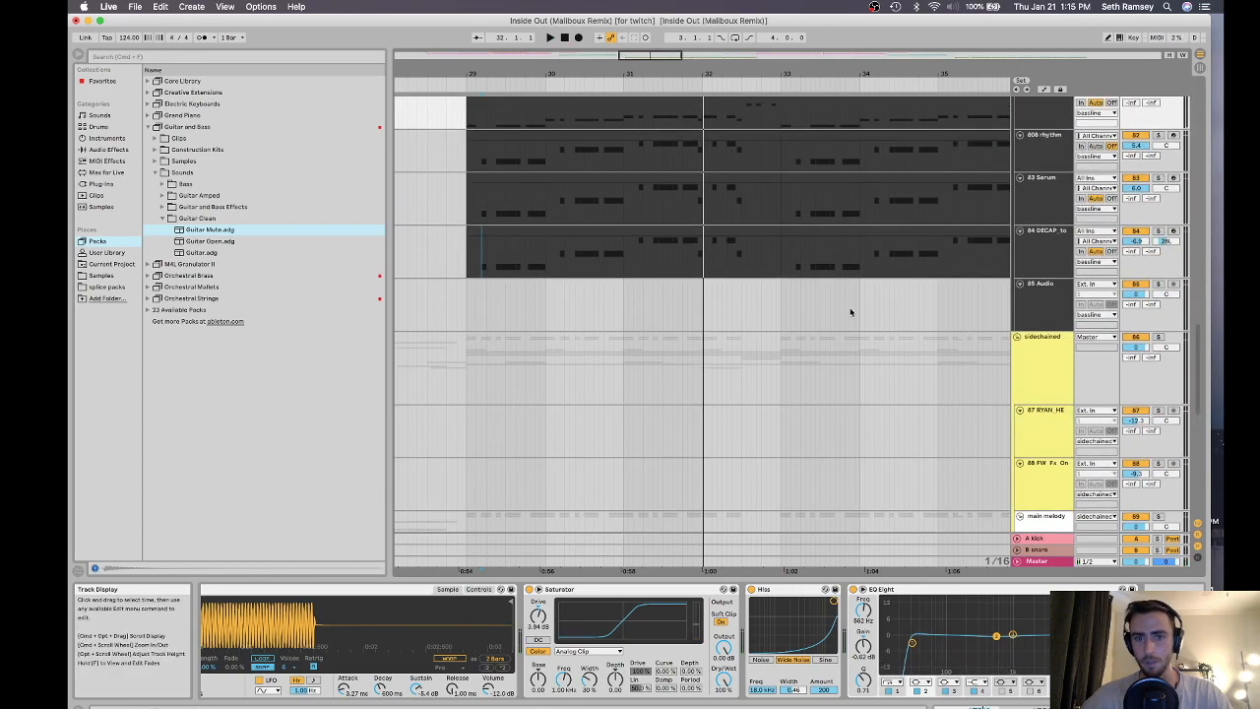
scroll(849, 307, up, 5)
click(1132, 292)
scroll(661, 342, down, 10)
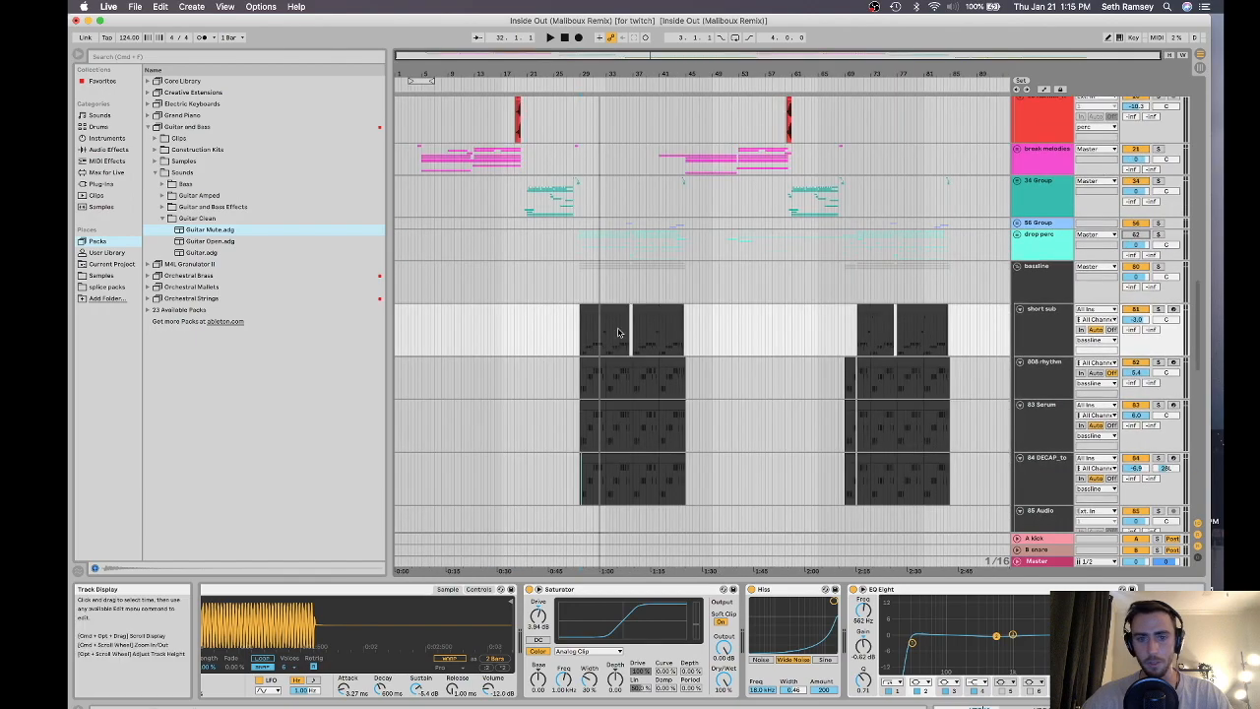
click(1017, 267)
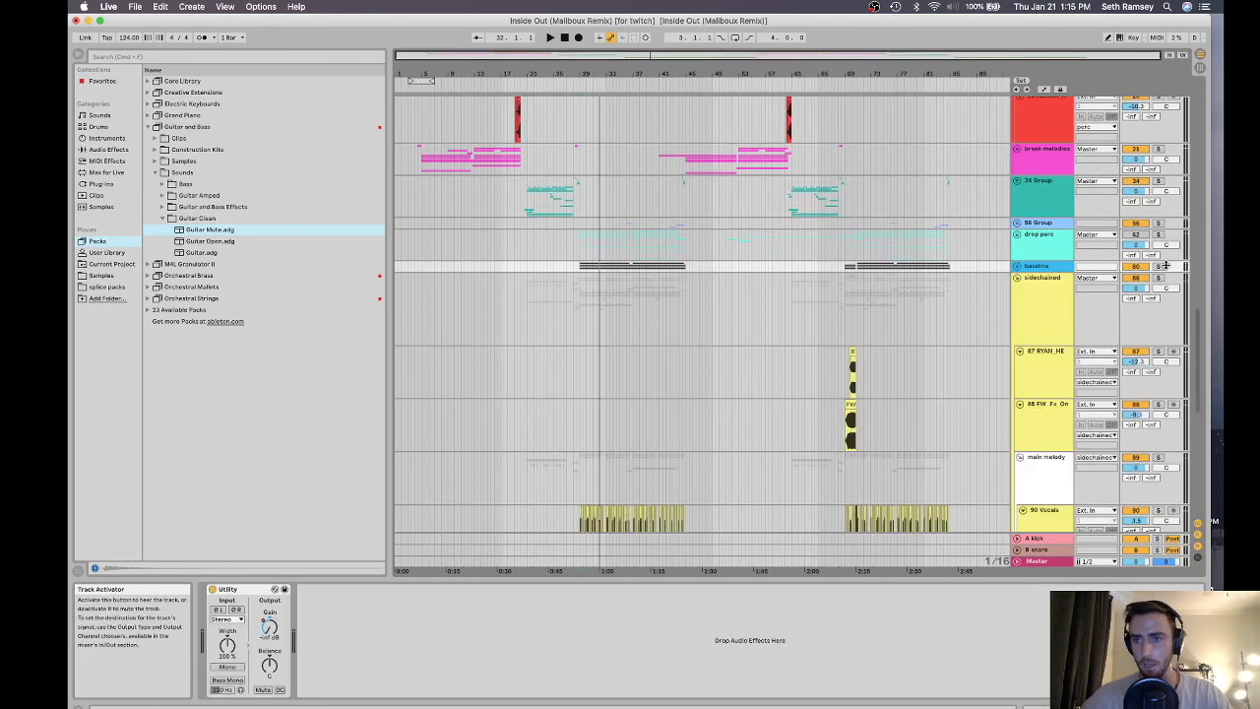
Solo the stab group inside the sidechained group alongside the bassline and play from bar 29
click(1020, 278)
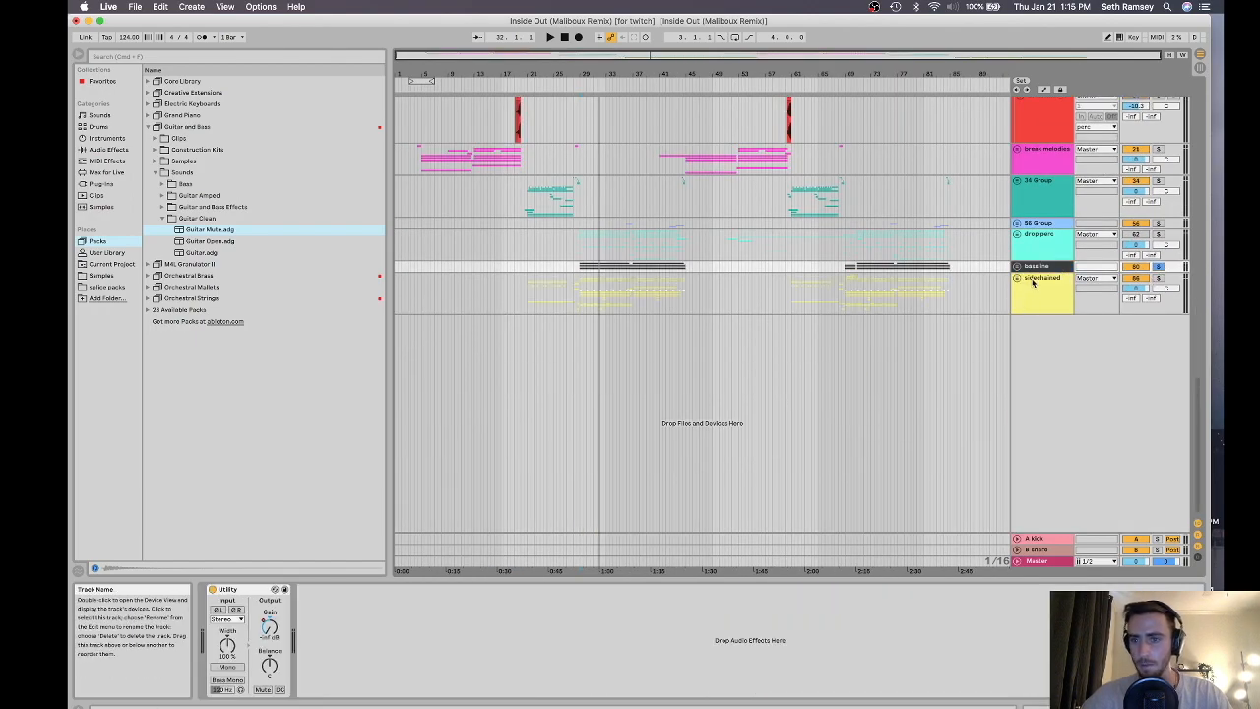
click(1020, 279)
scroll(689, 296, down, 5)
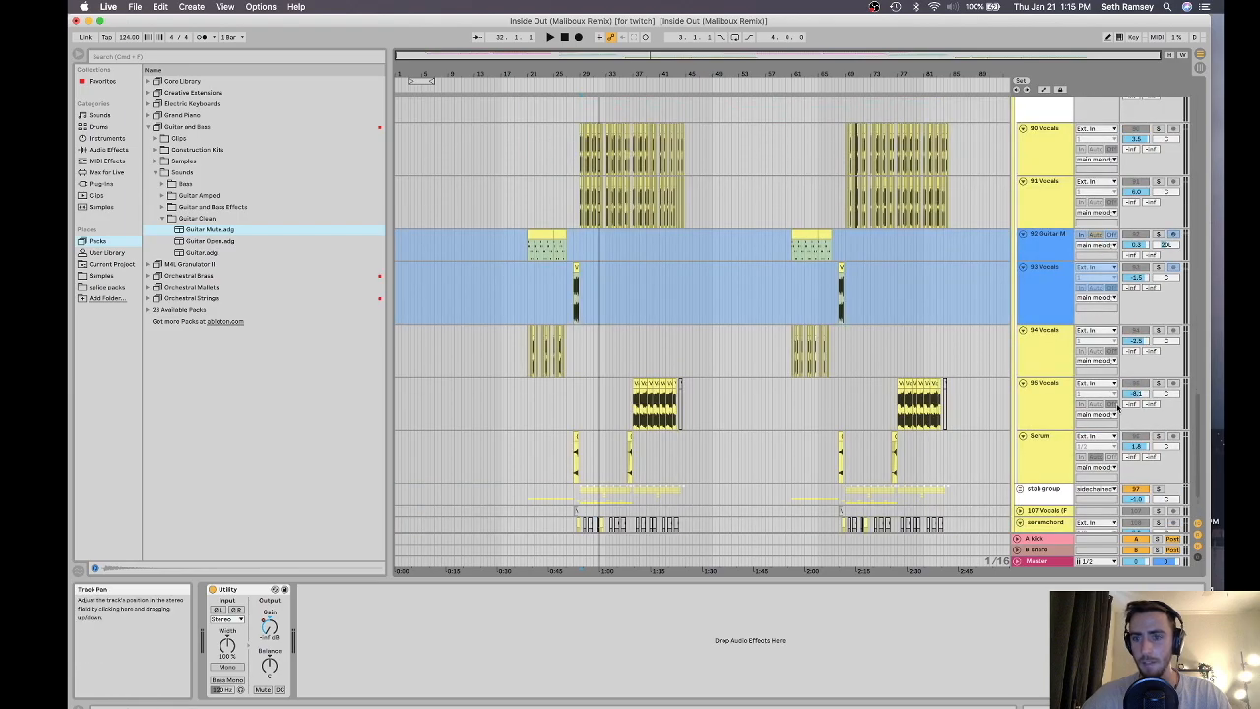
scroll(1157, 482, down, 1)
click(1158, 483)
key(space)
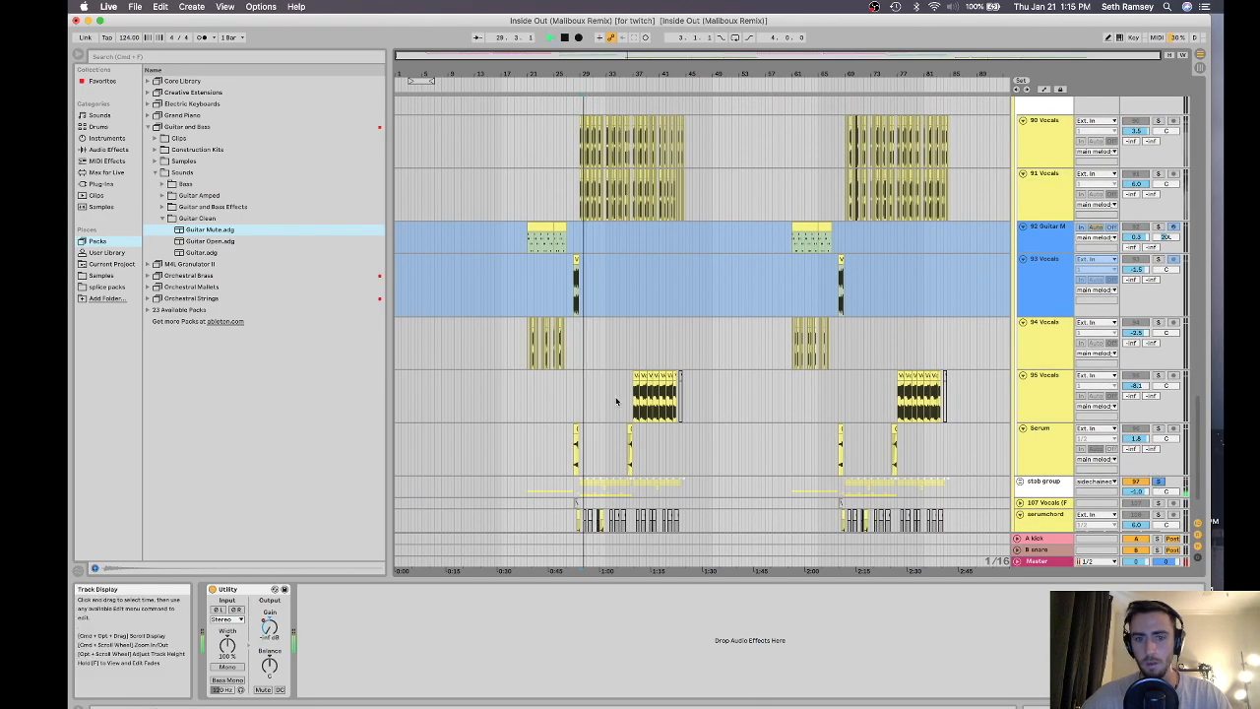
scroll(577, 366, up, 5)
click(594, 343)
key(space)
key(space)
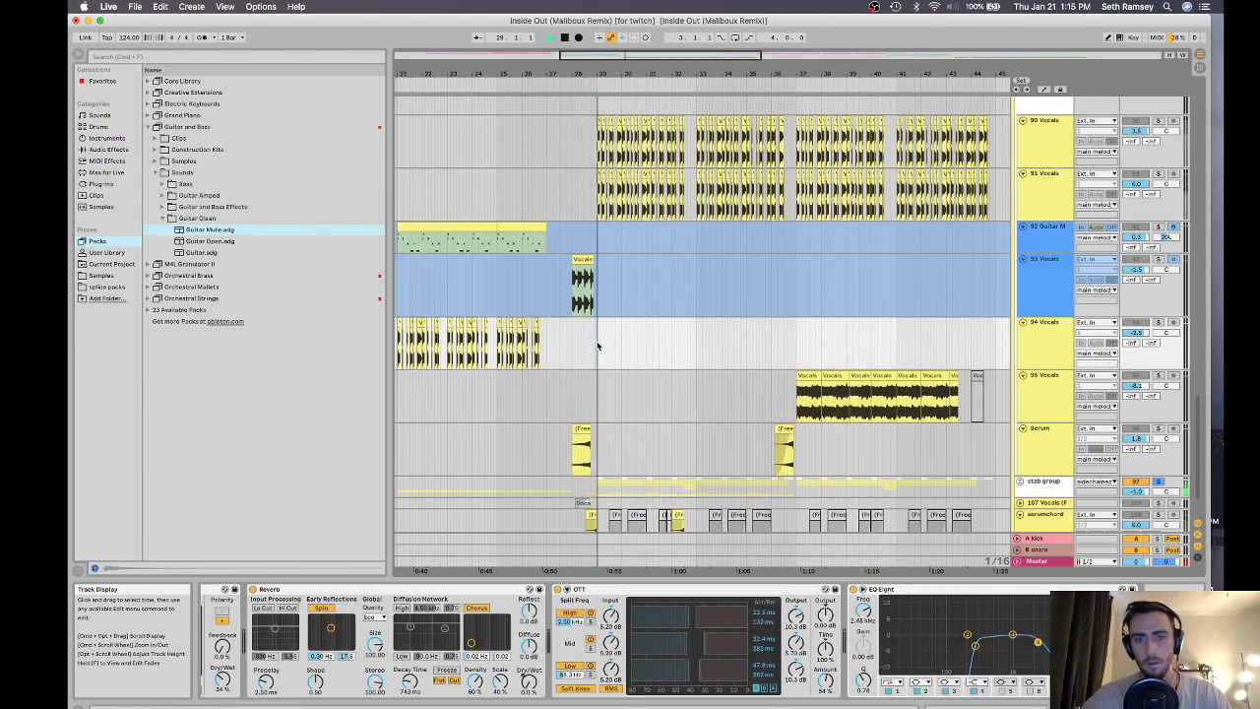
Add the main melody group to the solo and look through the sidechained tracks while everything plays together
scroll(675, 440, up, 2)
scroll(675, 438, up, 3)
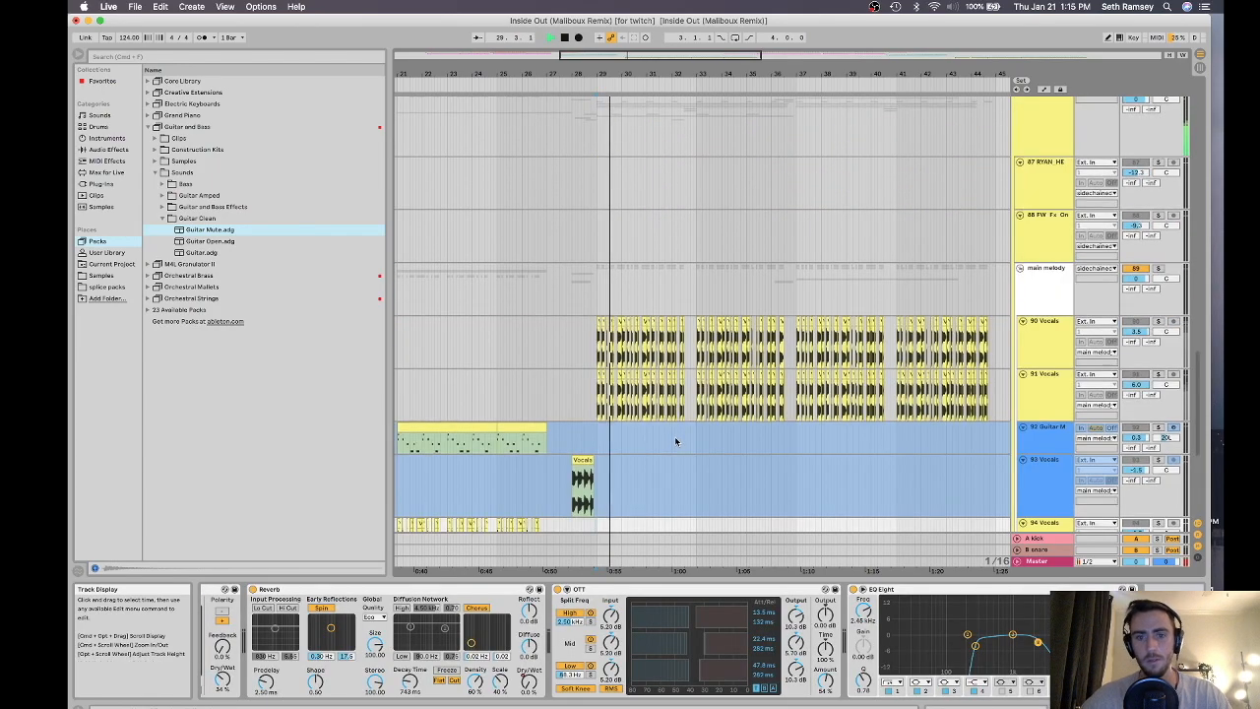
click(1159, 269)
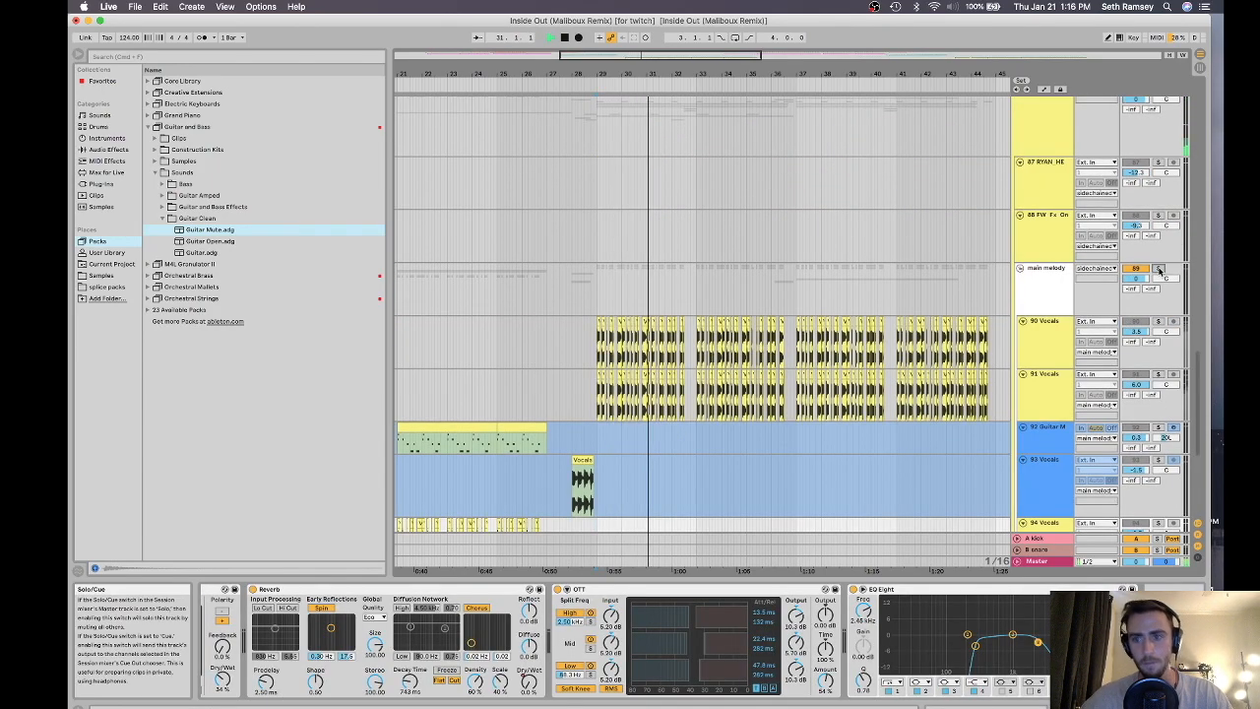
scroll(721, 397, up, 1)
scroll(748, 406, up, 1)
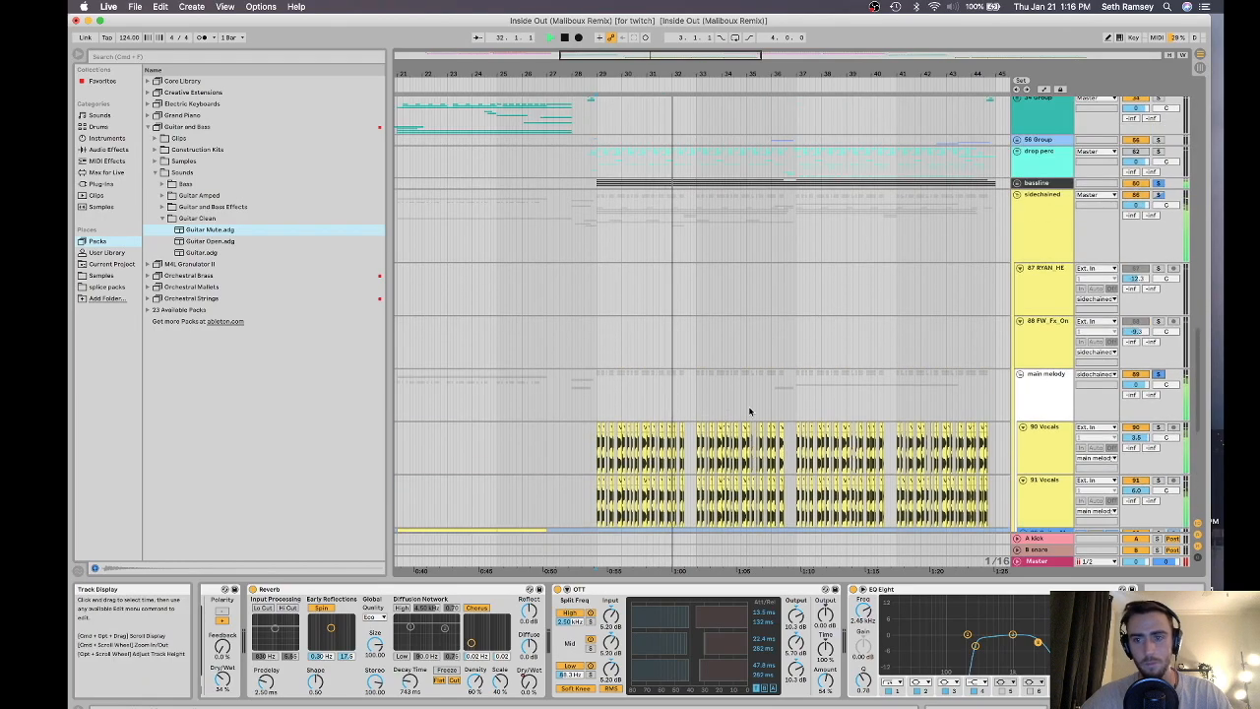
scroll(685, 387, down, 7)
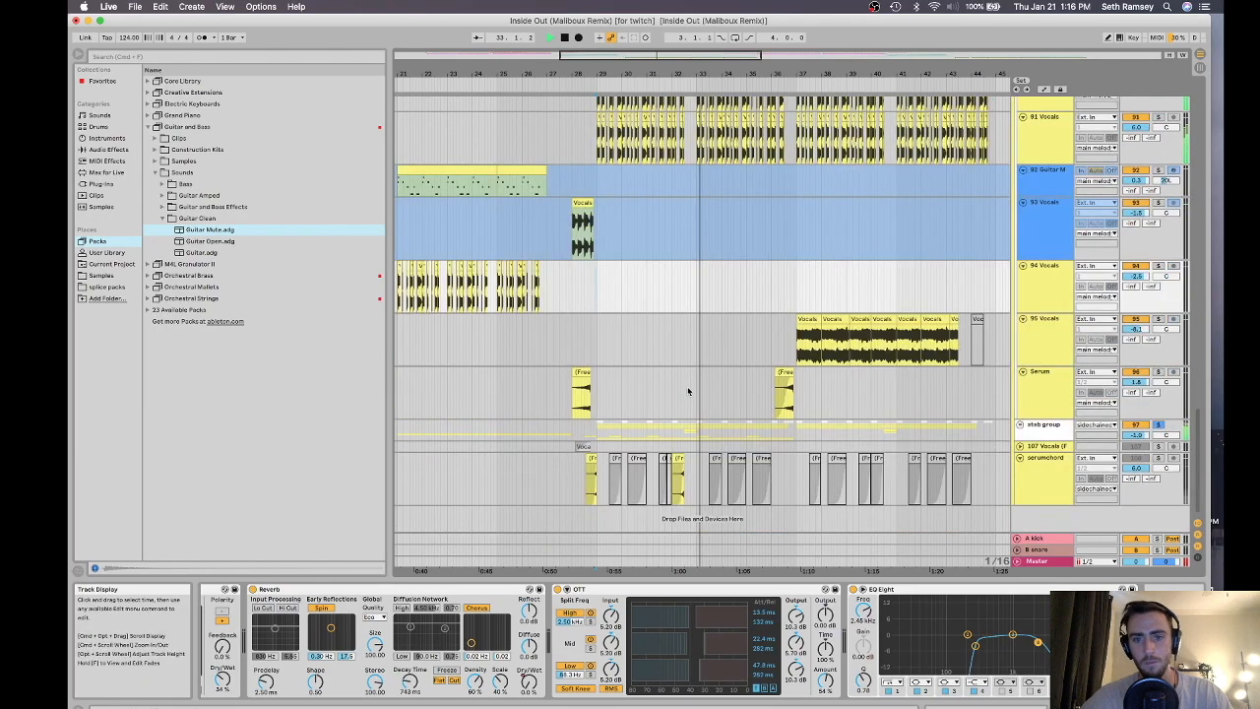
scroll(941, 410, up, 6)
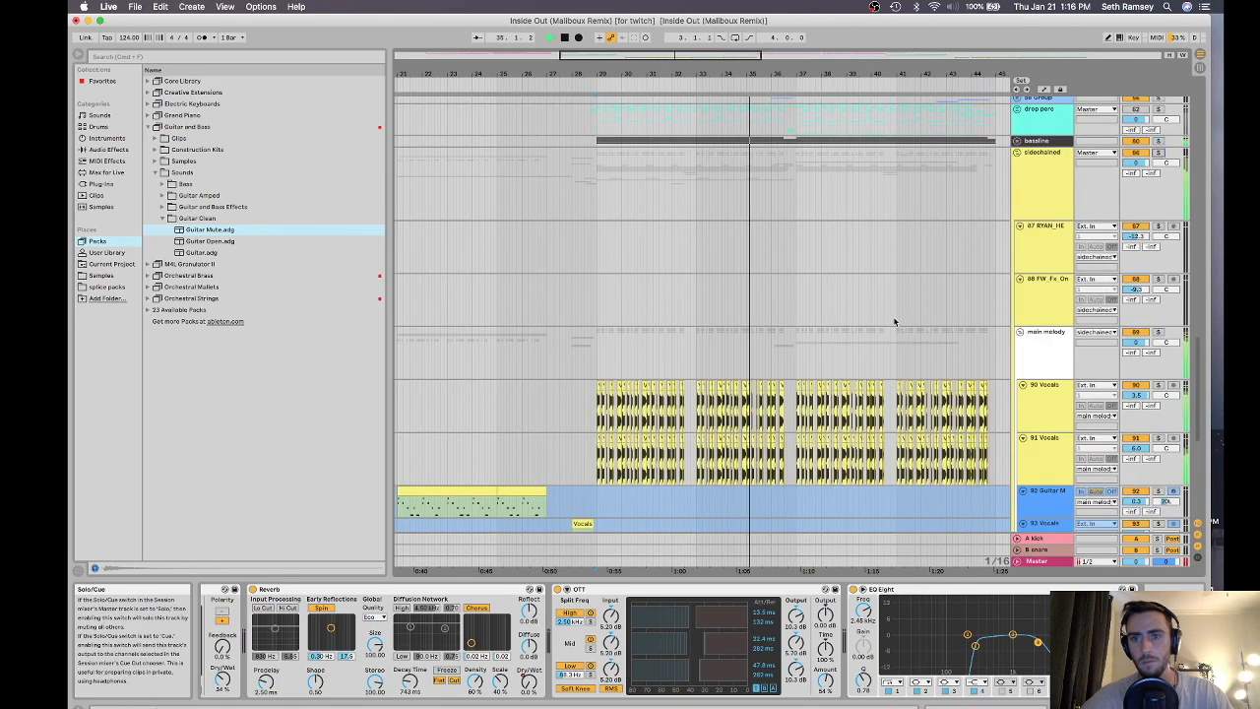
Stop playback, clear the solos, unfold the drop perc group, and place the playback start at bar 29 on its first track
scroll(894, 318, up, 4)
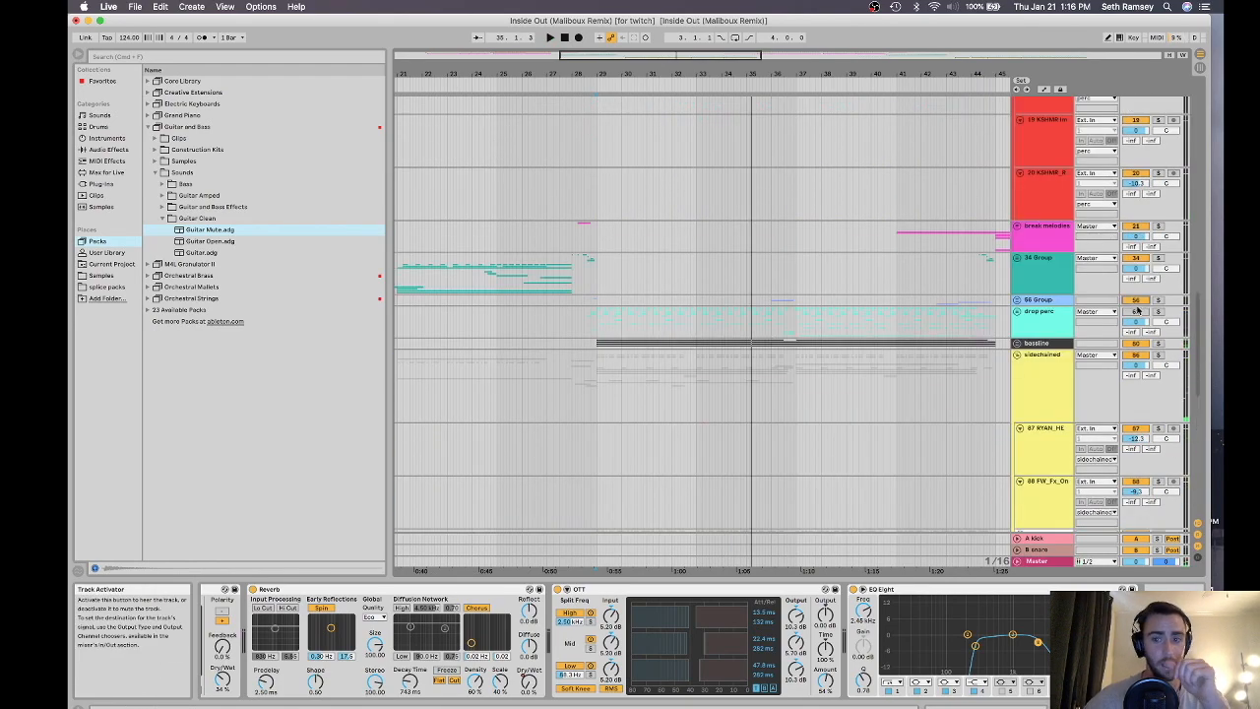
click(1019, 314)
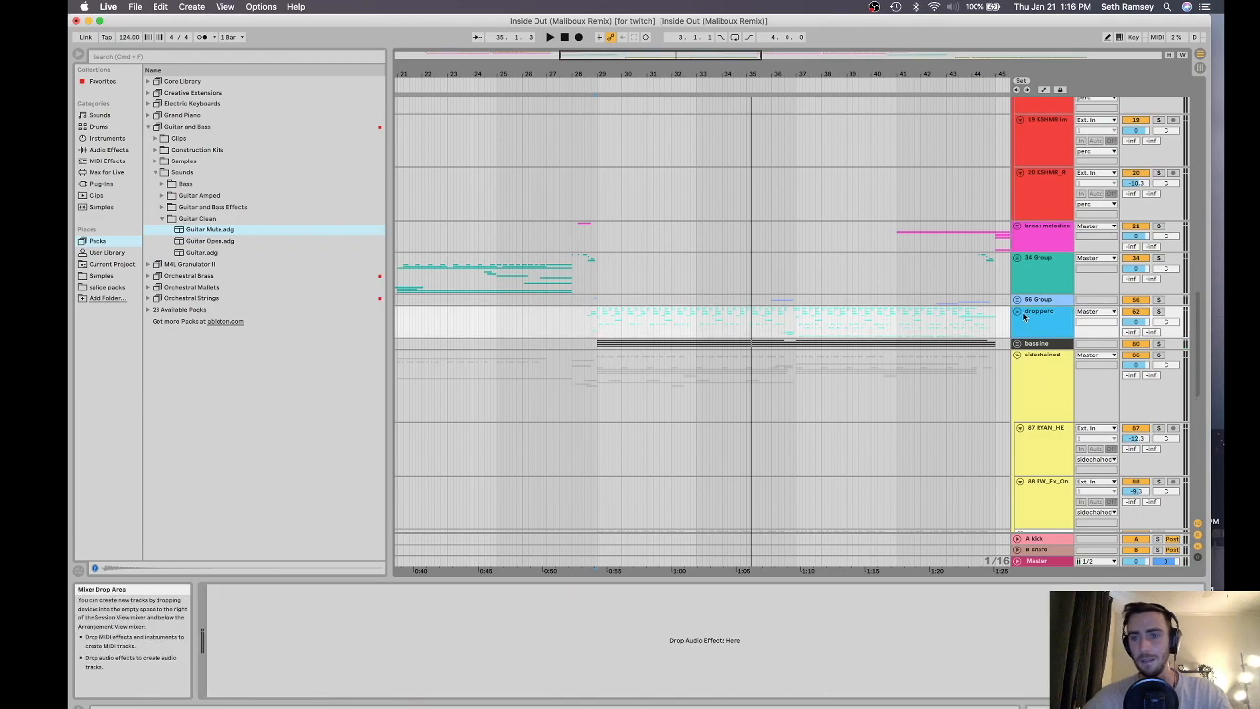
click(1019, 314)
scroll(816, 305, down, 4)
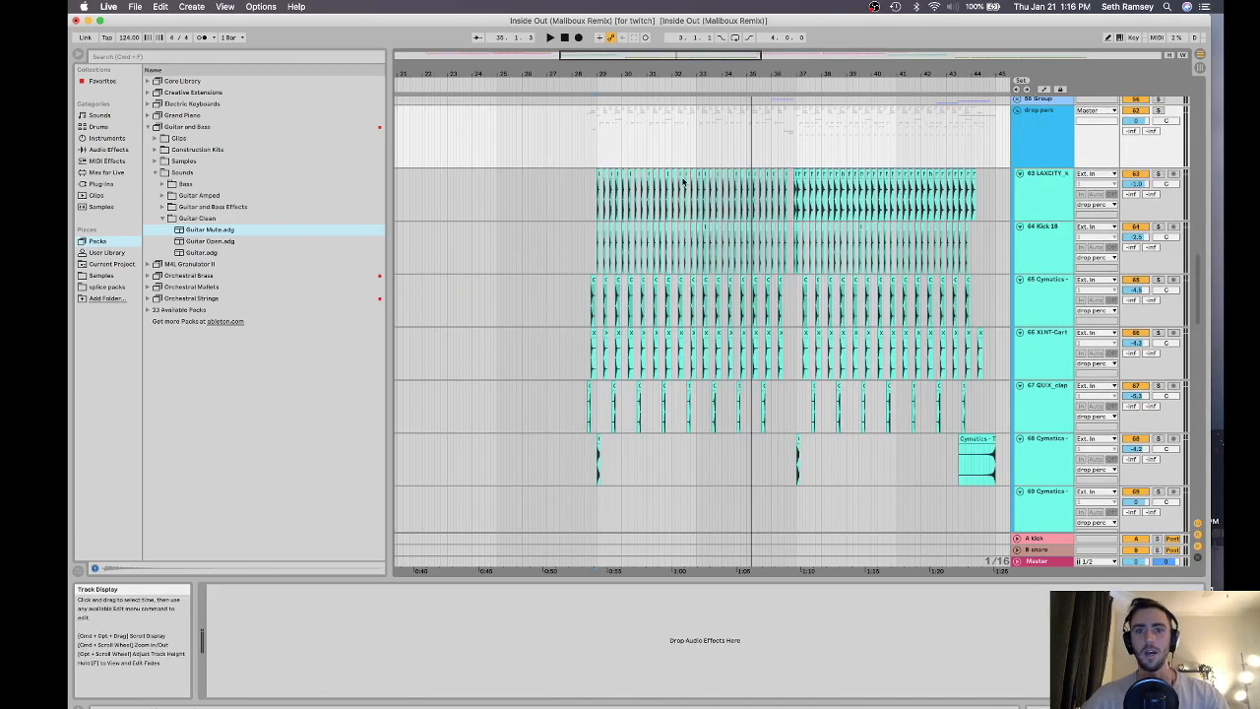
scroll(683, 186, up, 5)
scroll(552, 195, down, 5)
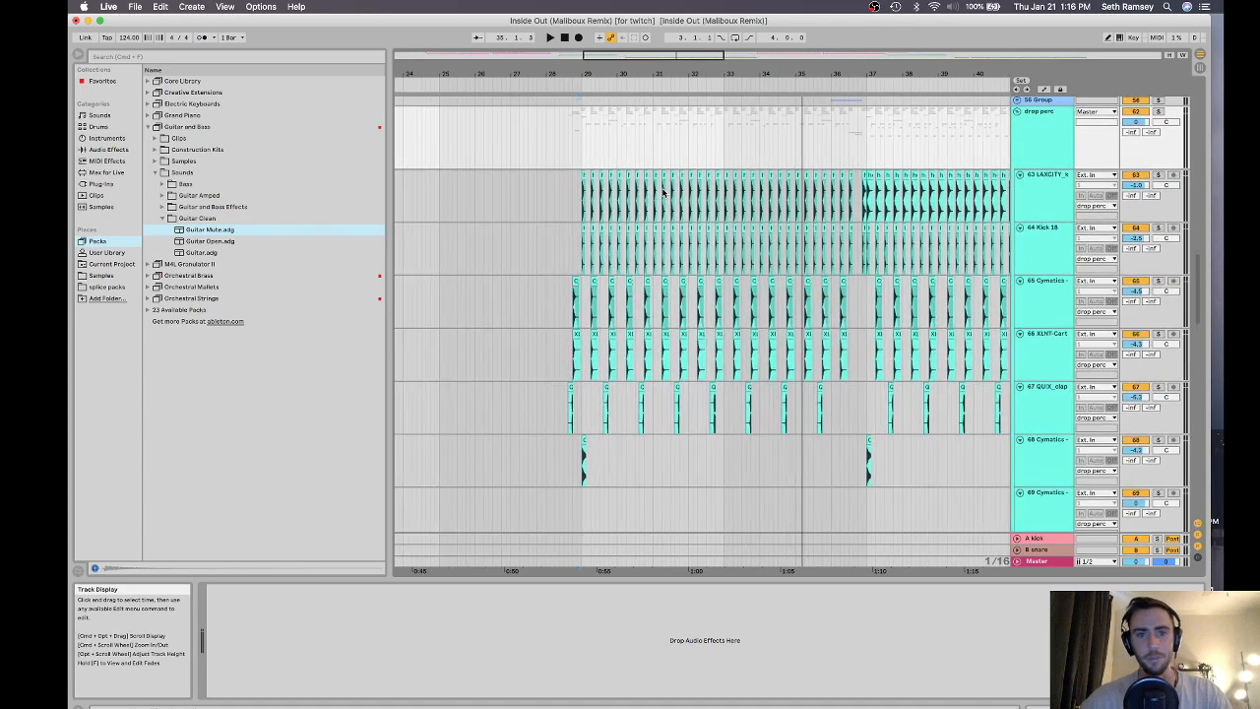
click(582, 193)
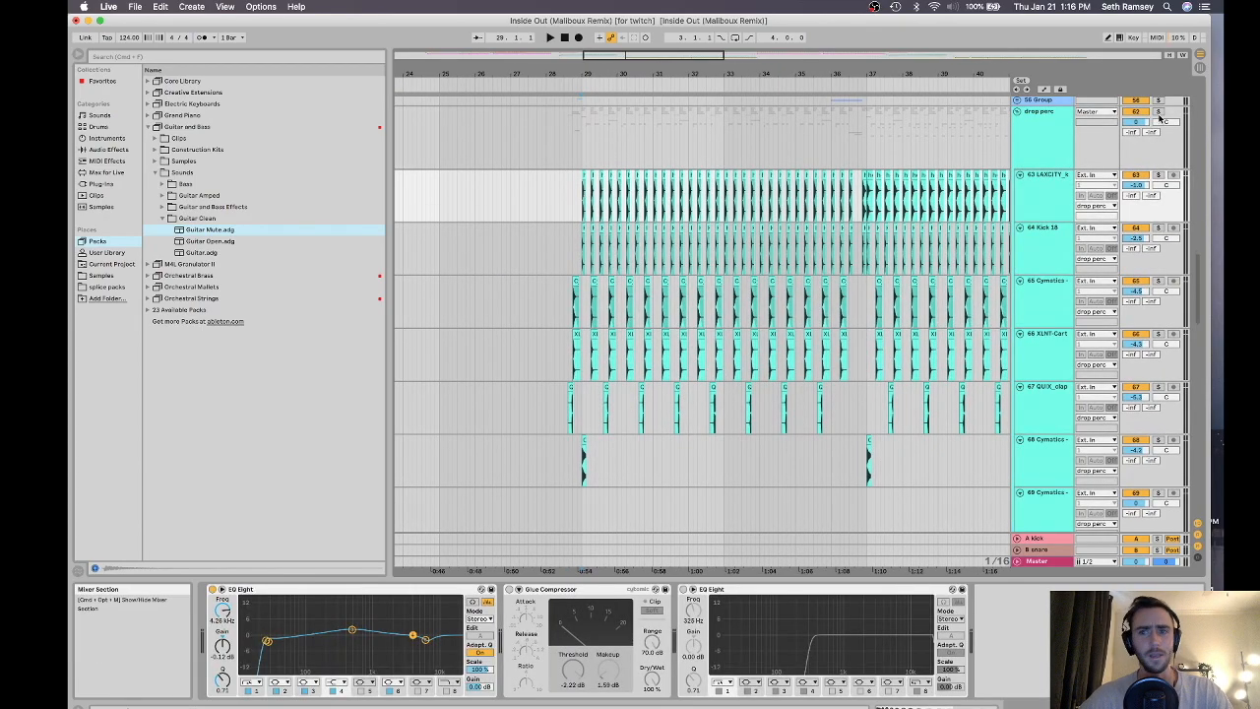
Audition the soloed LAXCITY kick and Kick 18 tracks from bar 29, and clear their solos
scroll(636, 201, up, 2)
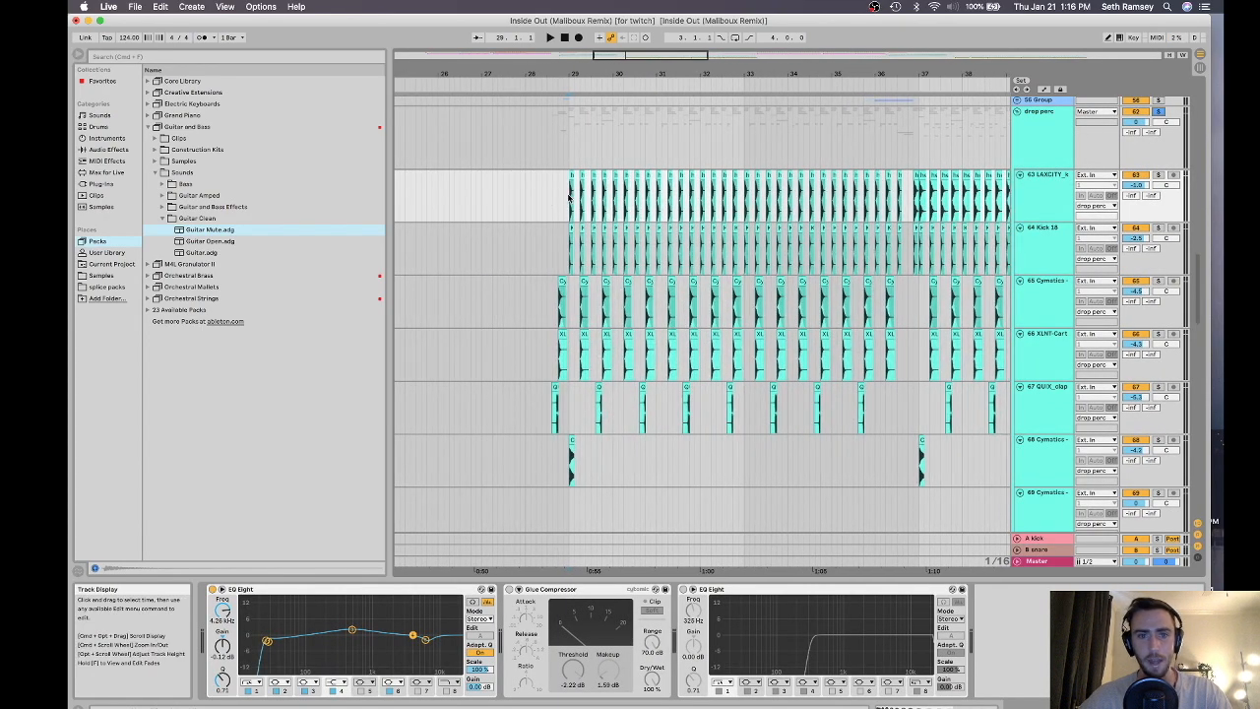
click(567, 195)
key(space)
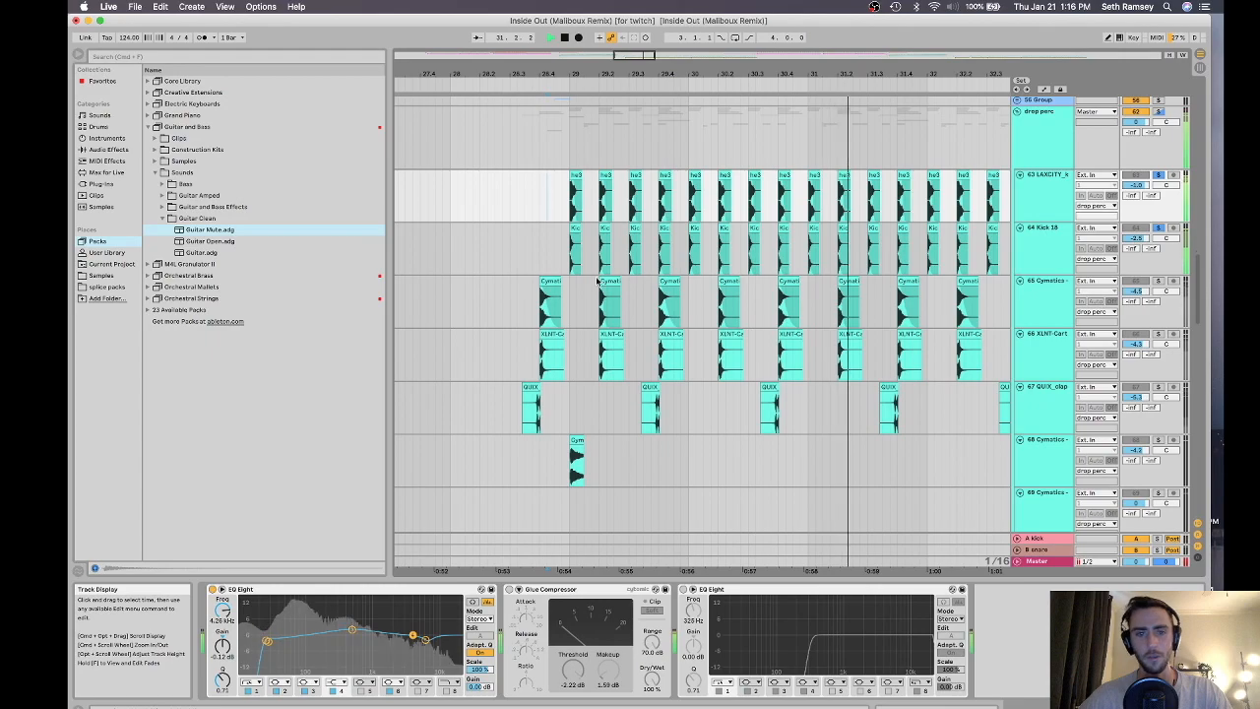
click(554, 247)
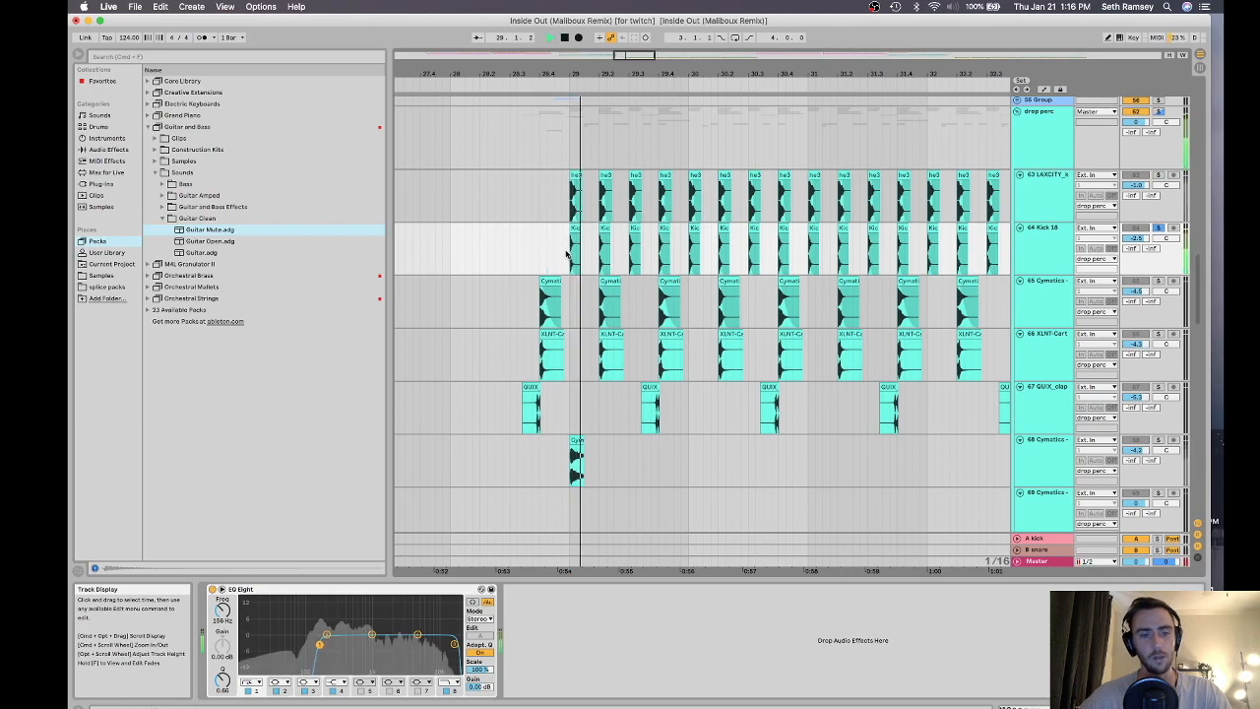
click(1164, 220)
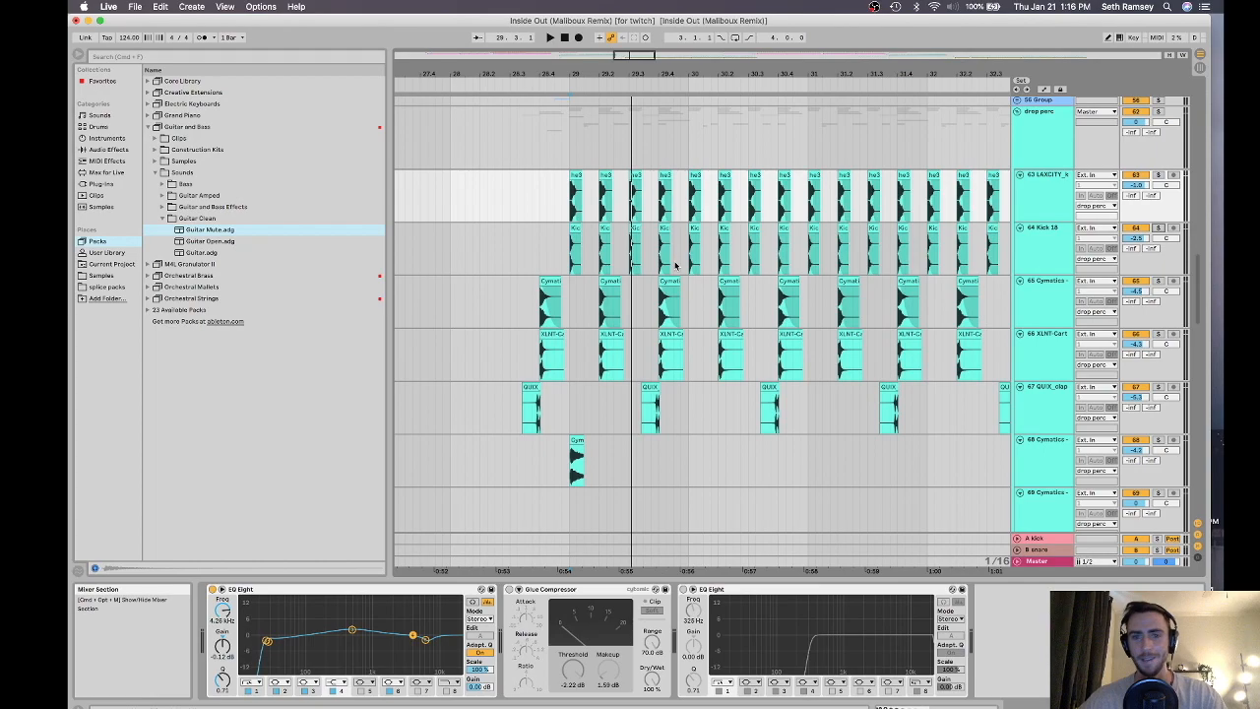
Solo tracks 65 to 67 with the Cymatics, XLNT and QUIX clap samples, play them from just before bar 29, and clear the solos
click(527, 306)
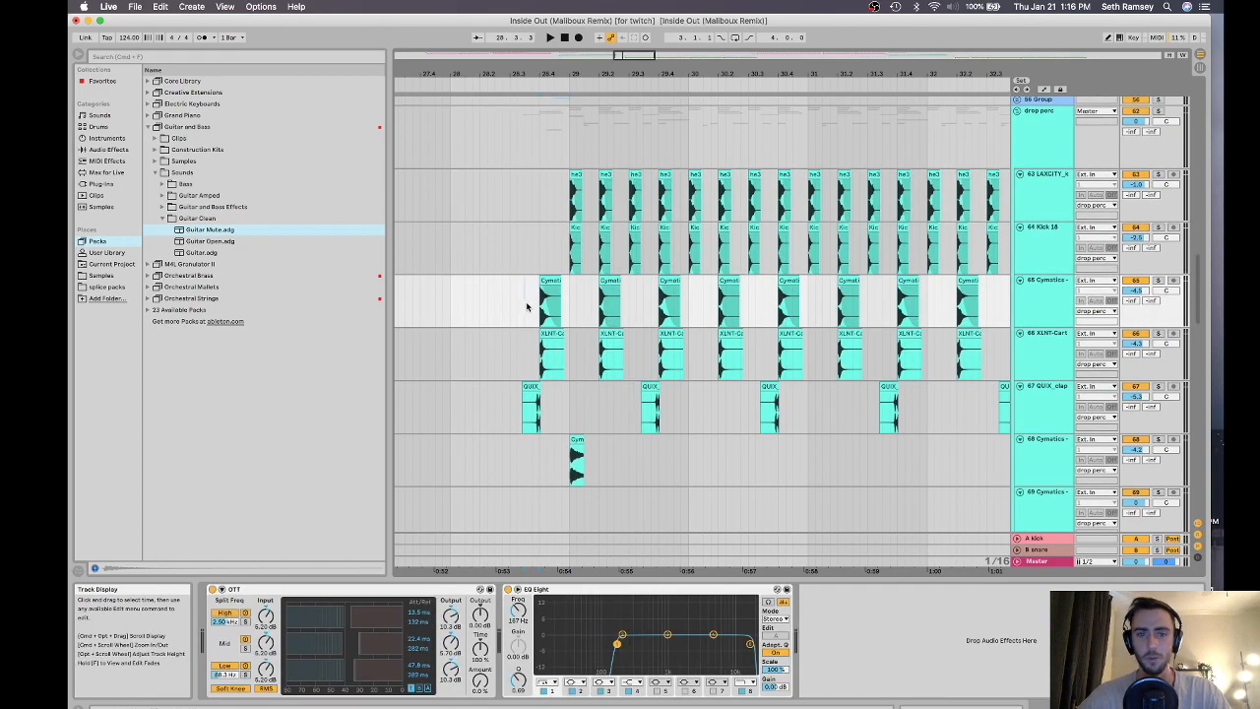
scroll(1098, 189, down, 3)
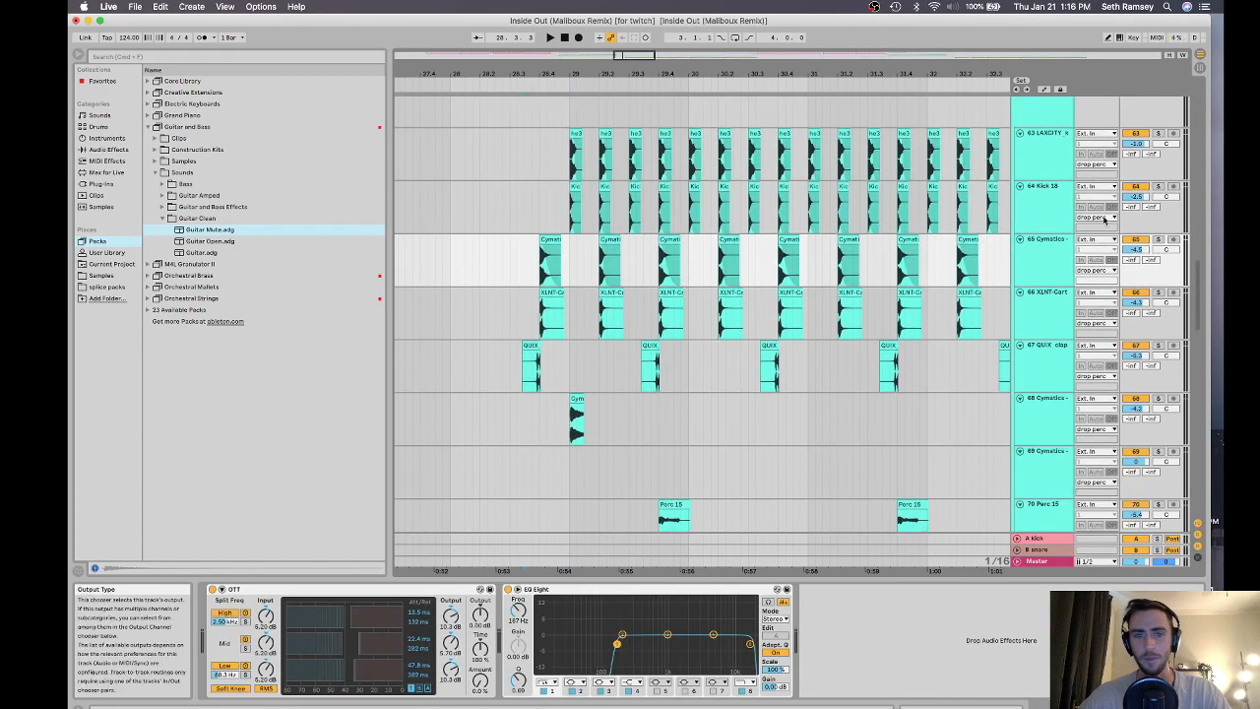
click(1158, 239)
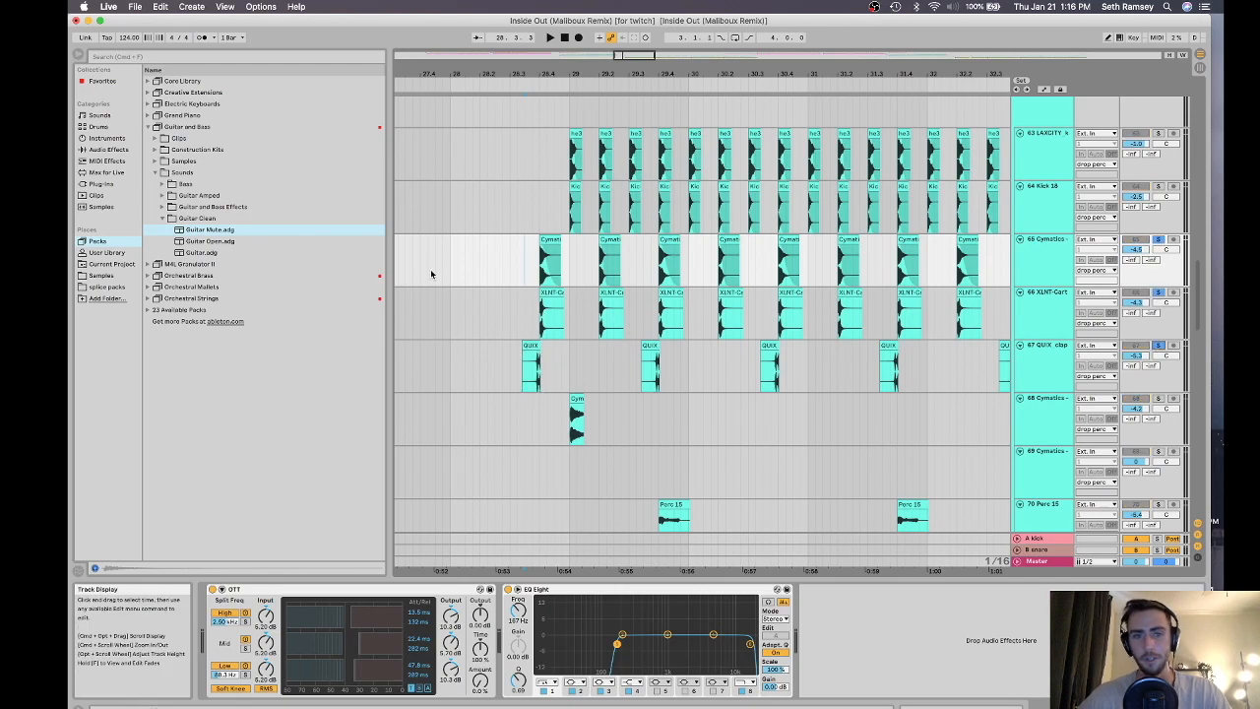
click(529, 274)
key(space)
scroll(748, 331, down, 1)
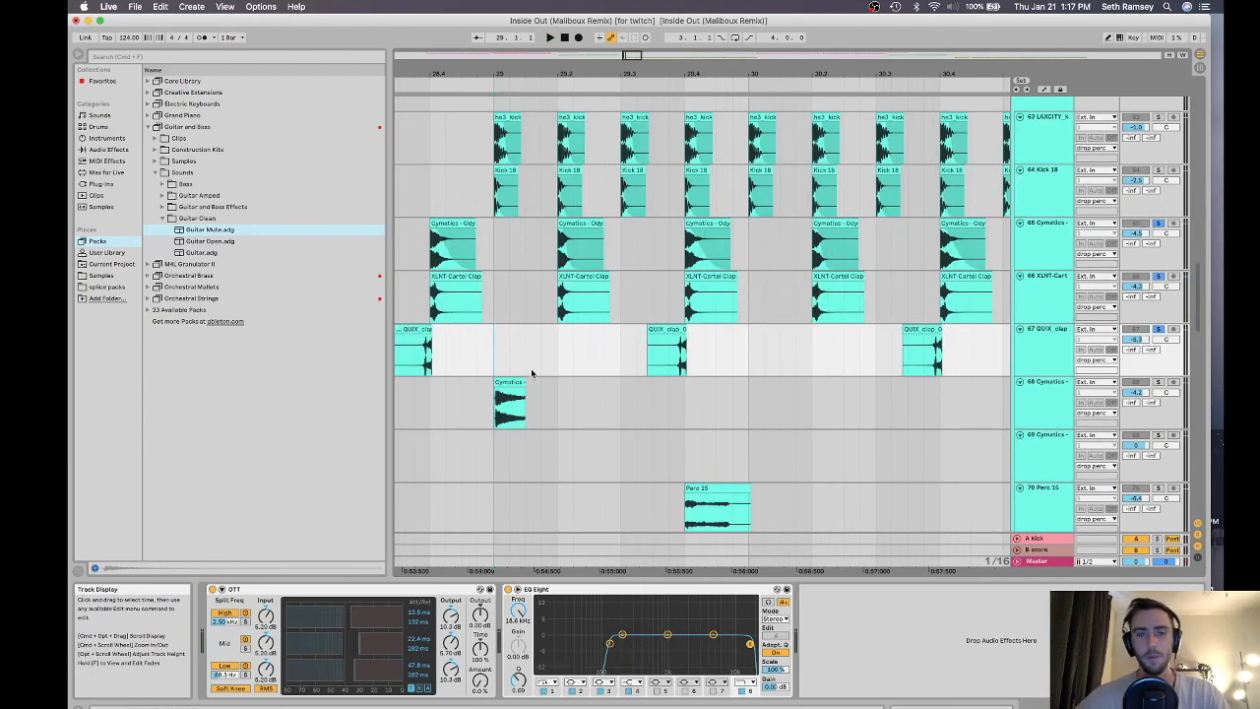
scroll(532, 373, down, 4)
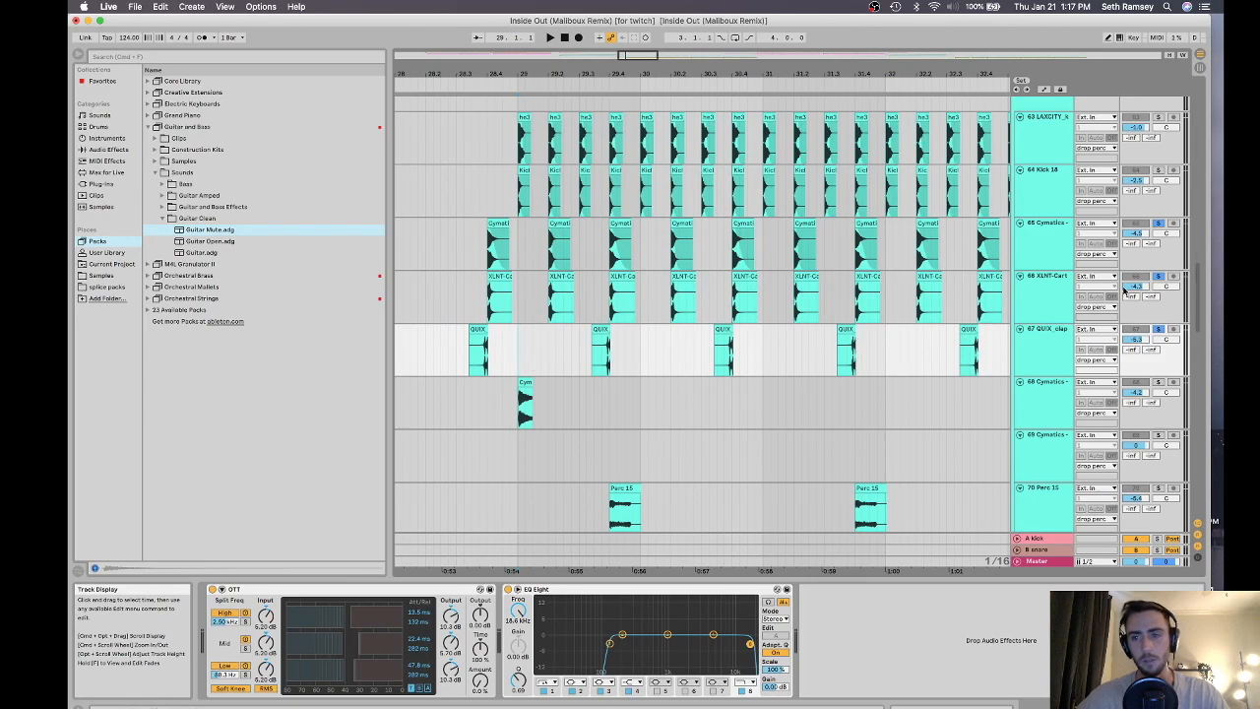
click(1160, 331)
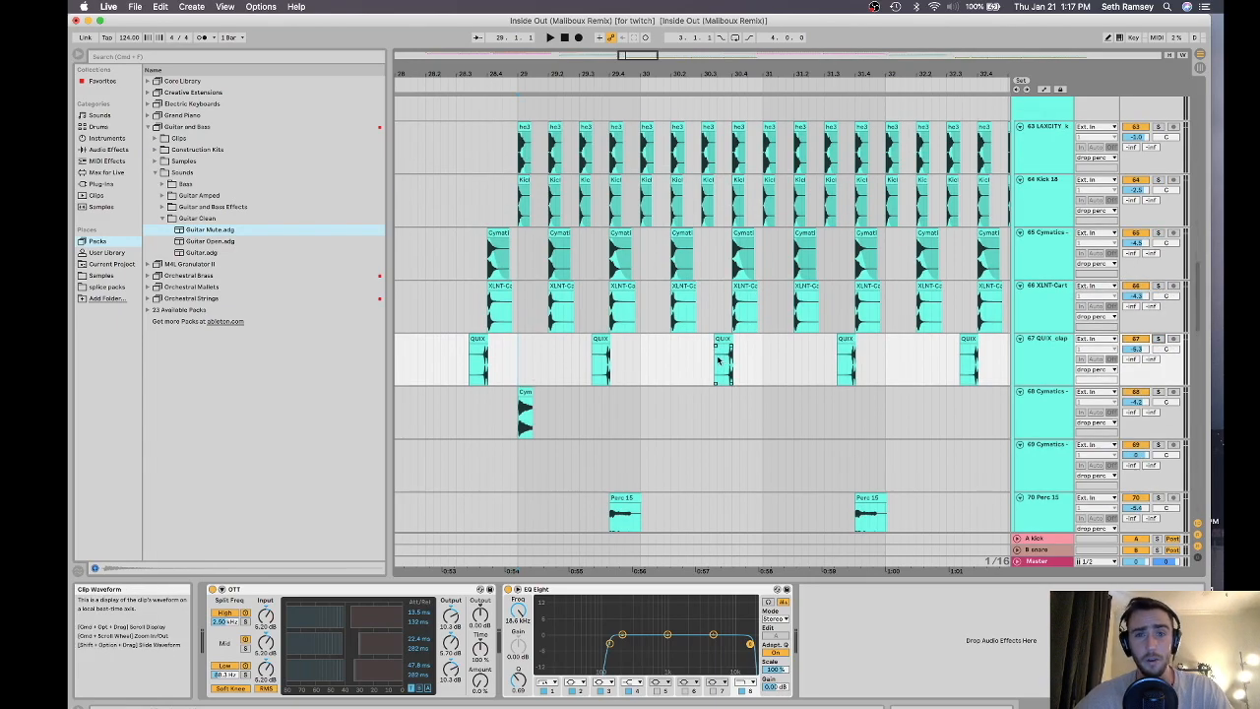
Audition the 68 Cymatics hit on its own, and play Perc 15 soloed from its first clip
scroll(689, 334, down, 2)
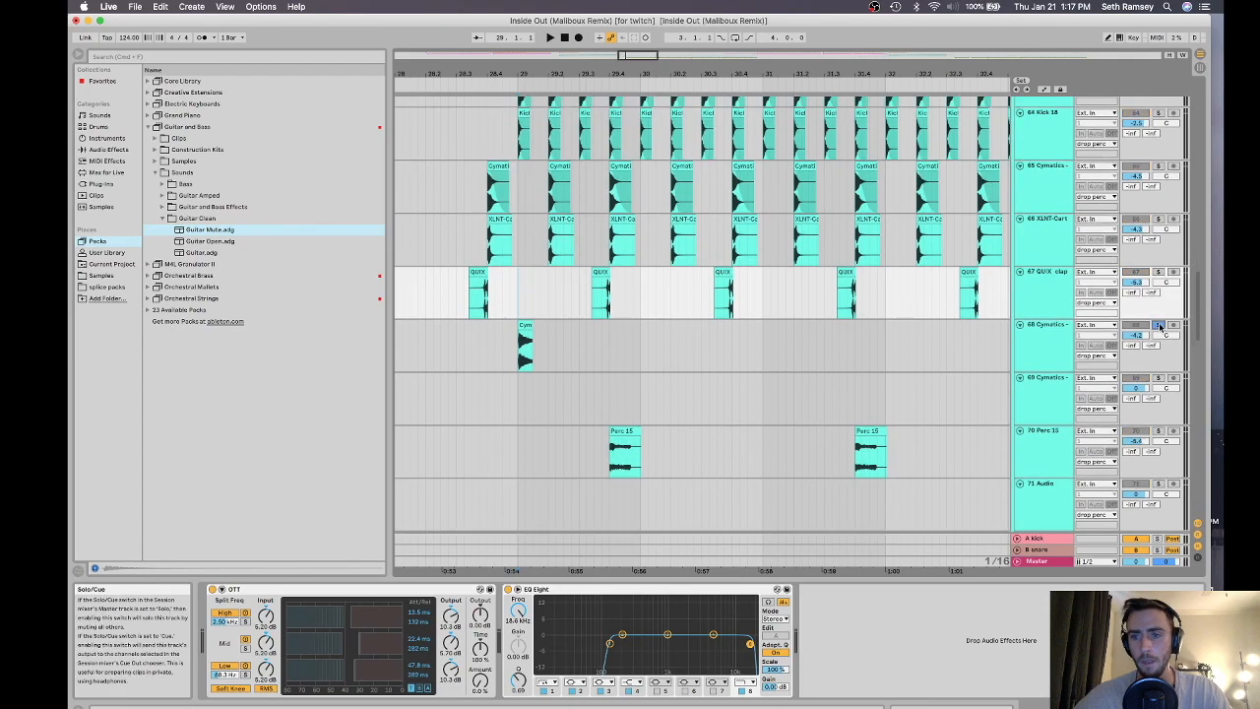
scroll(1156, 313, down, 2)
click(1159, 282)
click(1159, 282)
scroll(523, 323, down, 4)
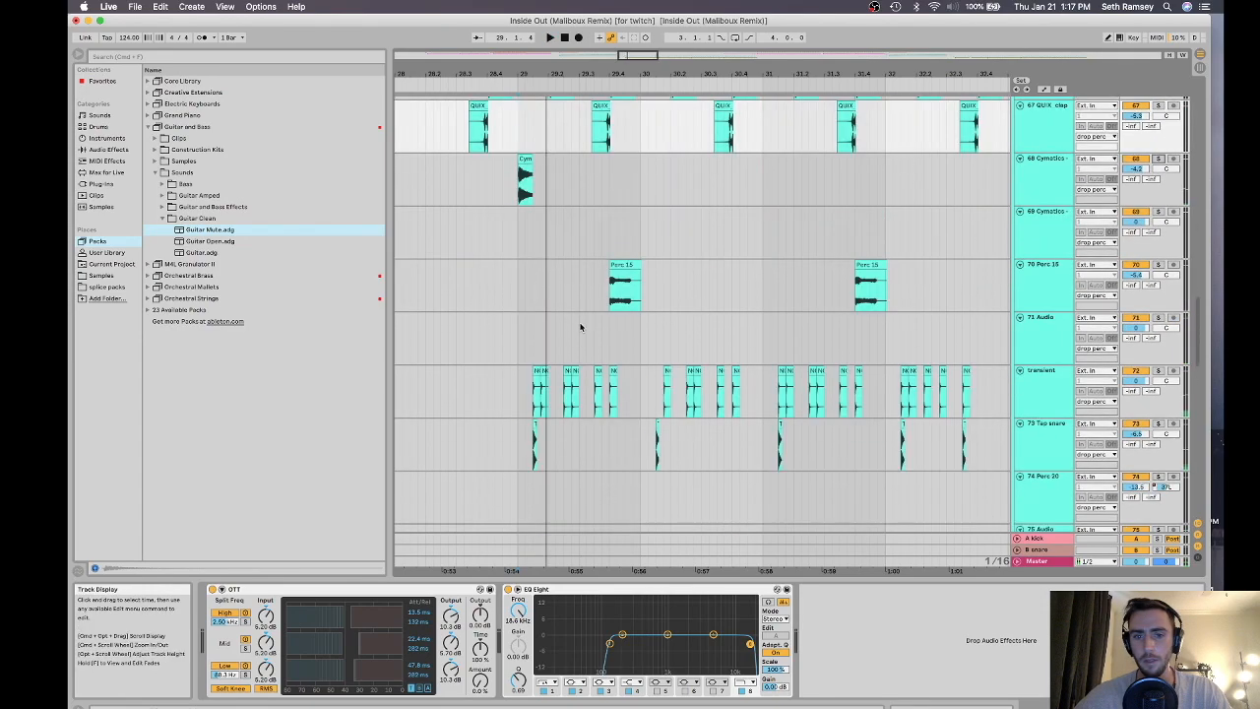
click(609, 284)
click(1159, 265)
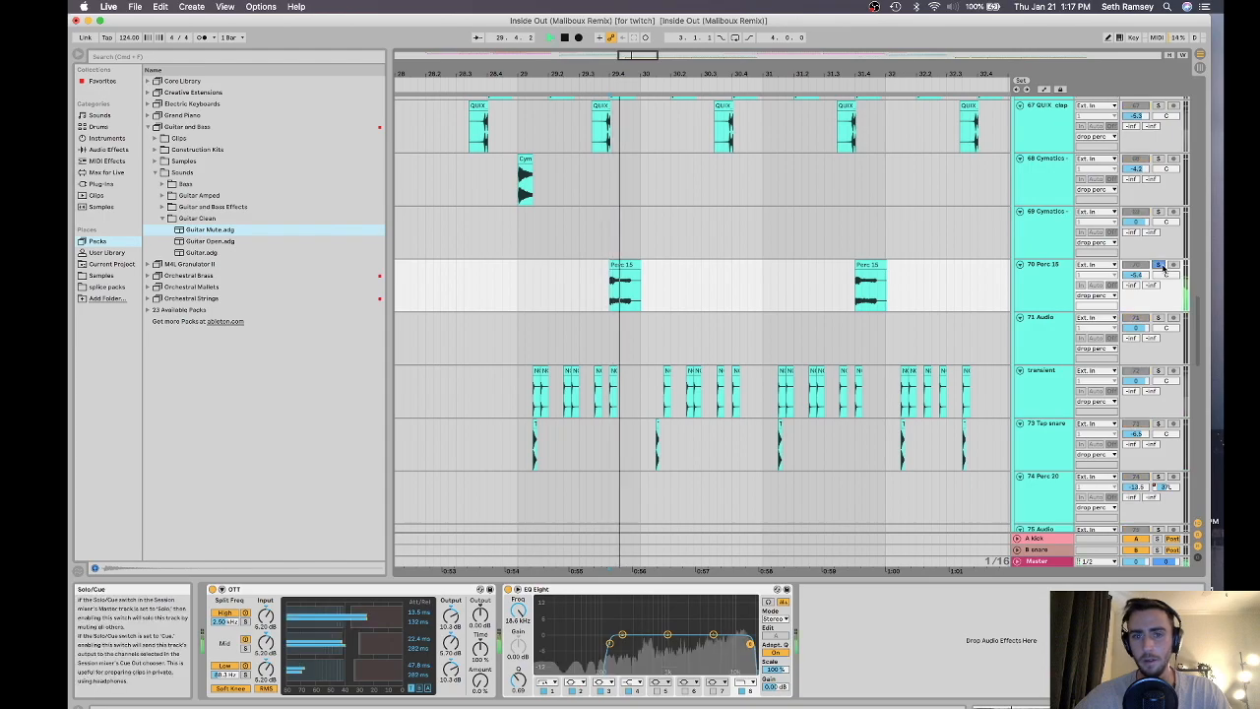
Place the playback start at bar 29 on the transient track and solo it together with Tap snare in place of Perc 15
scroll(837, 331, down, 2)
click(518, 345)
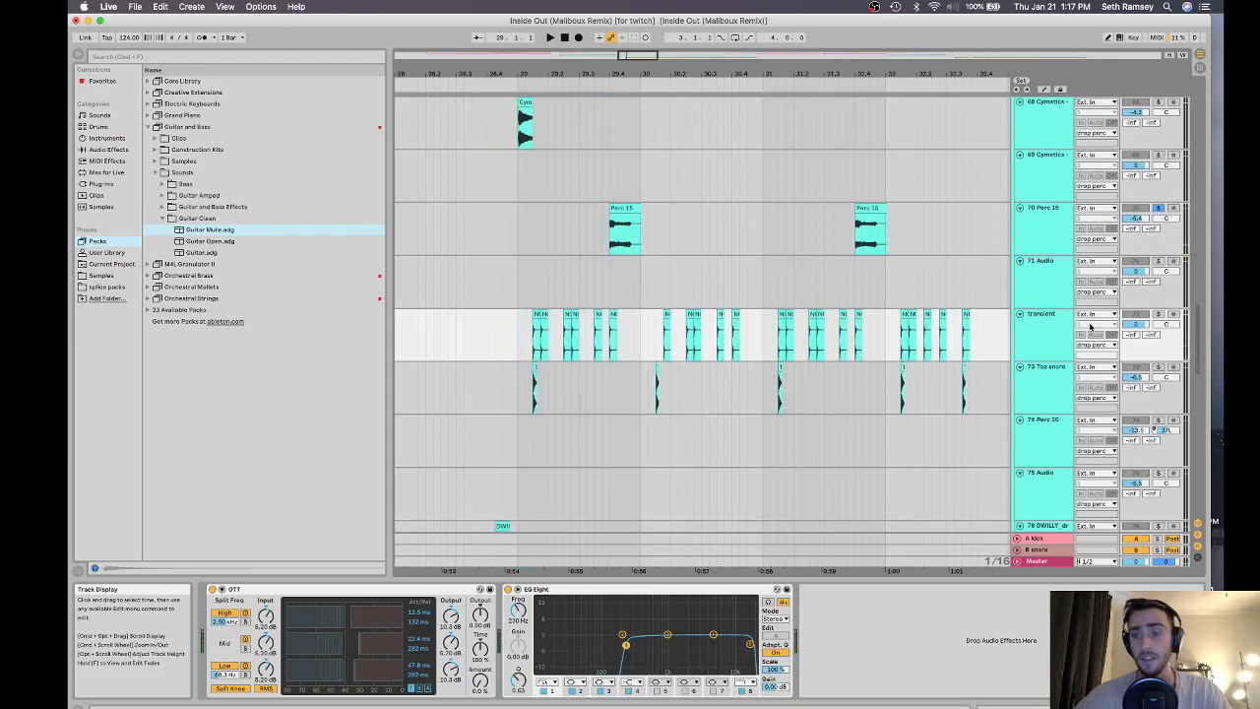
click(1159, 314)
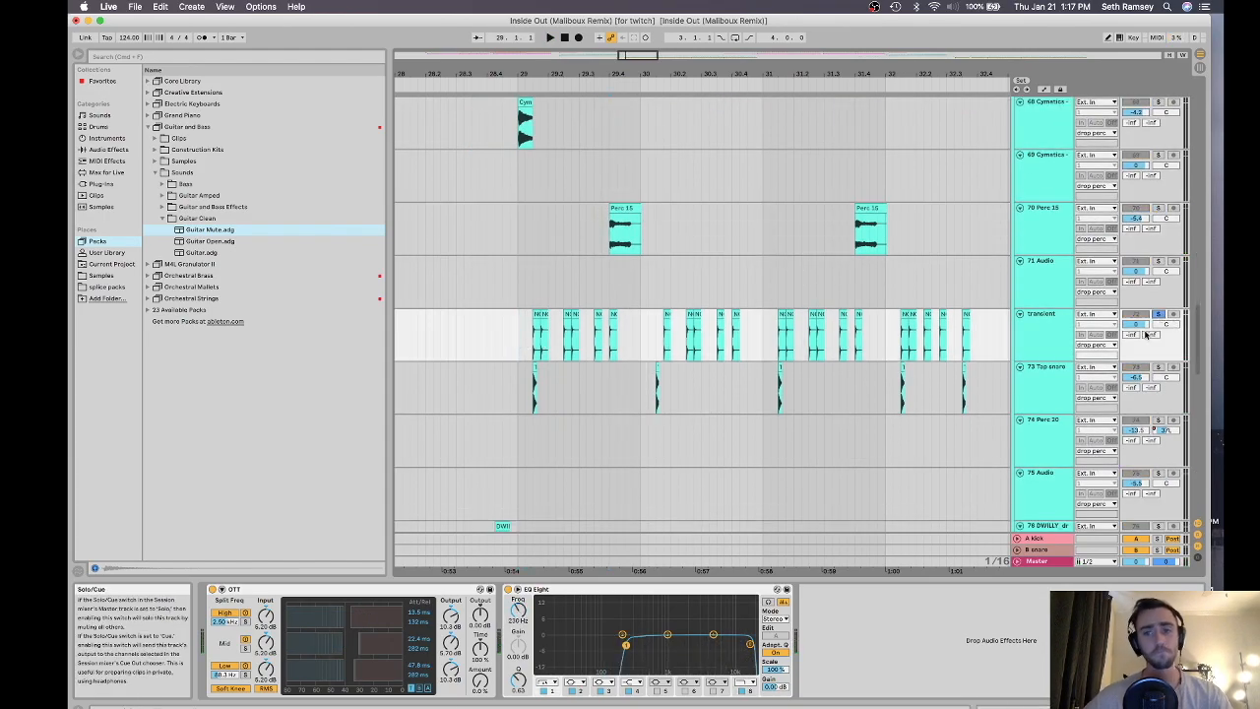
super+click(1159, 367)
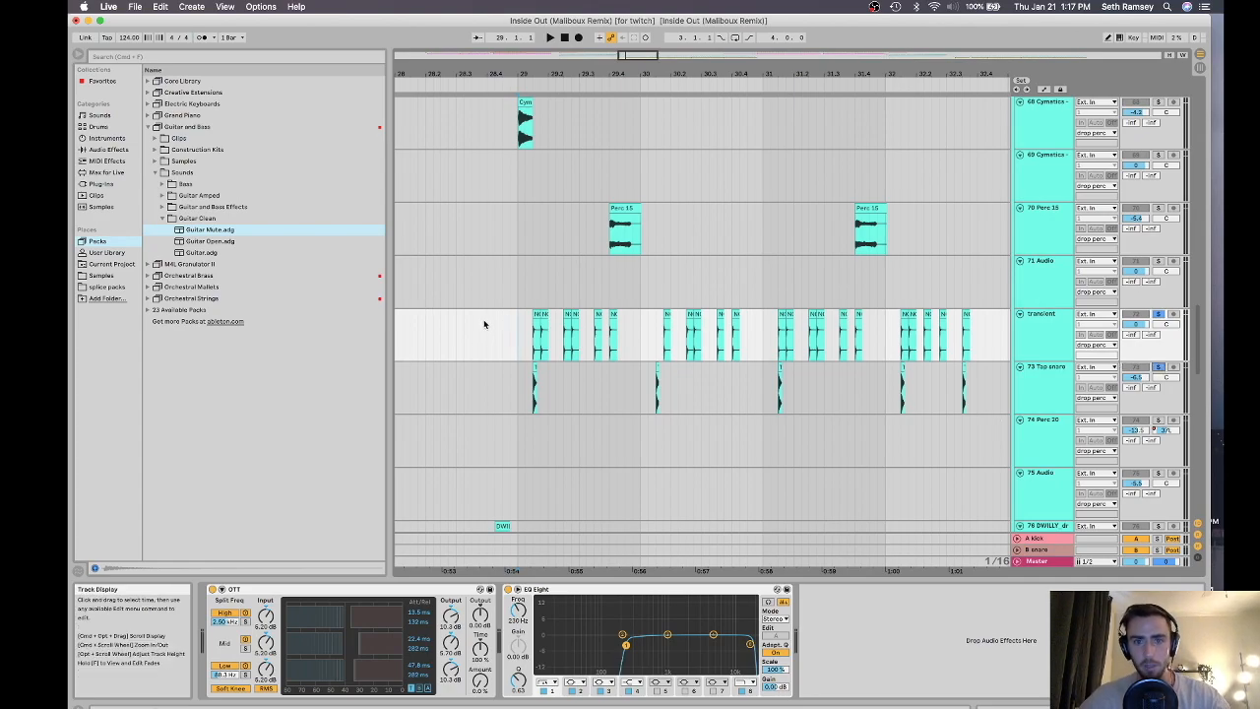
Play the transient hits up close from bar 29, drop the Tap snare solo, and stop playback
scroll(511, 319, down, 2)
super+scroll(529, 261, up, 3)
super+scroll(551, 286, up, 2)
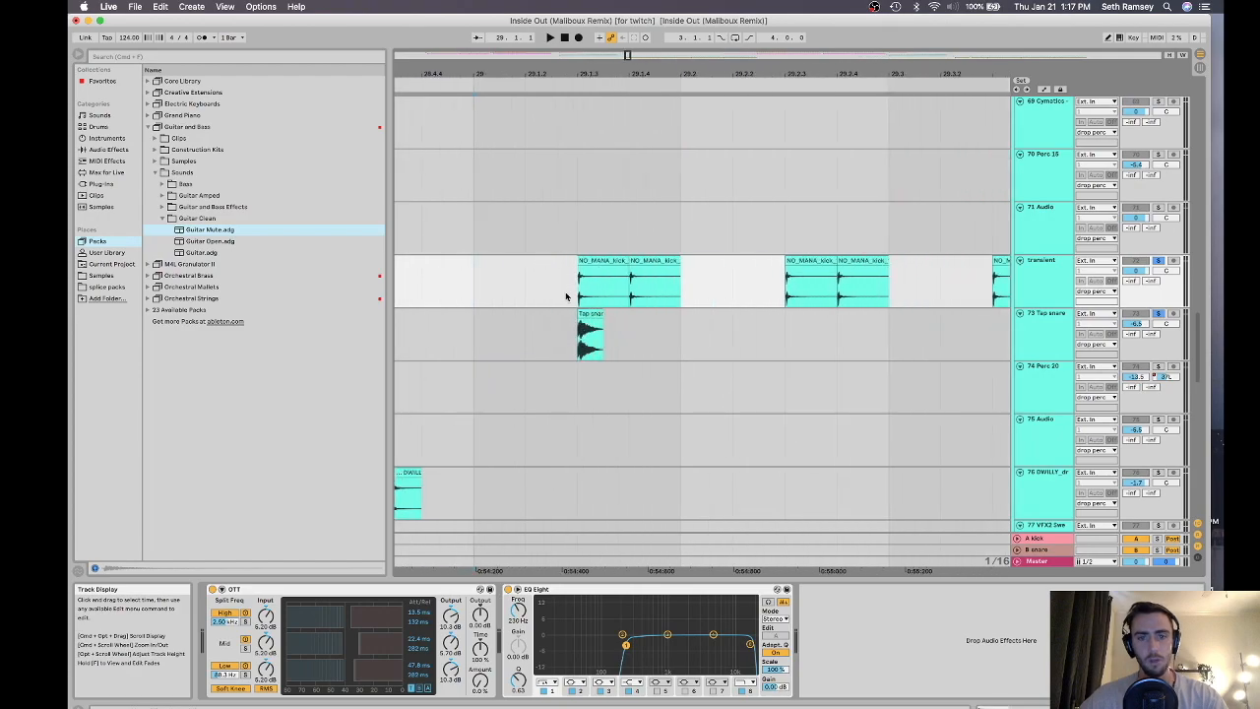
key(space)
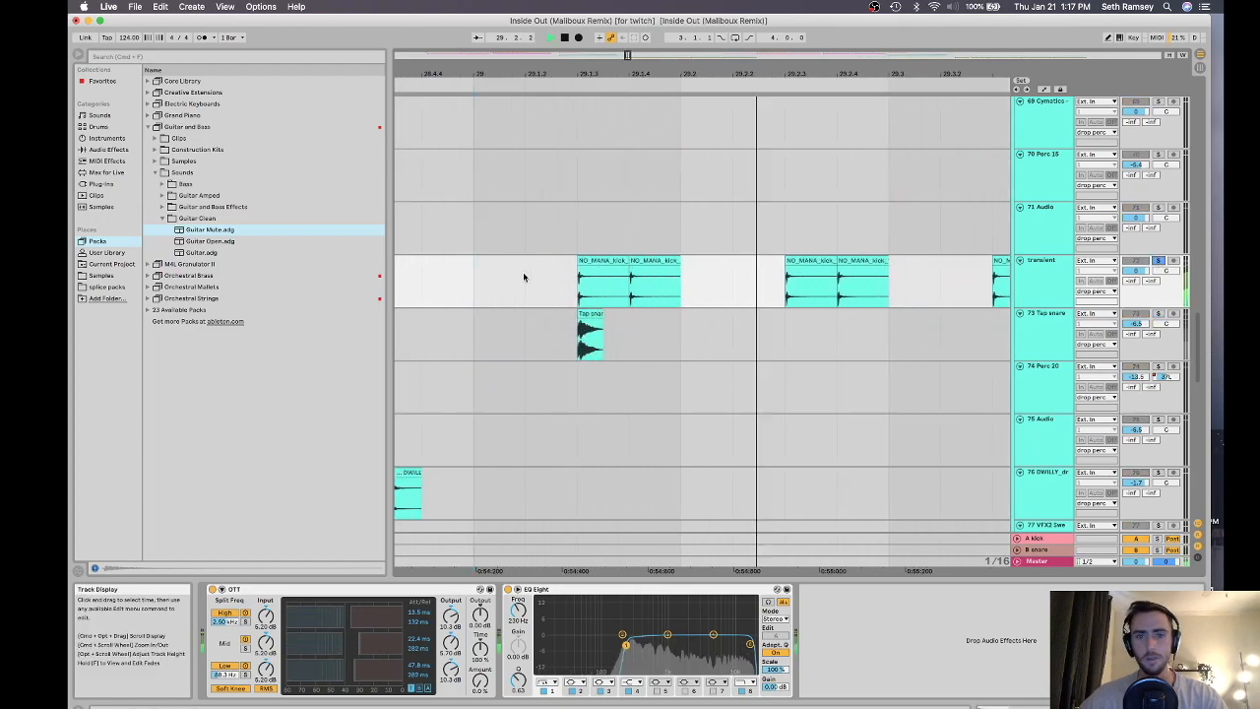
super+scroll(568, 276, down, 3)
key(space)
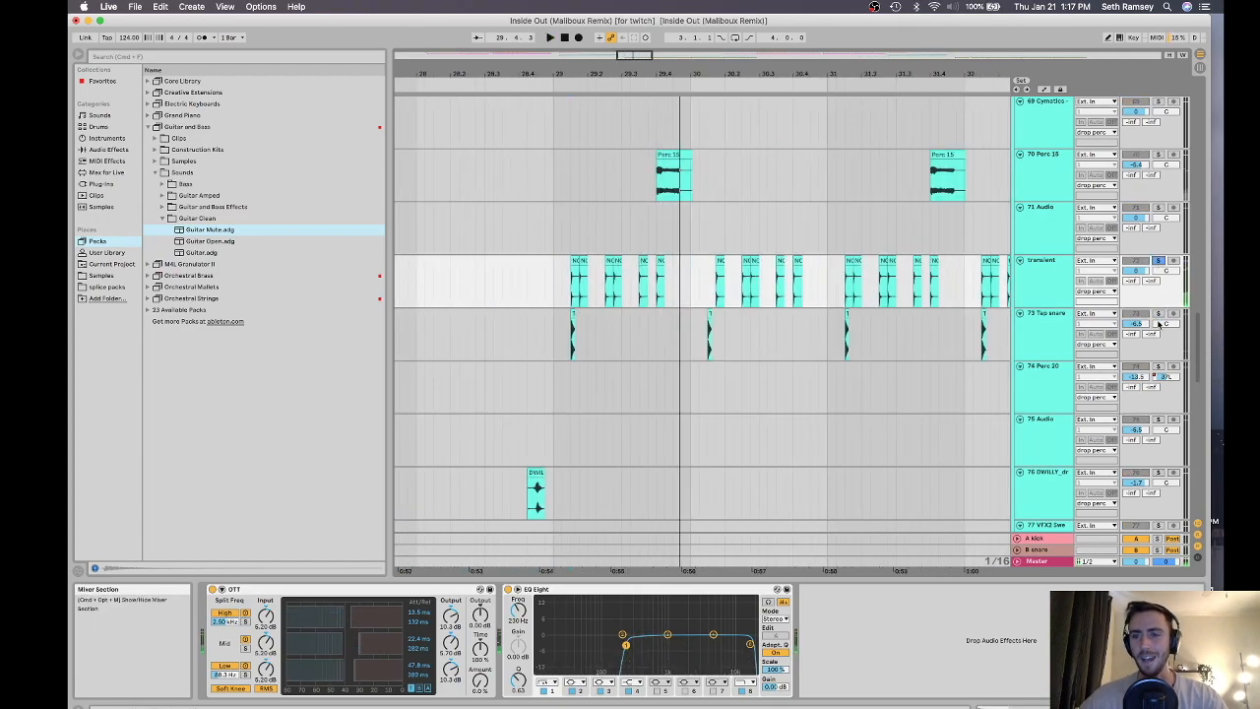
scroll(754, 321, down, 1)
super+scroll(756, 323, down, 1)
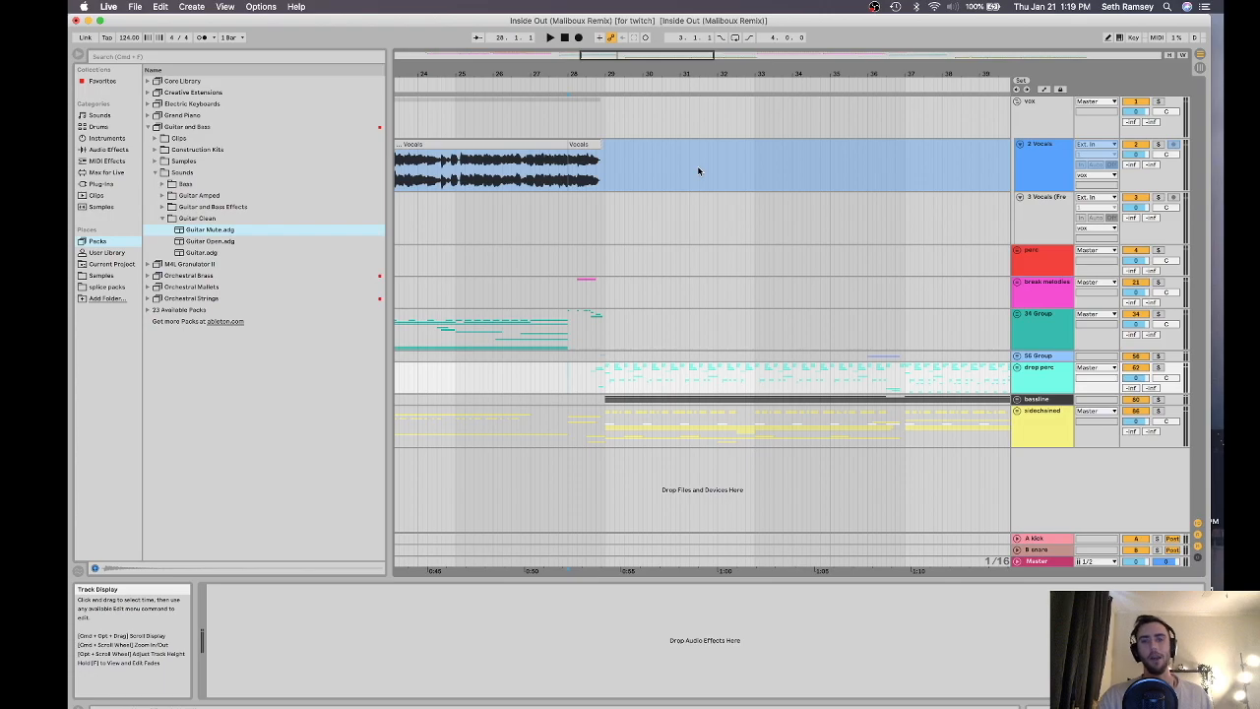
Play the full arrangement from bar 28 with no solos and unfold the sidechained group down to its main melody tracks
key(space)
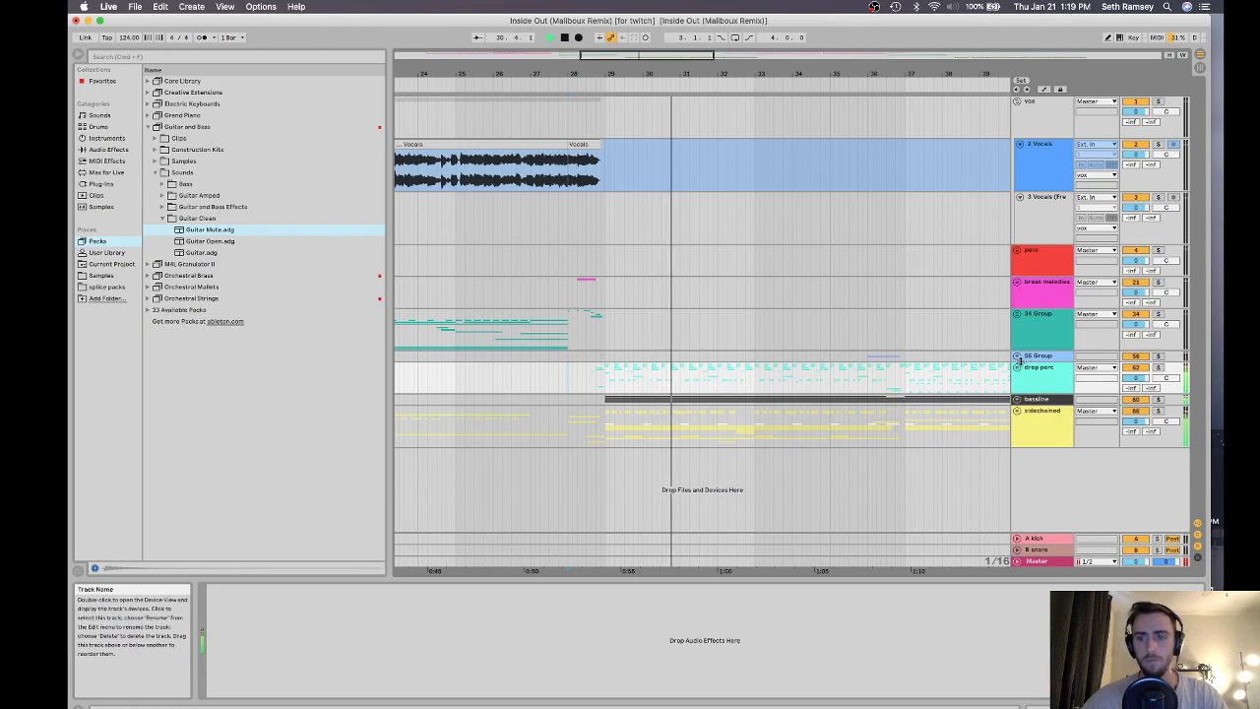
click(1018, 413)
scroll(835, 384, down, 10)
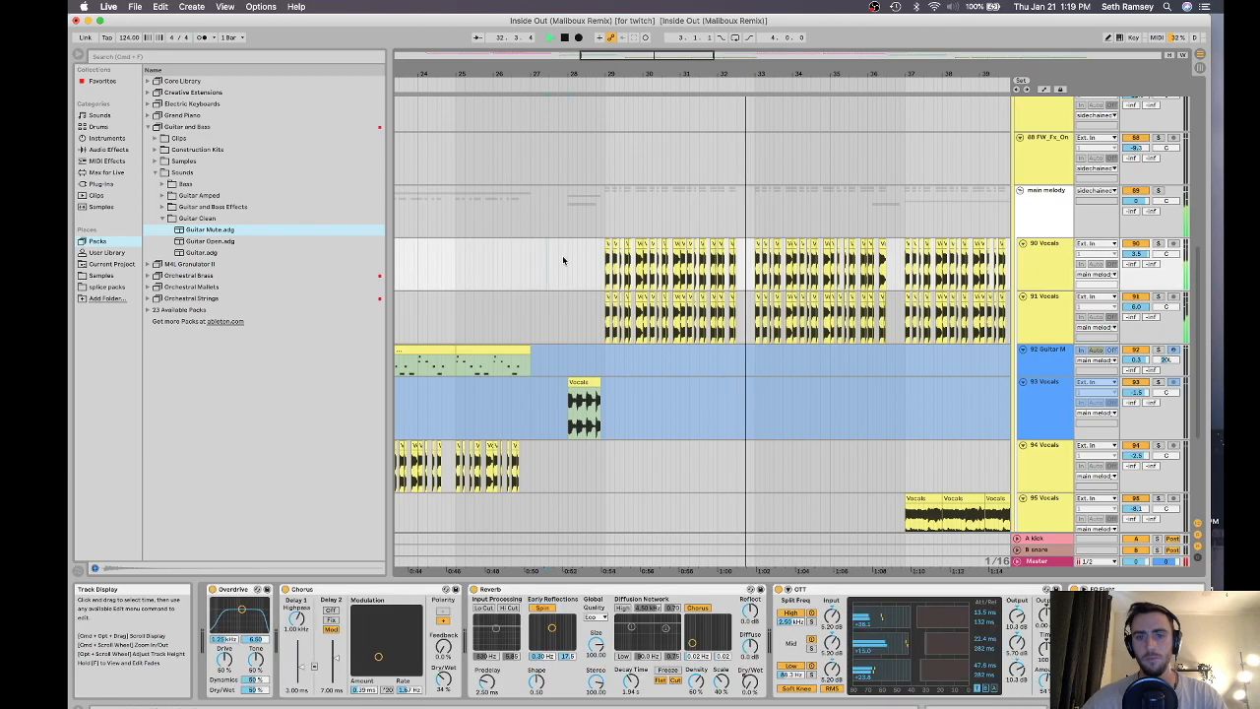
Look through the main melody, vocal chop and stab tracks across the drop during playback, return to the first tracks, and stop playback
scroll(564, 260, down, 5)
scroll(702, 299, down, 2)
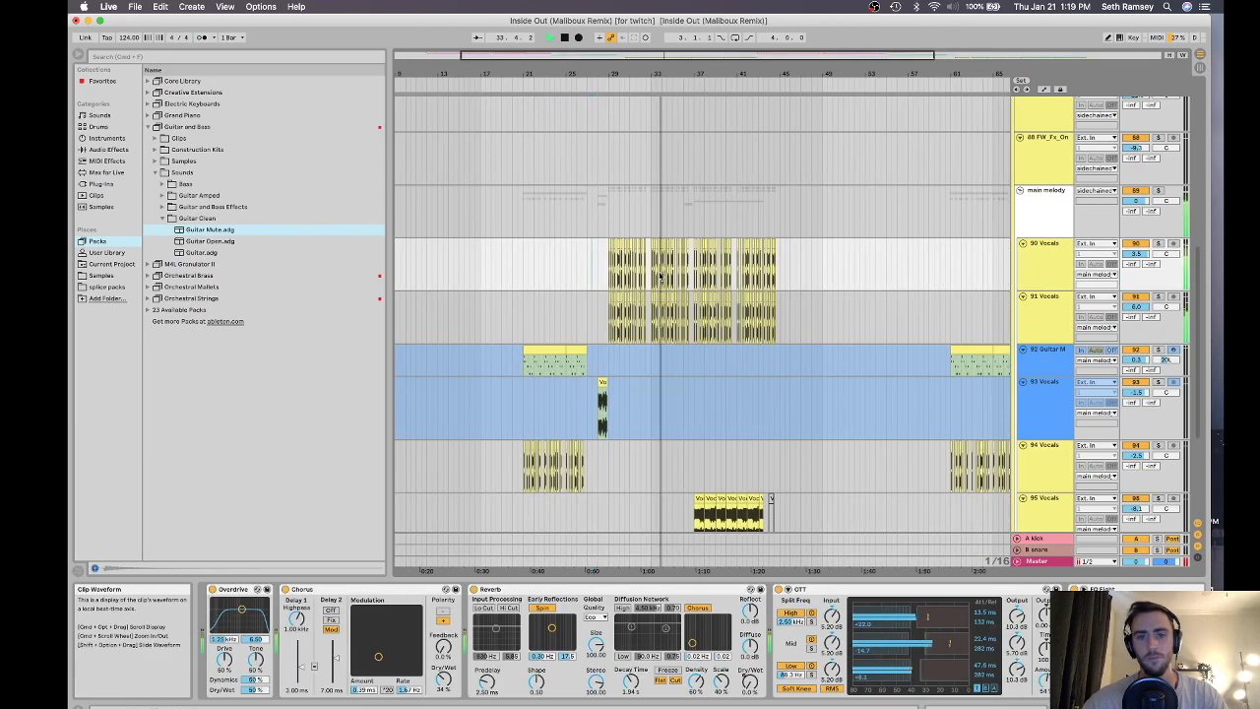
scroll(660, 277, down, 3)
scroll(660, 277, down, 2)
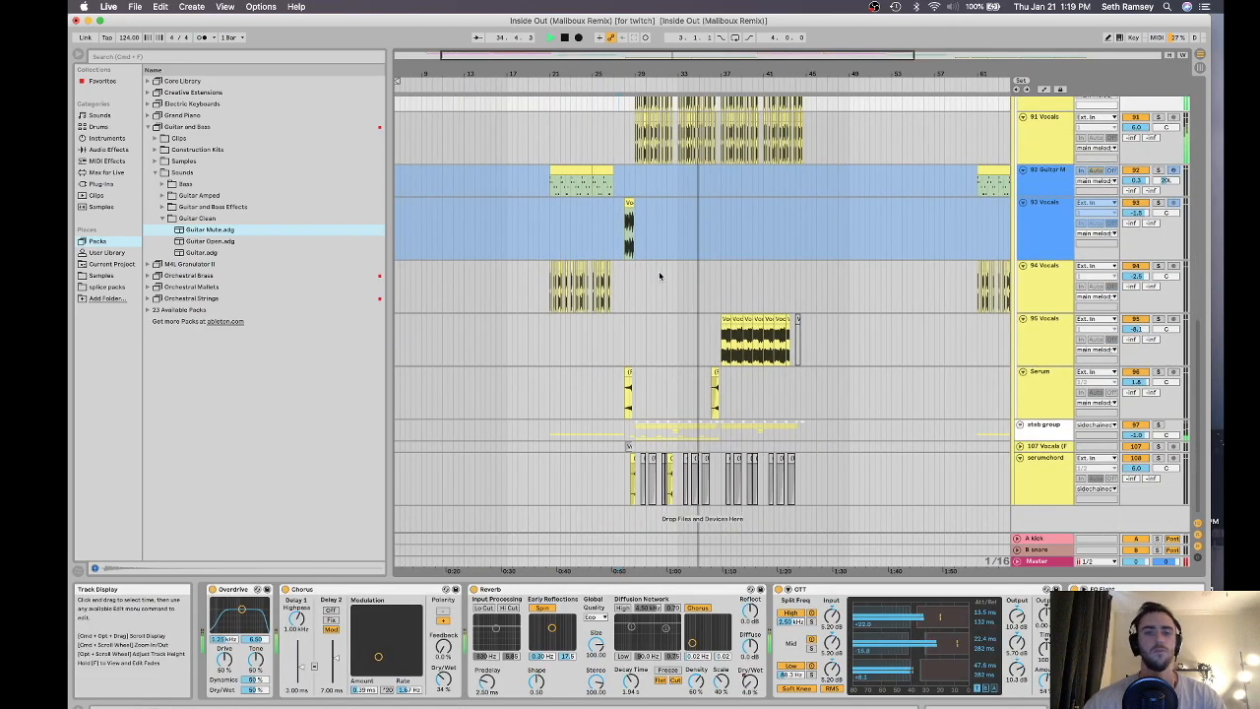
scroll(686, 209, up, 1)
scroll(686, 209, down, 1)
scroll(686, 209, left, 1)
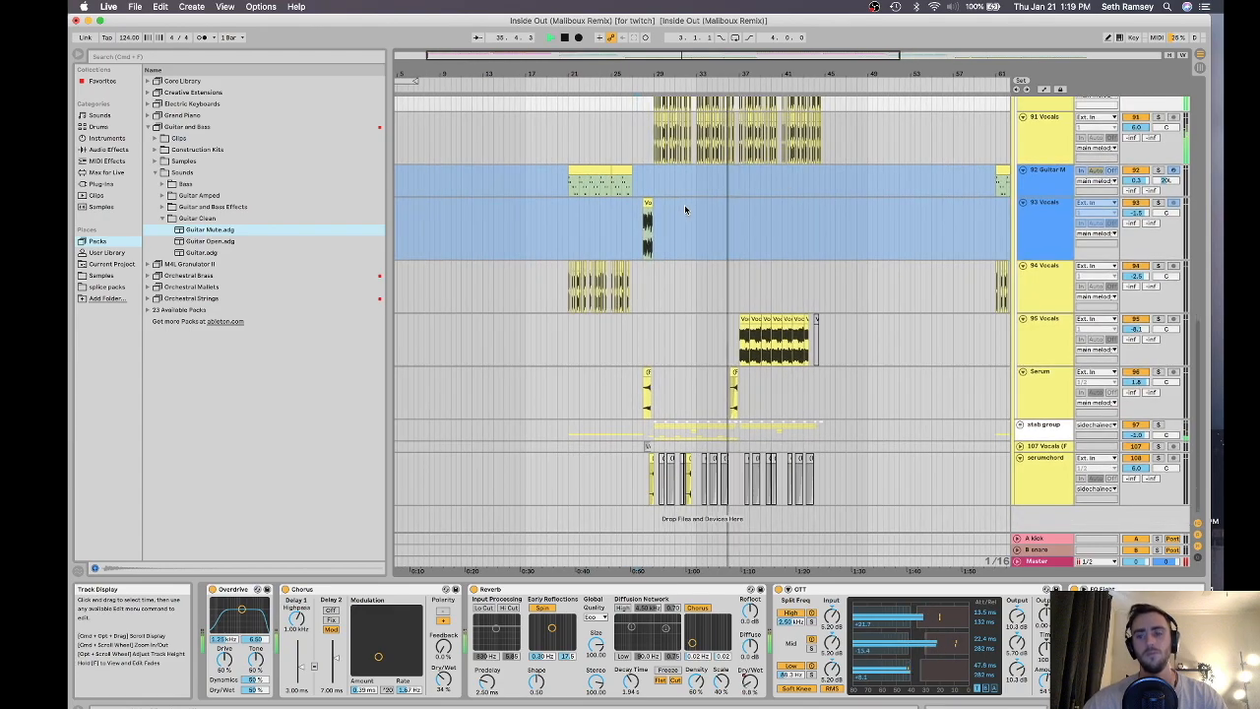
scroll(767, 304, up, 5)
scroll(767, 304, up, 10)
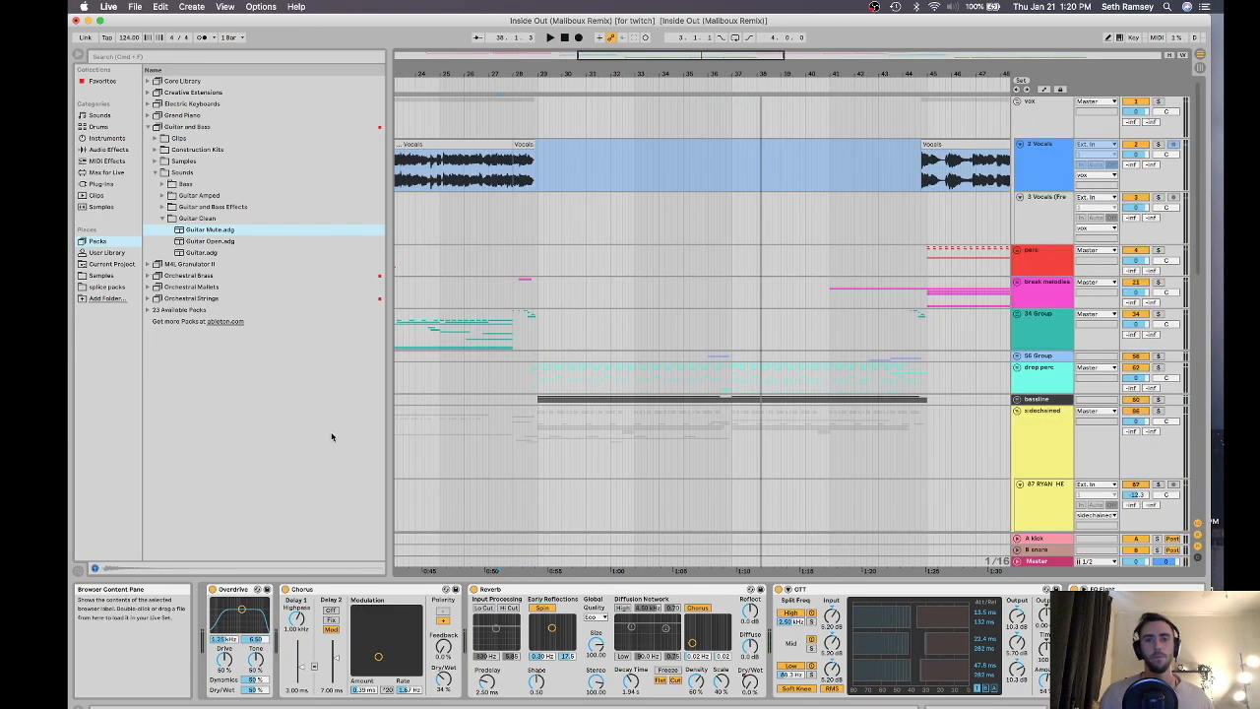